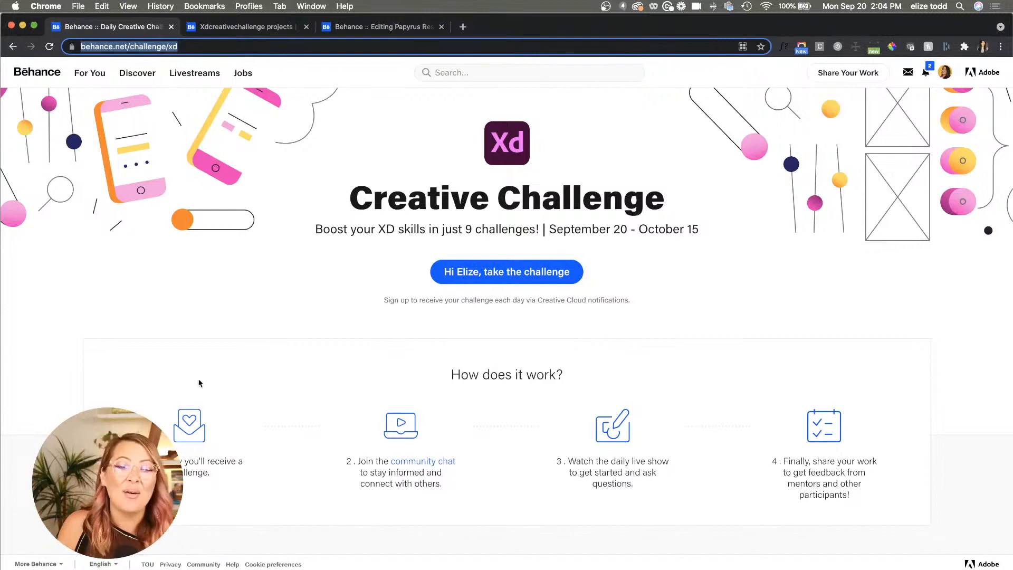
Review how the XD Creative Challenge works and look over the dated challenge cards on its Behance page
scroll(199, 383, "down", 1)
scroll(199, 383, "down", 2)
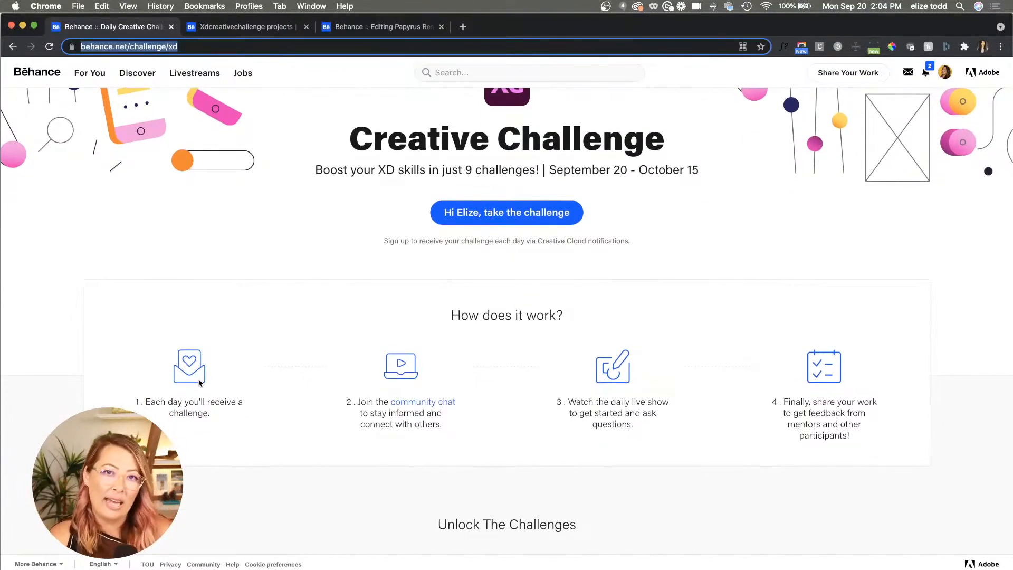
scroll(199, 383, "down", 10)
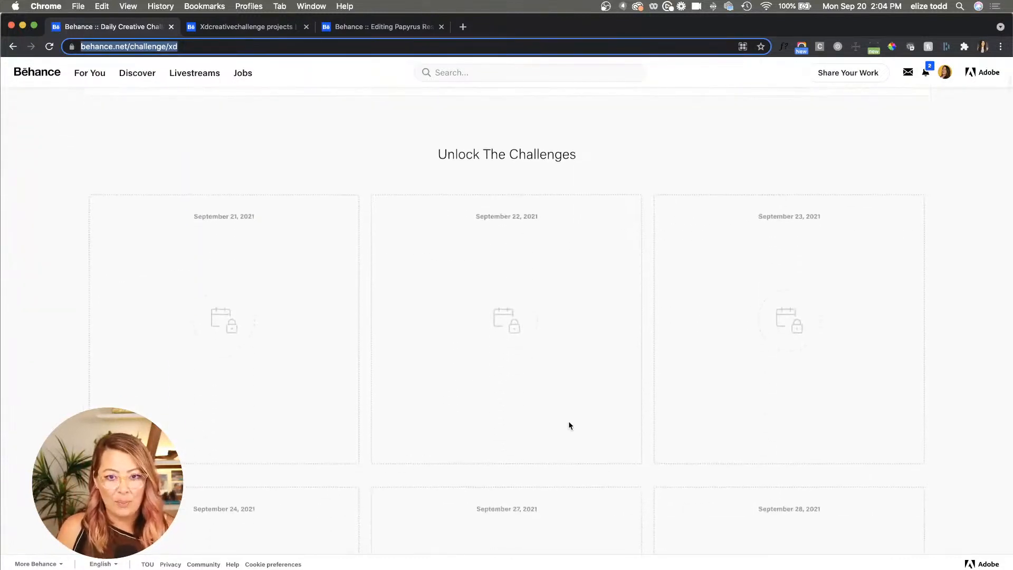
scroll(776, 397, "down", 4)
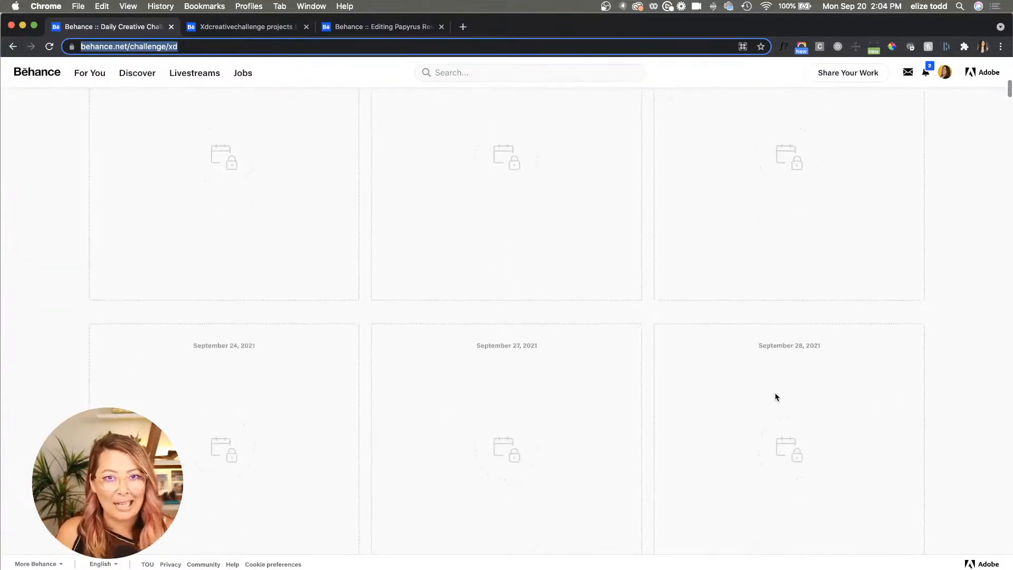
scroll(775, 397, "down", 1)
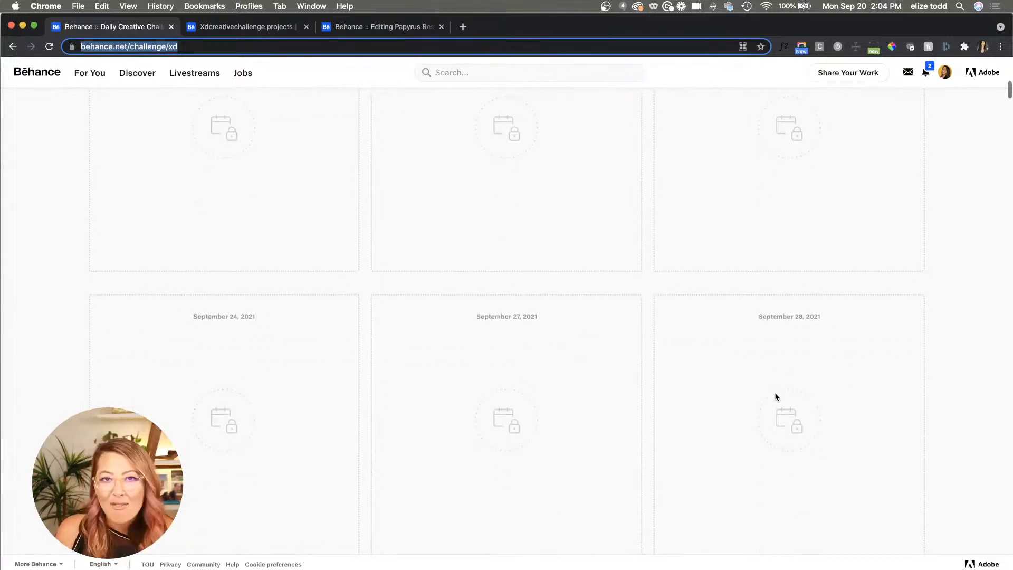
scroll(776, 394, "up", 5)
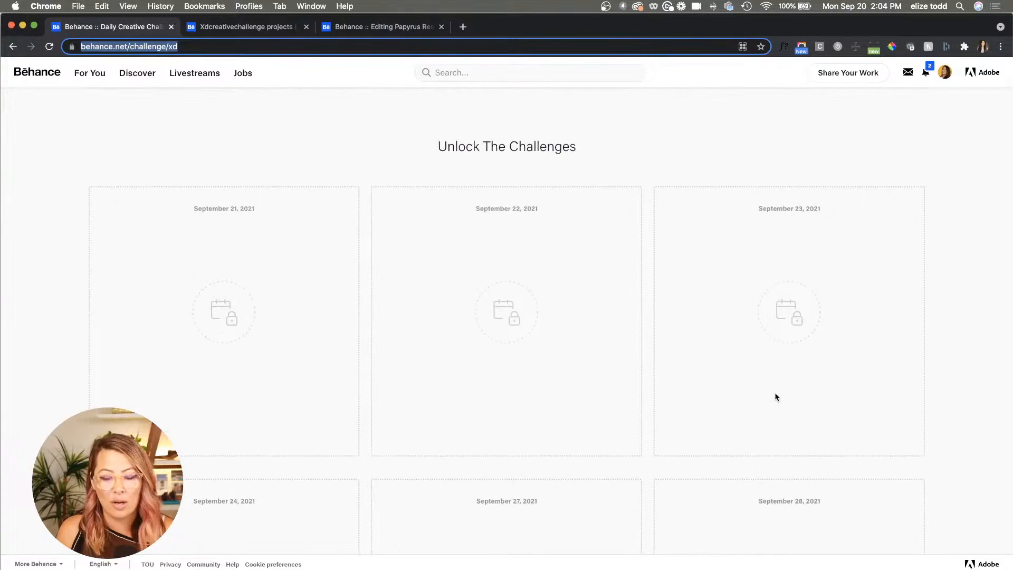
scroll(775, 396, "up", 10)
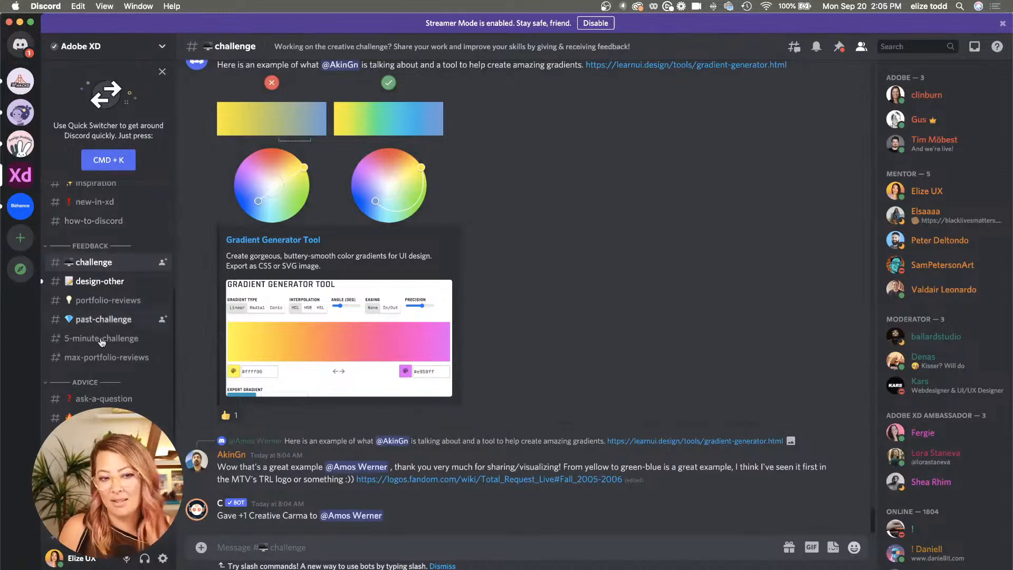
In Discord's Adobe XD server, look over the challenge channel's messages and open the portfolio-reviews channel
scroll(100, 304, "up", 2)
scroll(100, 307, "up", 2)
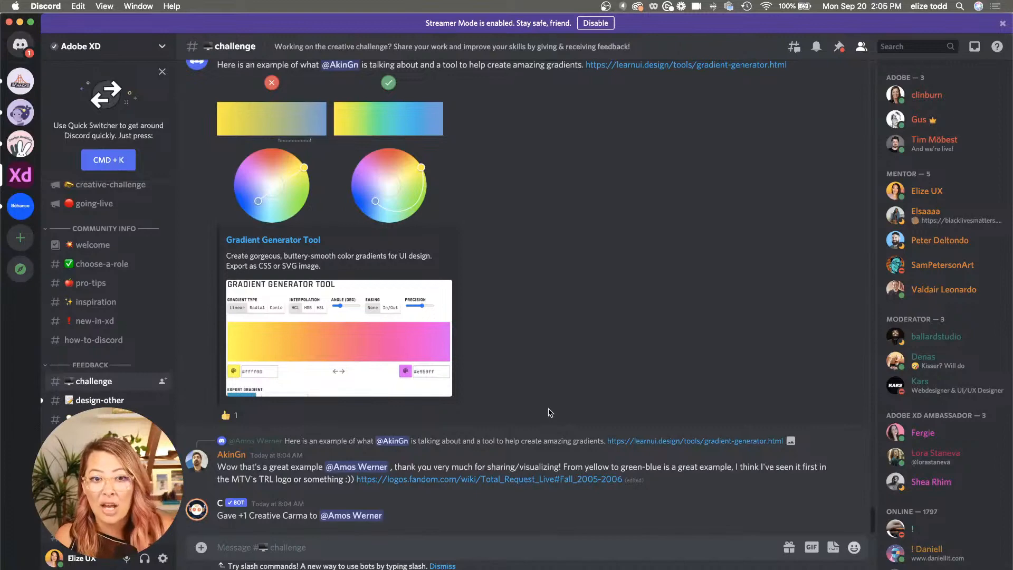
scroll(550, 412, "up", 2)
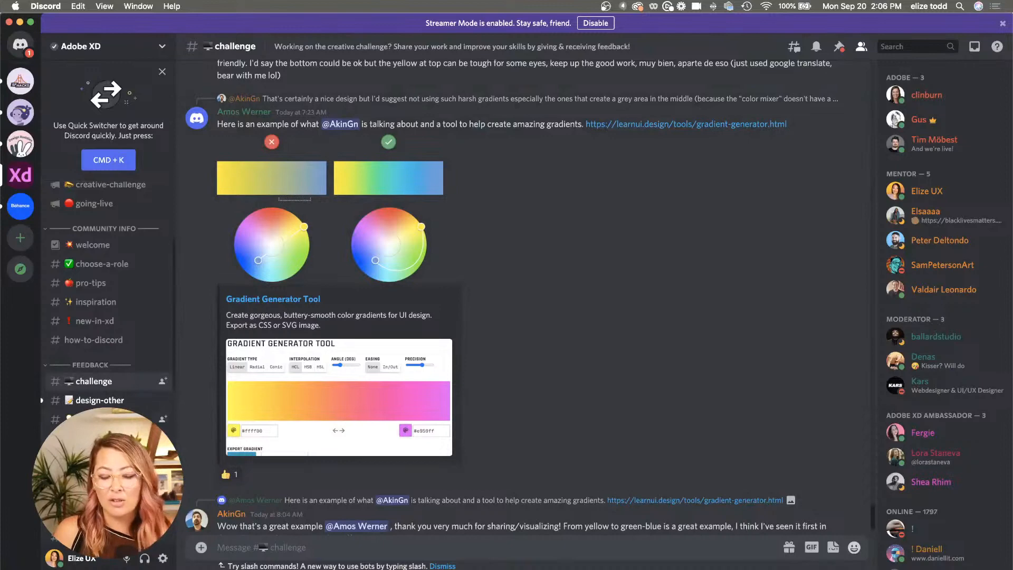
scroll(106, 395, "down", 1)
left_click(108, 395)
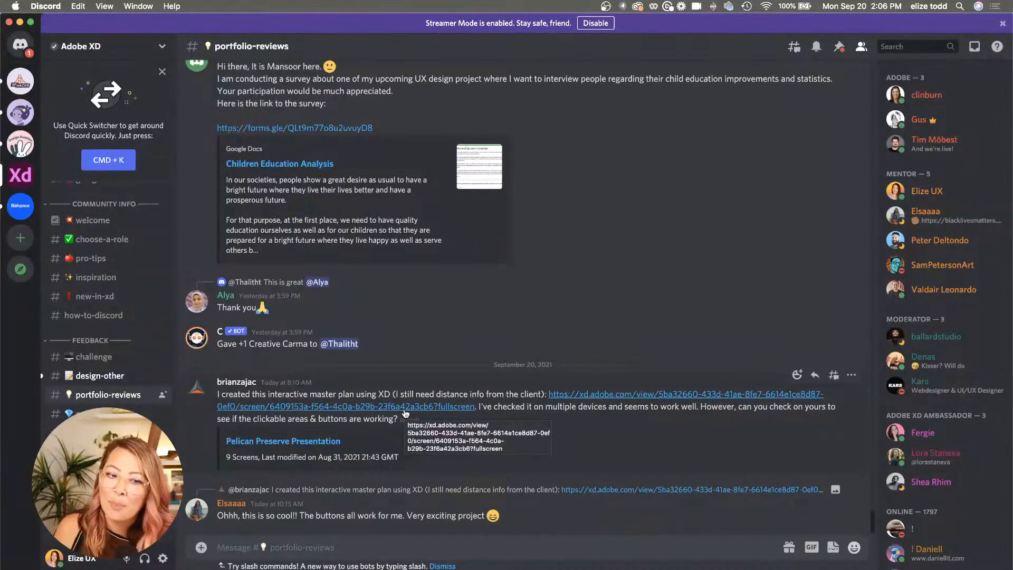
View the ask-a-question and tips-and-tricks channels in the server's Advice section
scroll(106, 317, "down", 3)
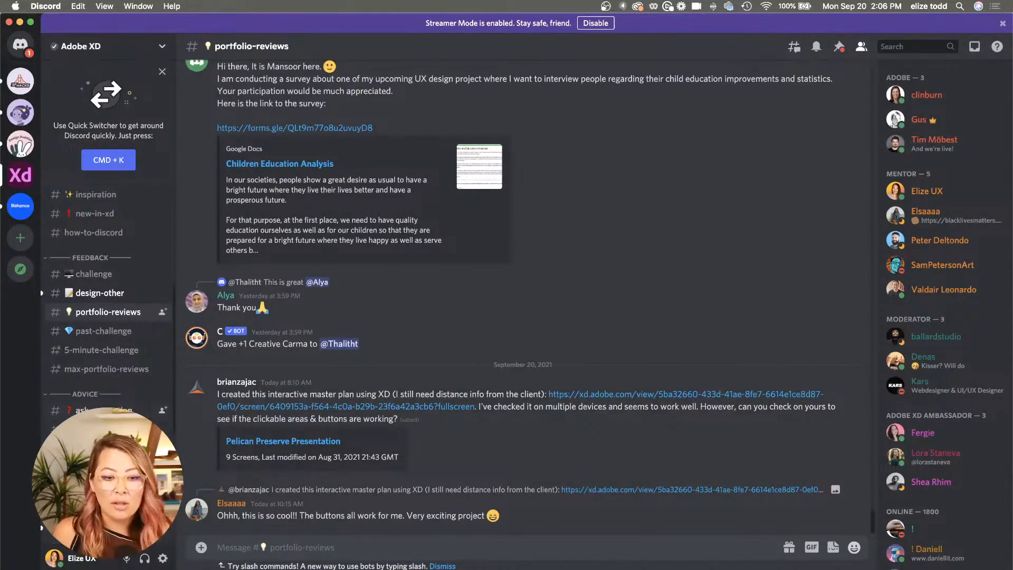
scroll(104, 402, "down", 1)
left_click(102, 389)
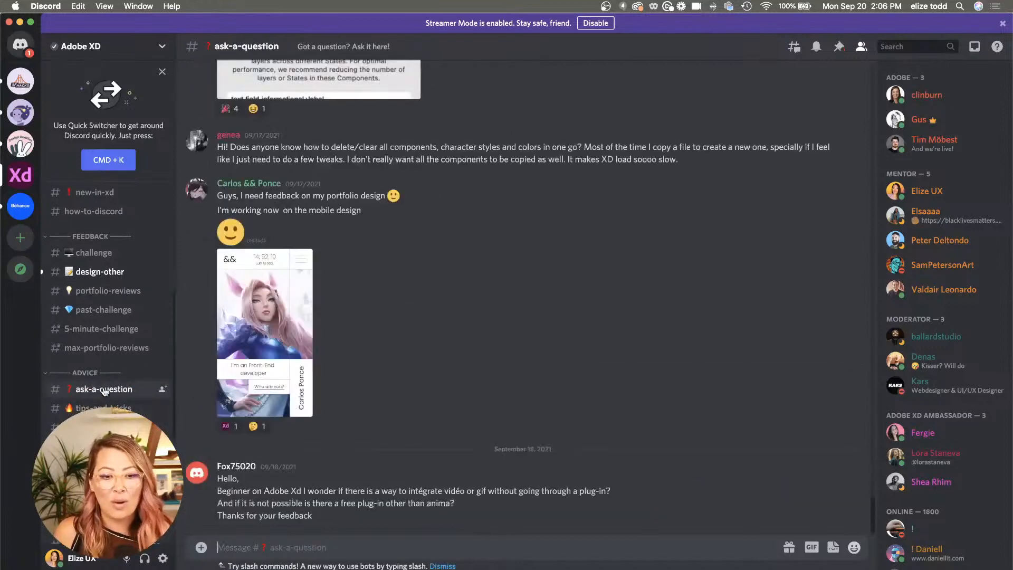
left_click(103, 408)
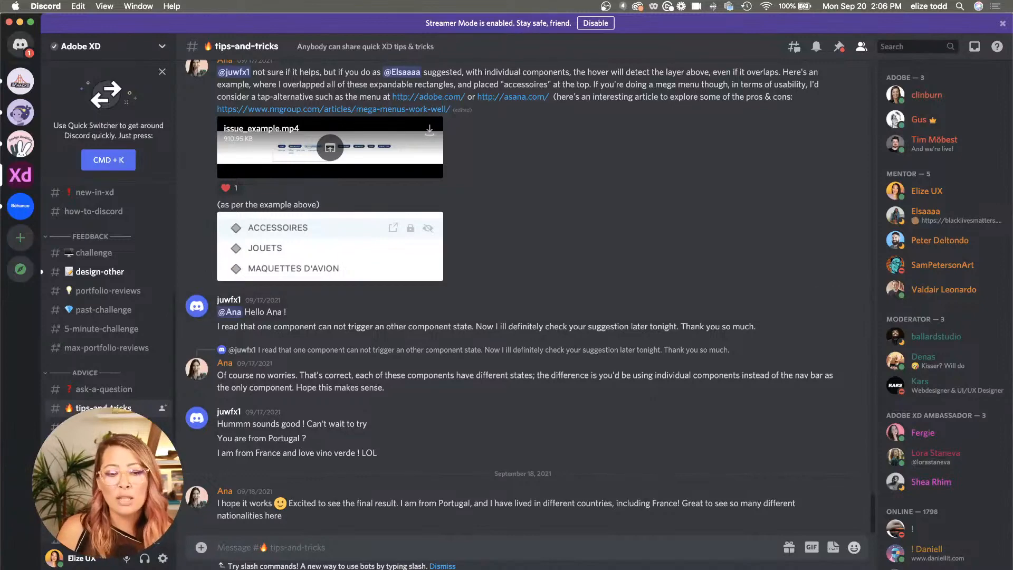
View the introductions channel and switch from Discord back to the Behance challenge page in Chrome
key("alt+Up")
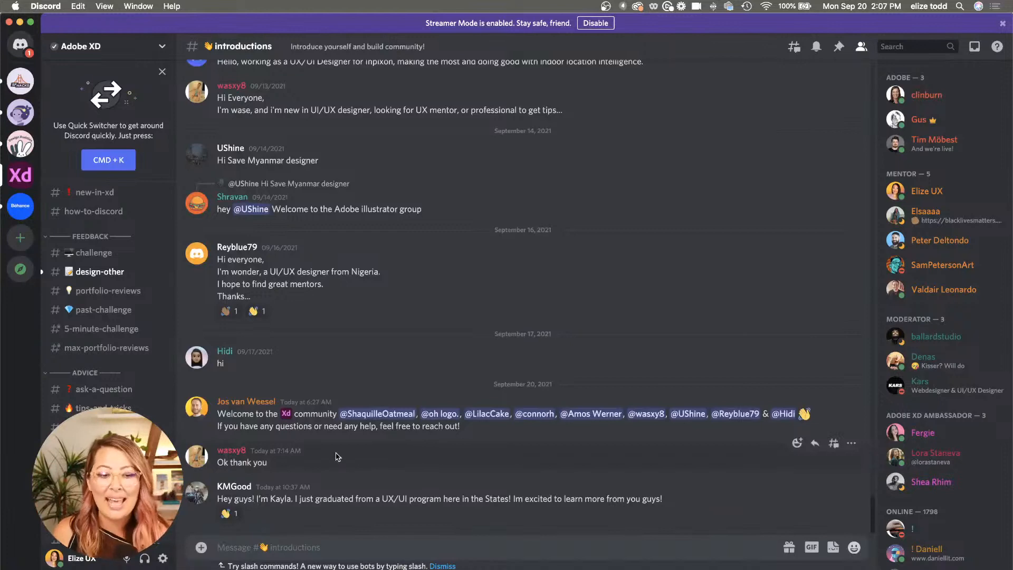
scroll(116, 454, "down", 2)
scroll(108, 295, "down", 1)
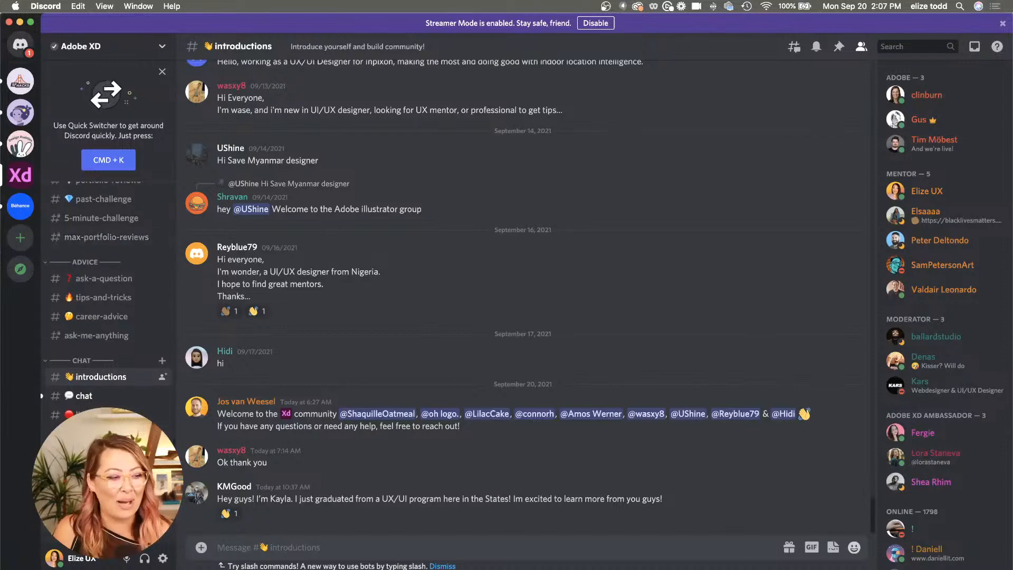
left_click(20, 22)
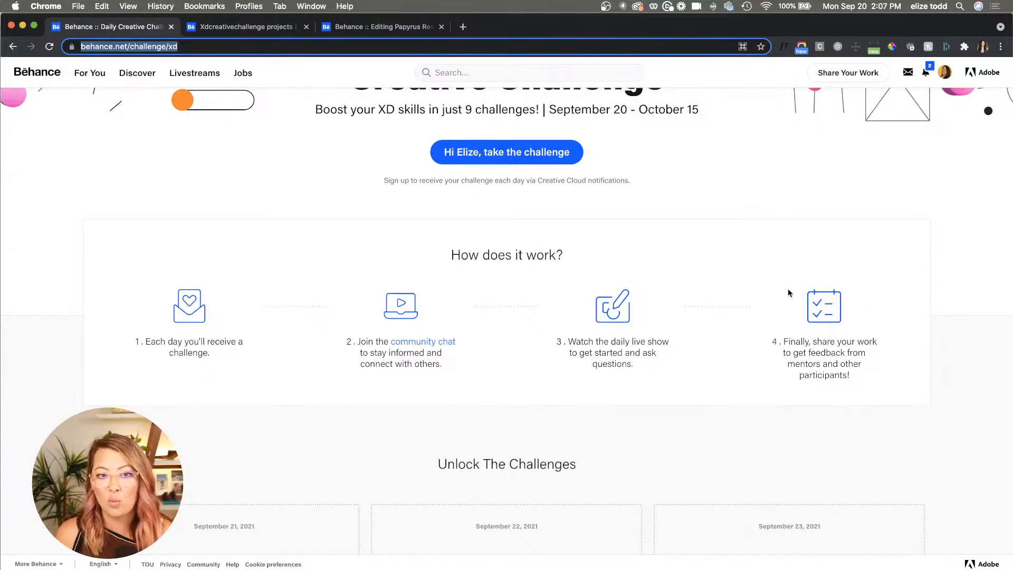
Show the xdcreativechallenge project search results and look over the Papyrus Responsive Designs project in the project editor
left_click(239, 31)
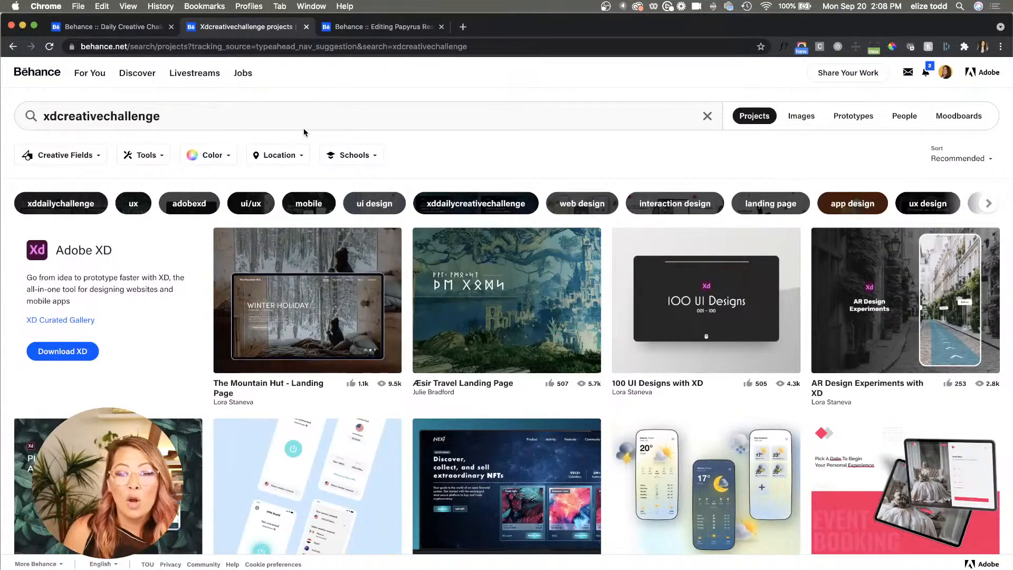
left_click(371, 26)
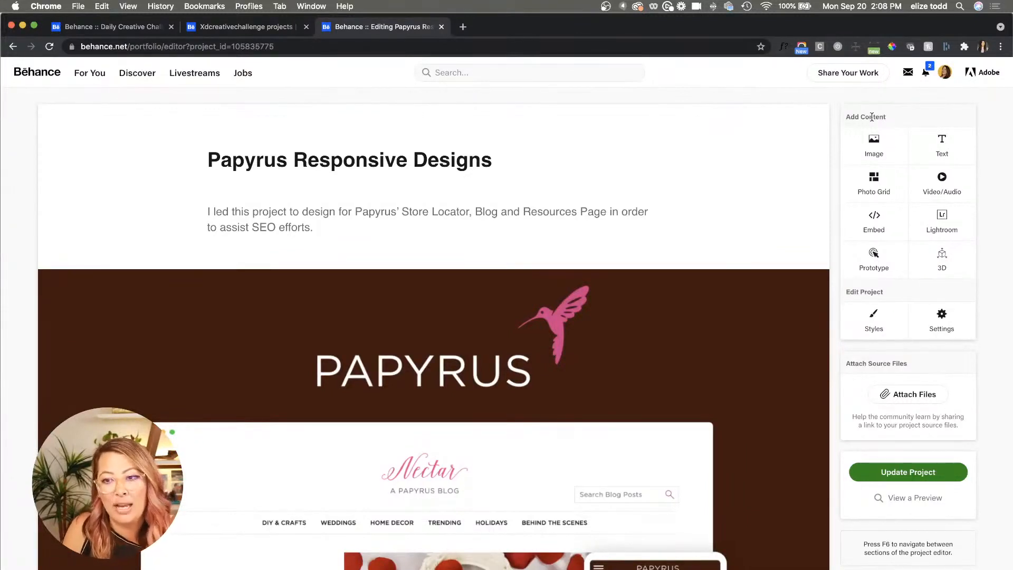
scroll(587, 339, "down", 4)
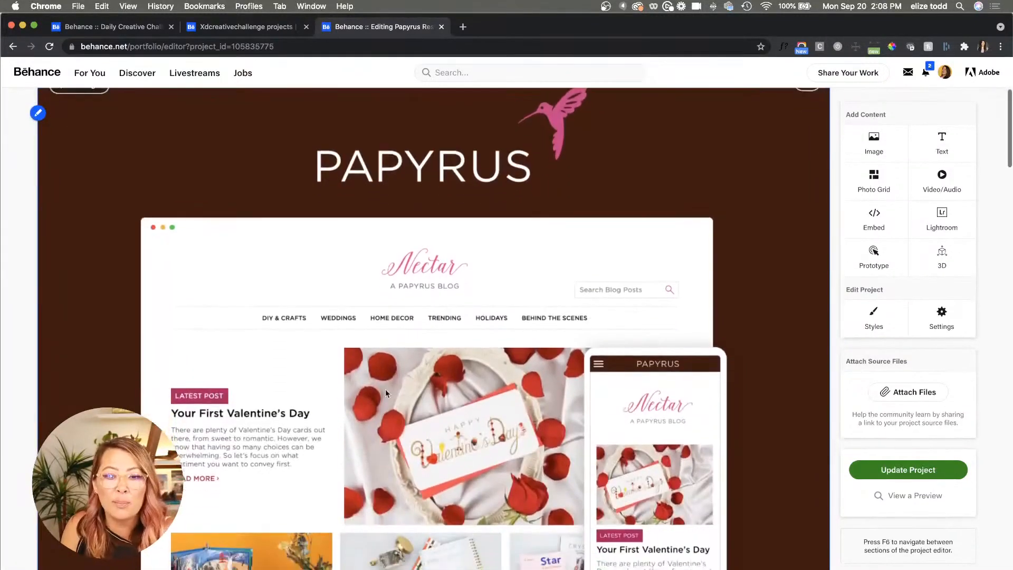
scroll(370, 380, "down", 1)
scroll(308, 361, "up", 4)
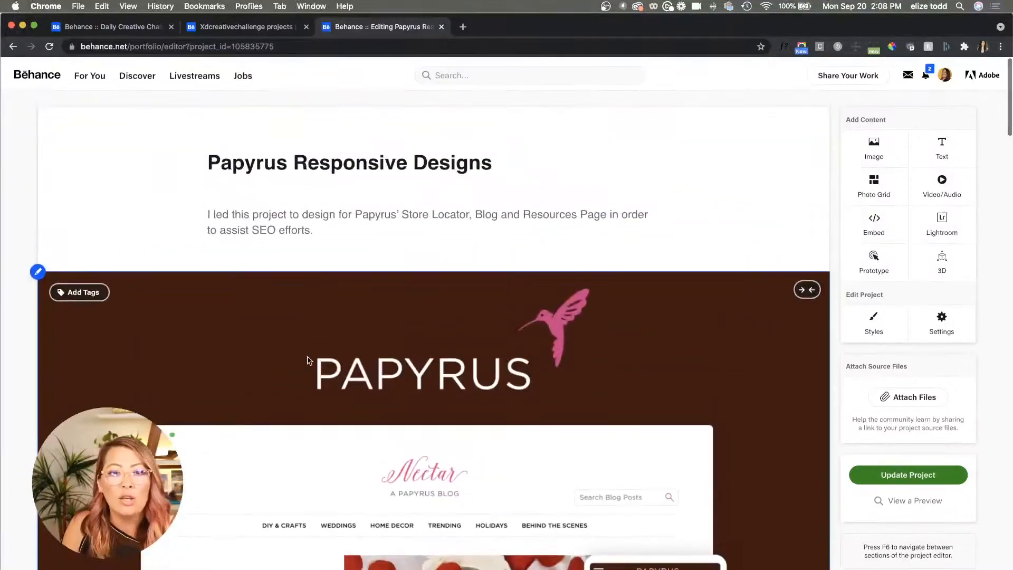
scroll(308, 361, "down", 1)
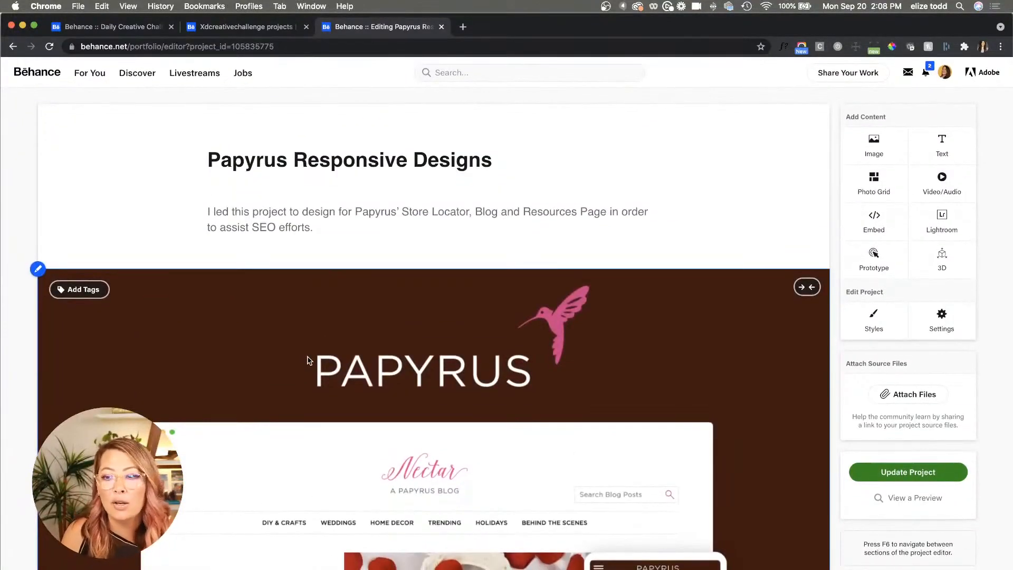
Add the suggested tag xddailychallenge to the Papyrus Responsive Designs project in its settings
left_click(939, 315)
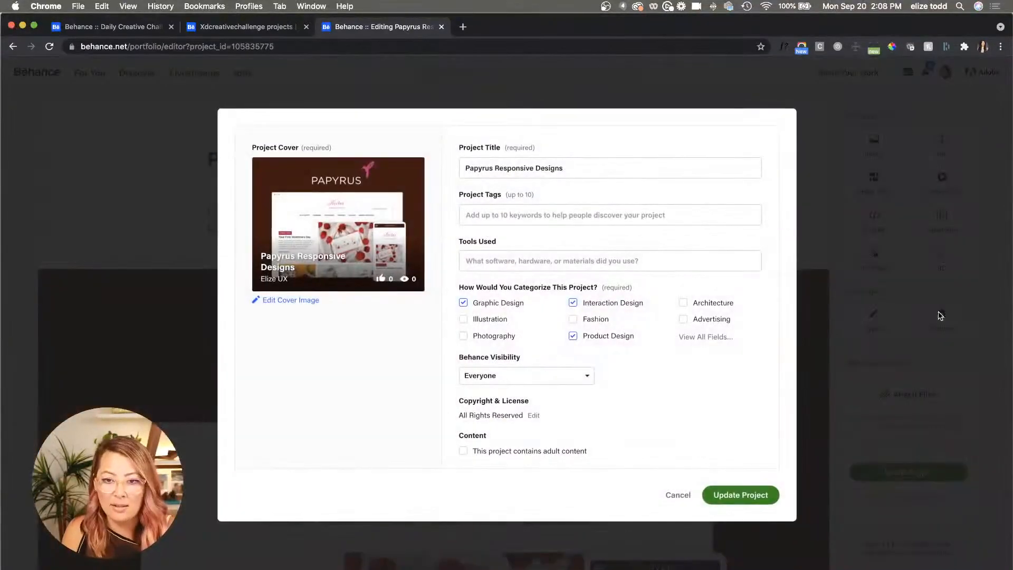
left_click(551, 213)
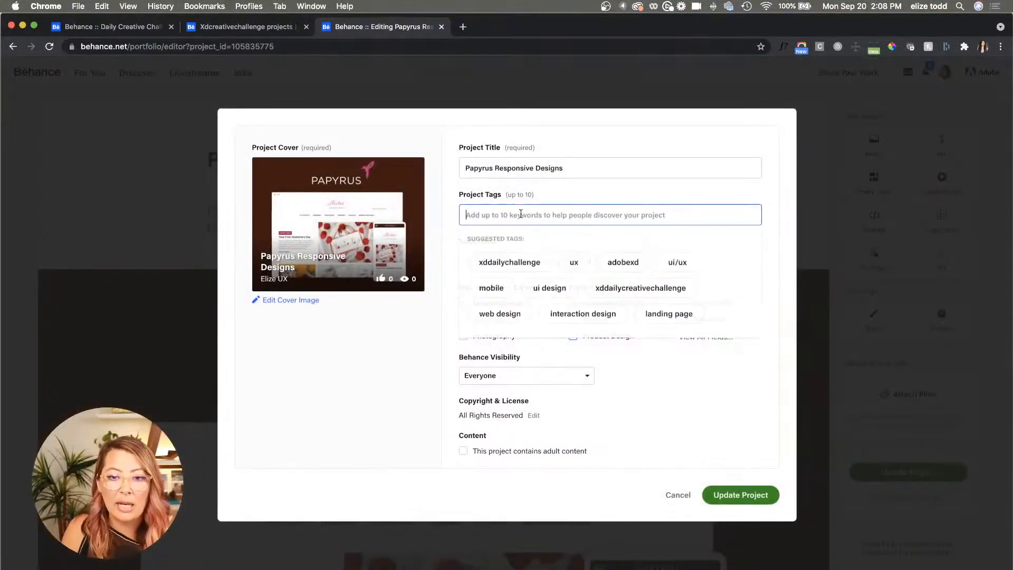
left_click(514, 263)
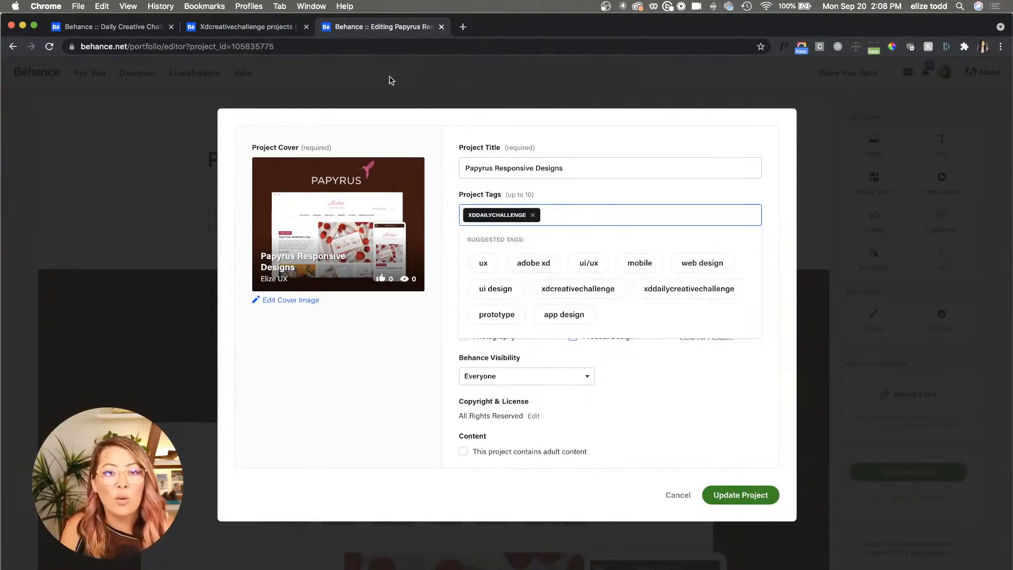
Open the Plant care App Design project from the xdcreativechallenge results, browse its presentation and close it
left_click(255, 34)
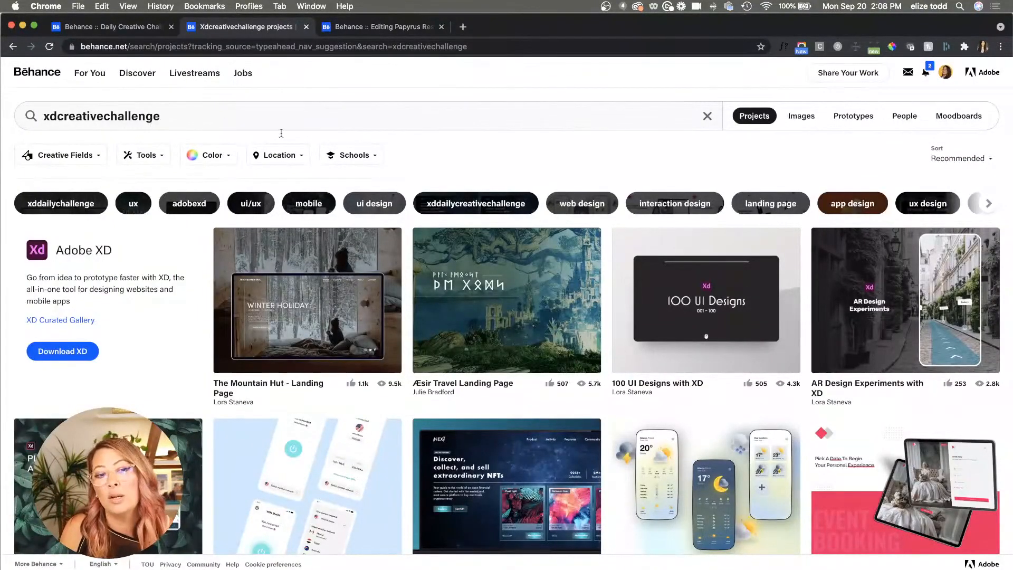
scroll(333, 263, "down", 2)
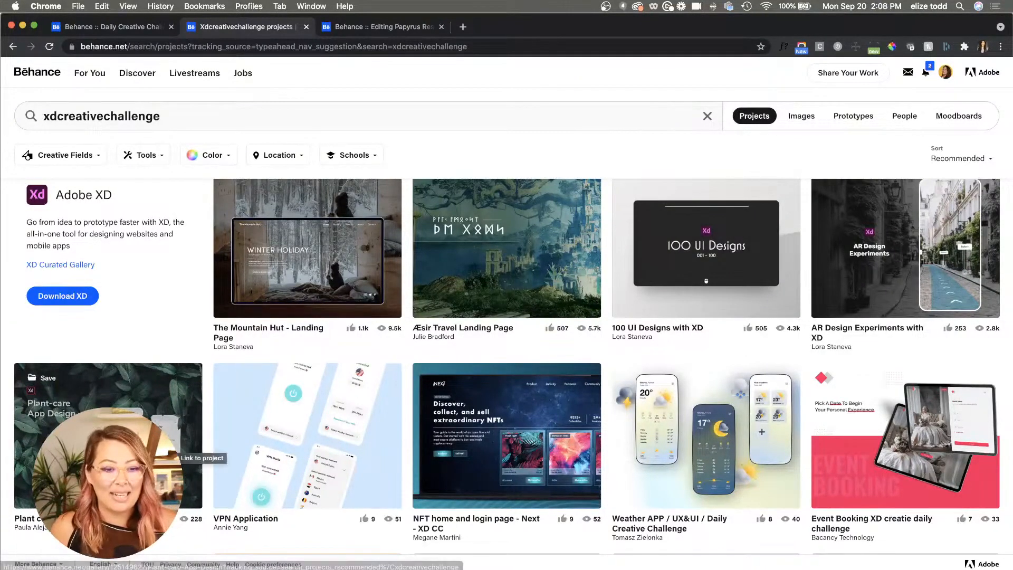
left_click(79, 388)
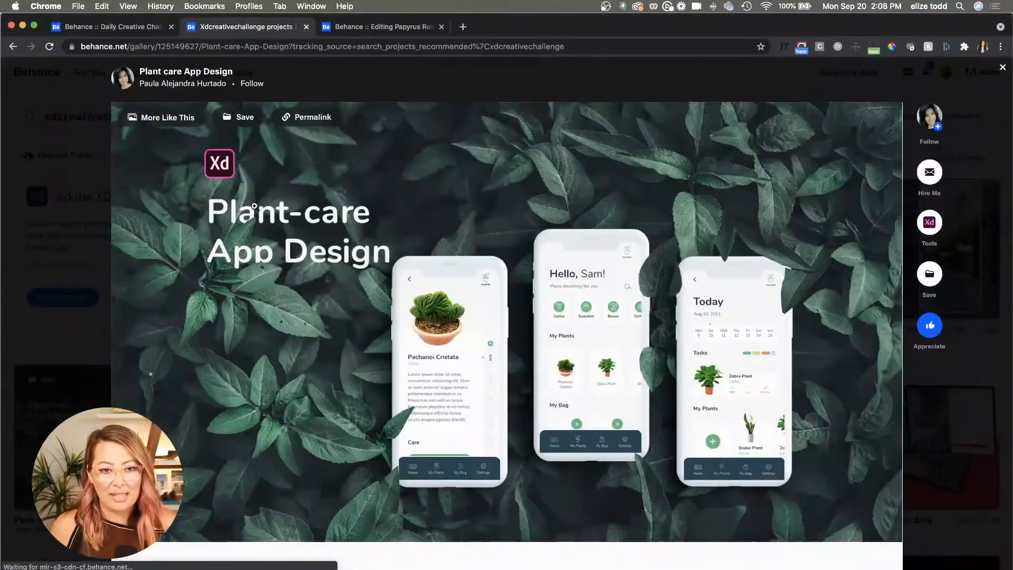
scroll(551, 344, "down", 15)
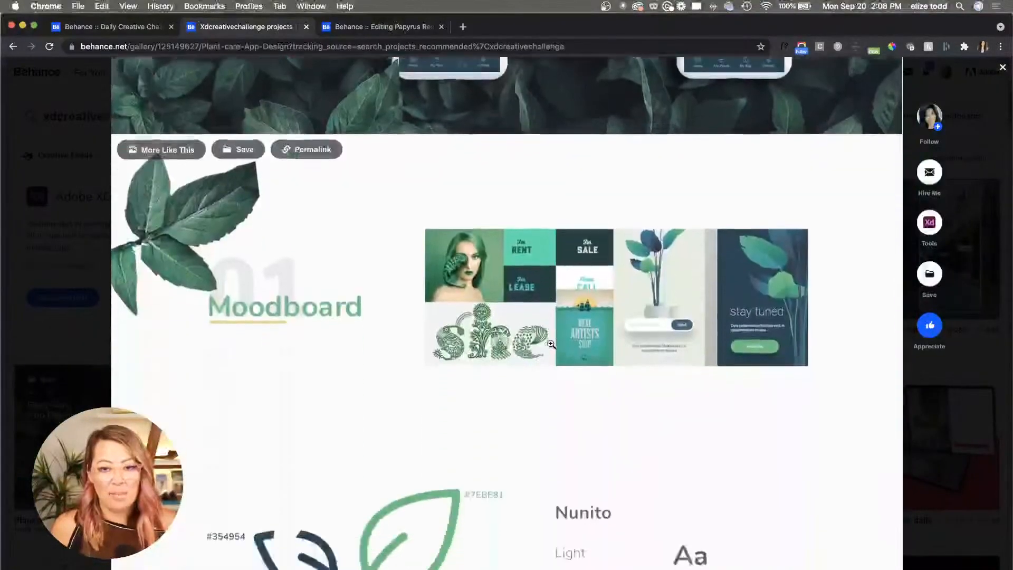
scroll(551, 344, "up", 15)
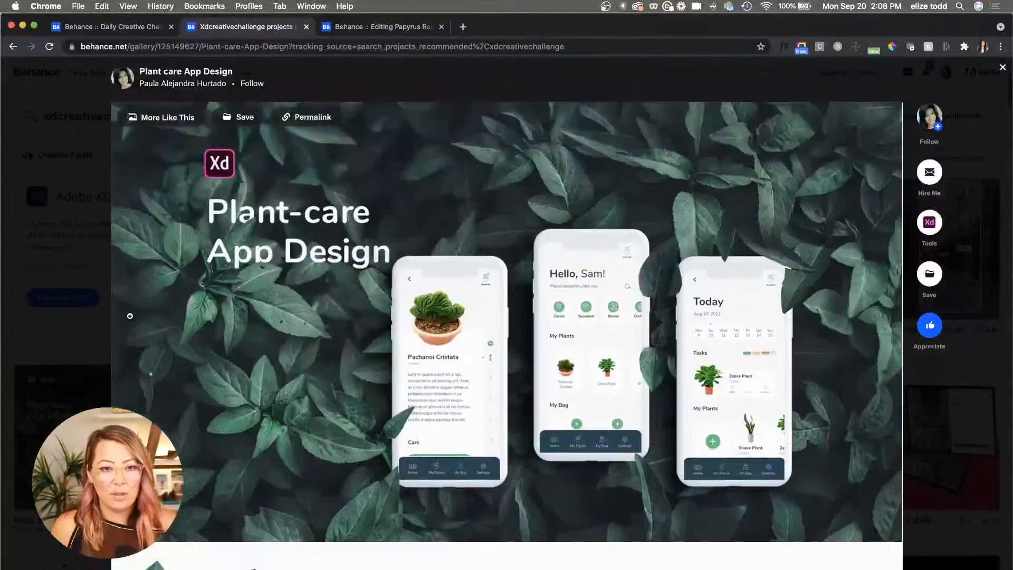
key("Escape")
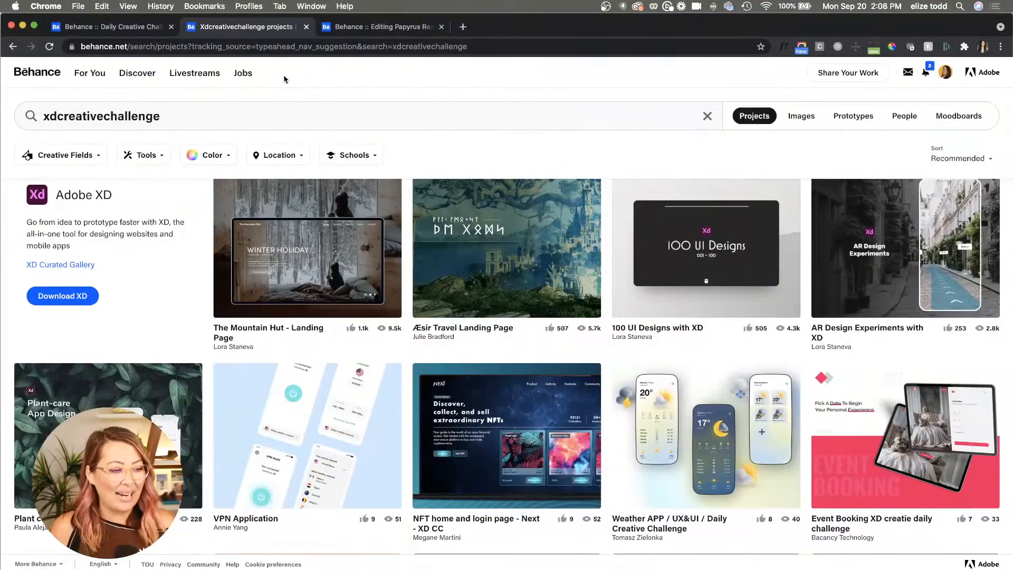
From the challenge page's Next Steps section, view the page for getting Adobe XD and return to the community chat option
left_click(88, 27)
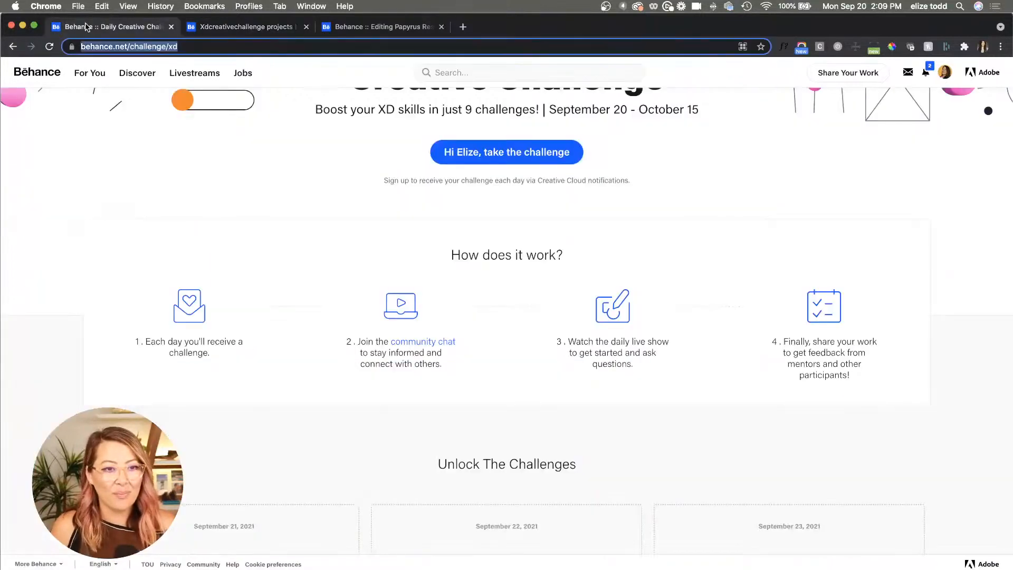
scroll(434, 269, "down", 8)
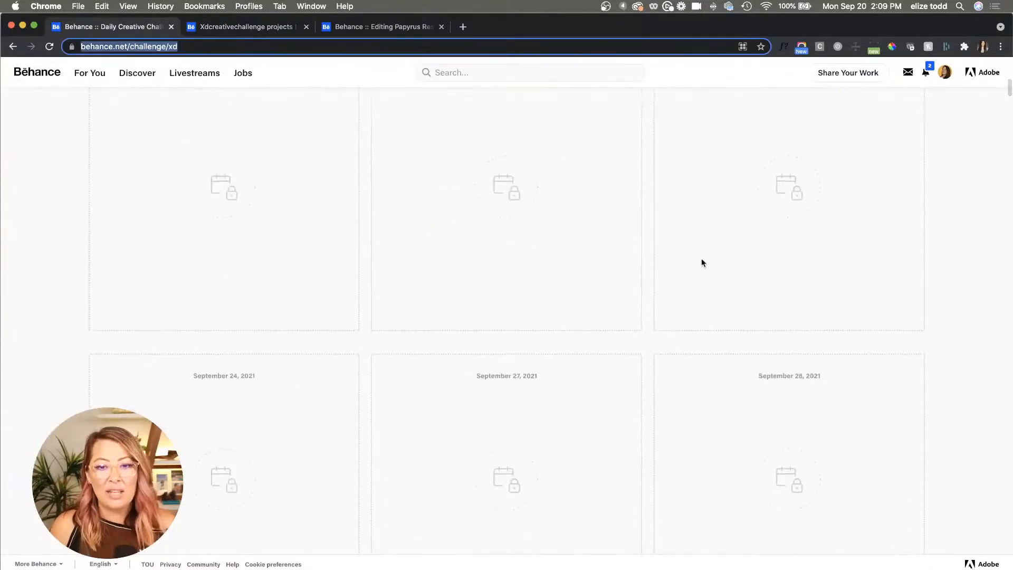
scroll(249, 312, "down", 8)
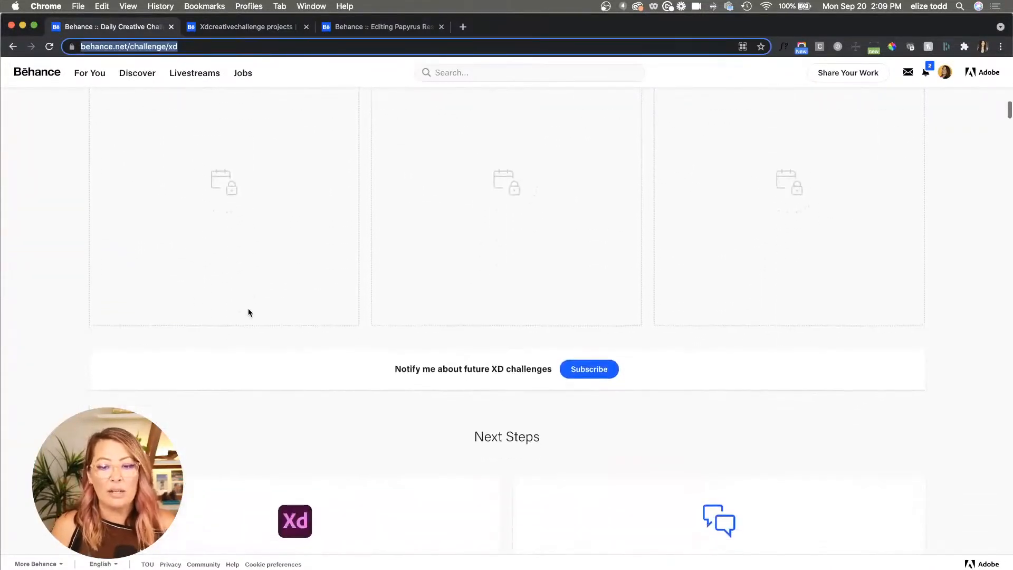
scroll(249, 312, "down", 2)
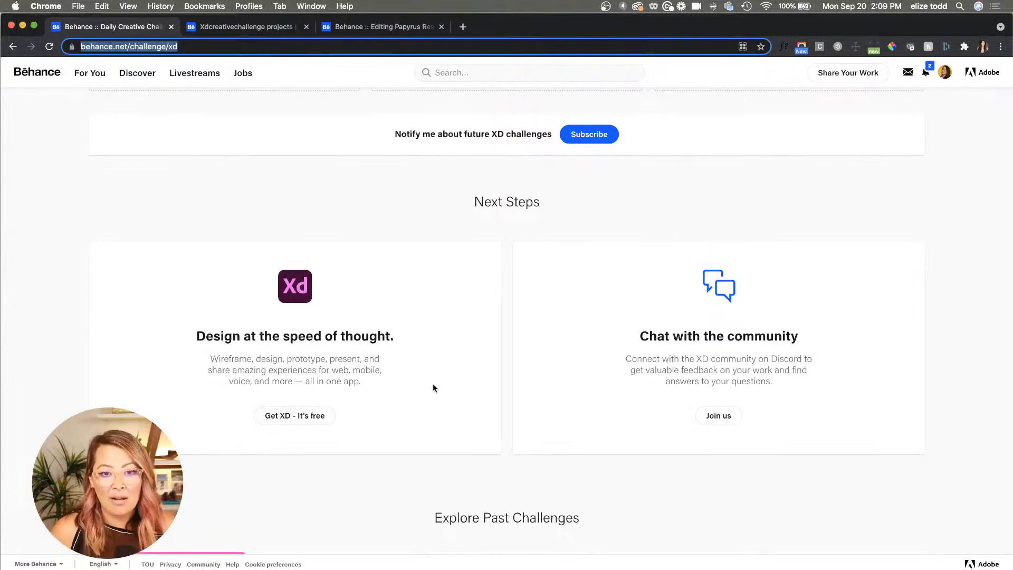
left_click(306, 418)
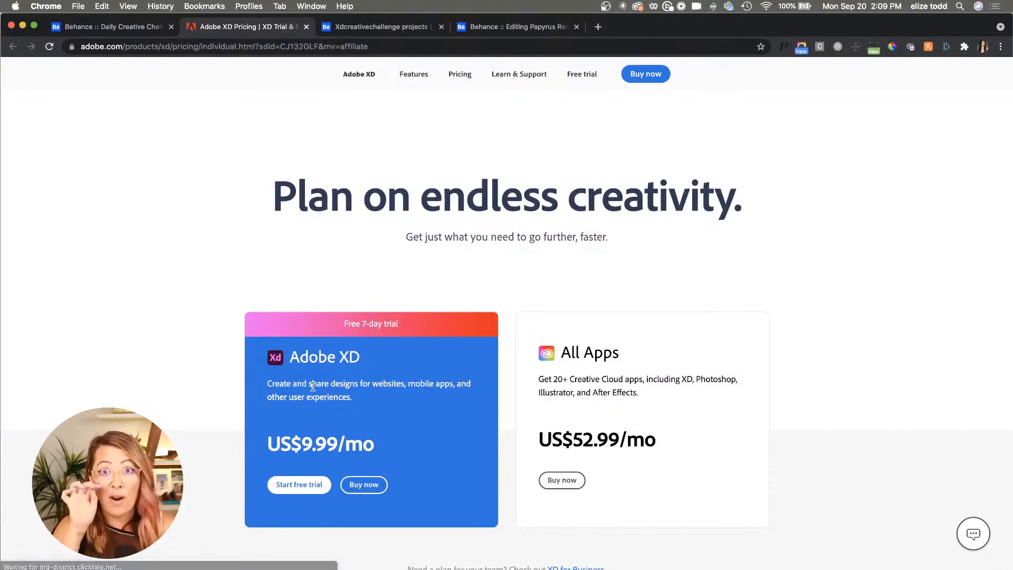
left_click(105, 26)
scroll(528, 322, "down", 2)
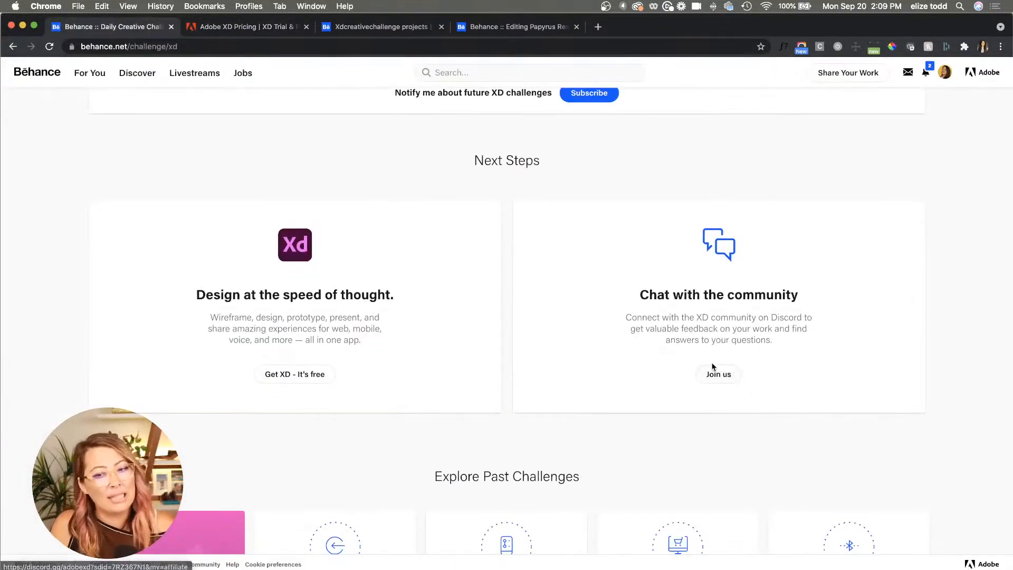
Look over the Explore Past Challenges section of the XD challenge page
scroll(673, 384, "down", 6)
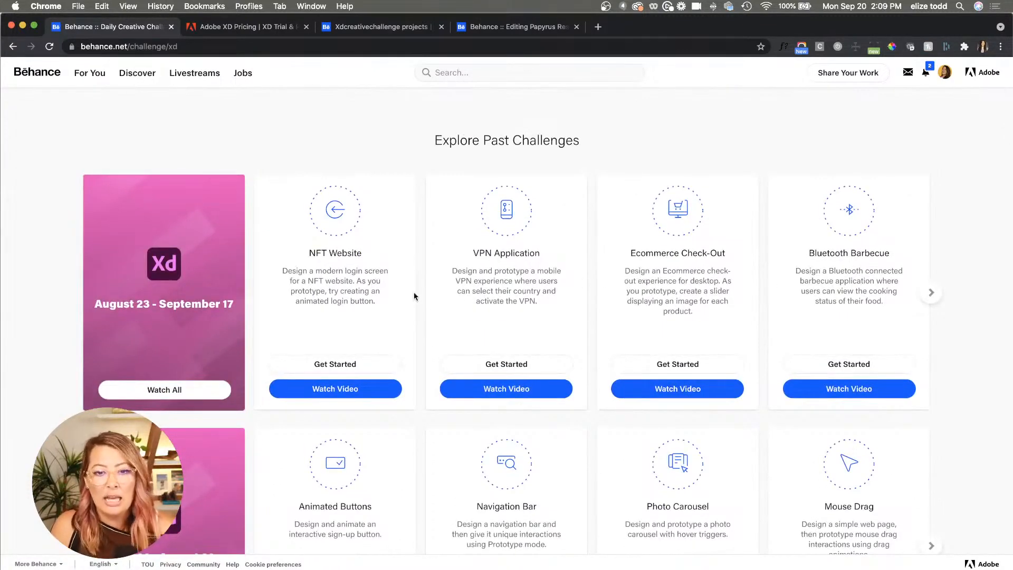
scroll(549, 289, "down", 5)
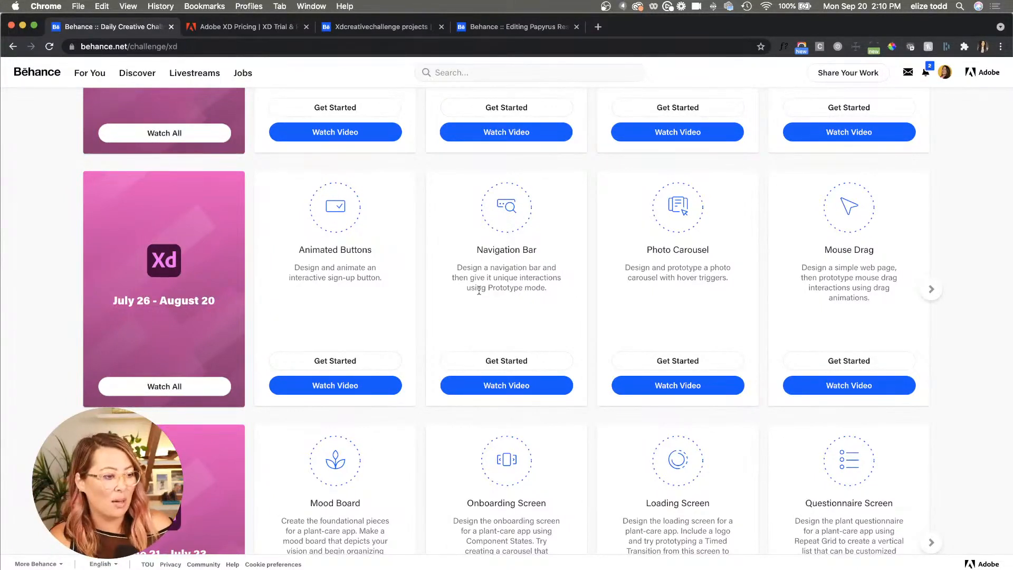
Clear away the browser and Applications windows and switch to the DCC_Day0 document in Adobe XD
left_click(22, 25)
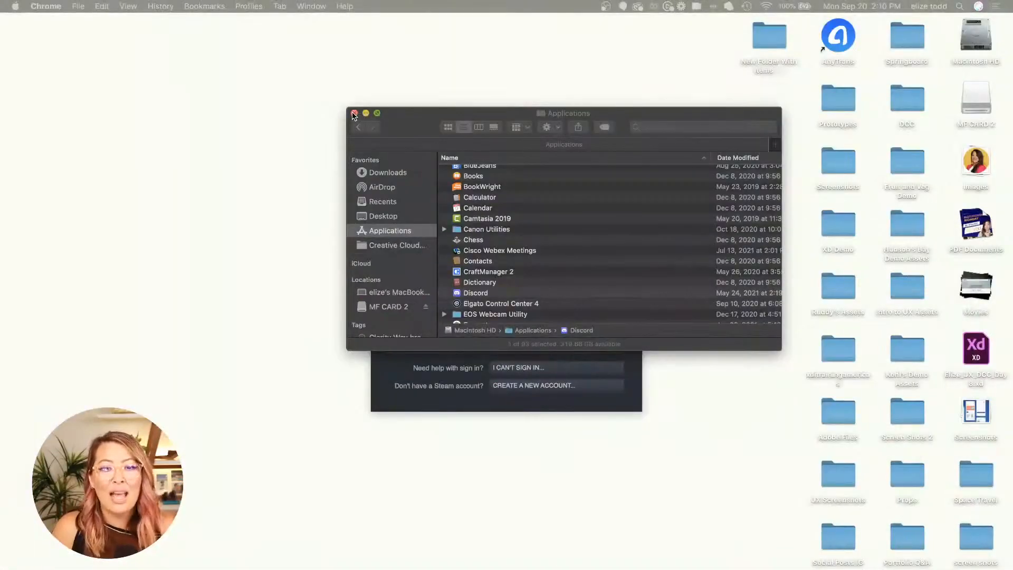
left_click(354, 118)
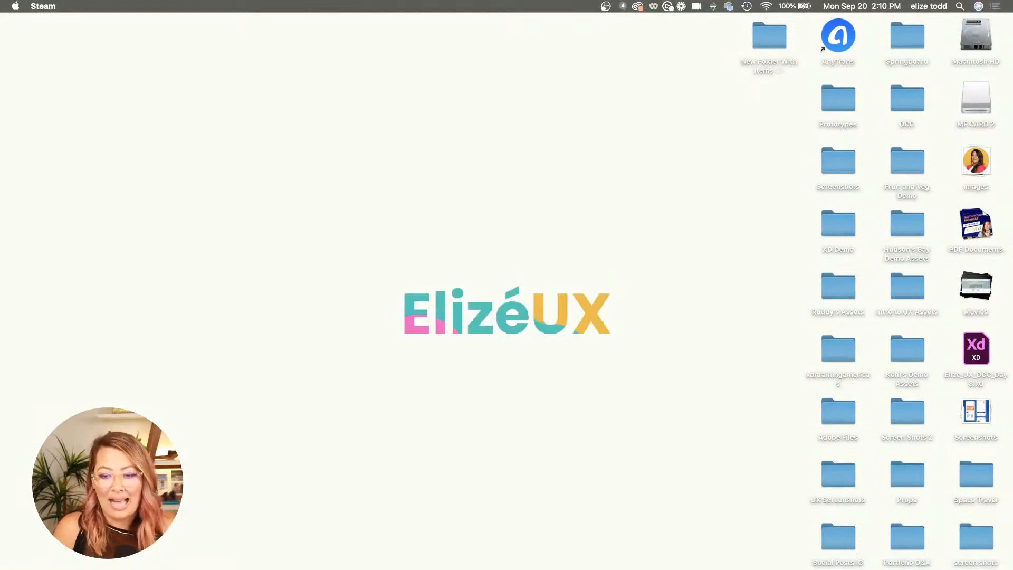
left_click(791, 567)
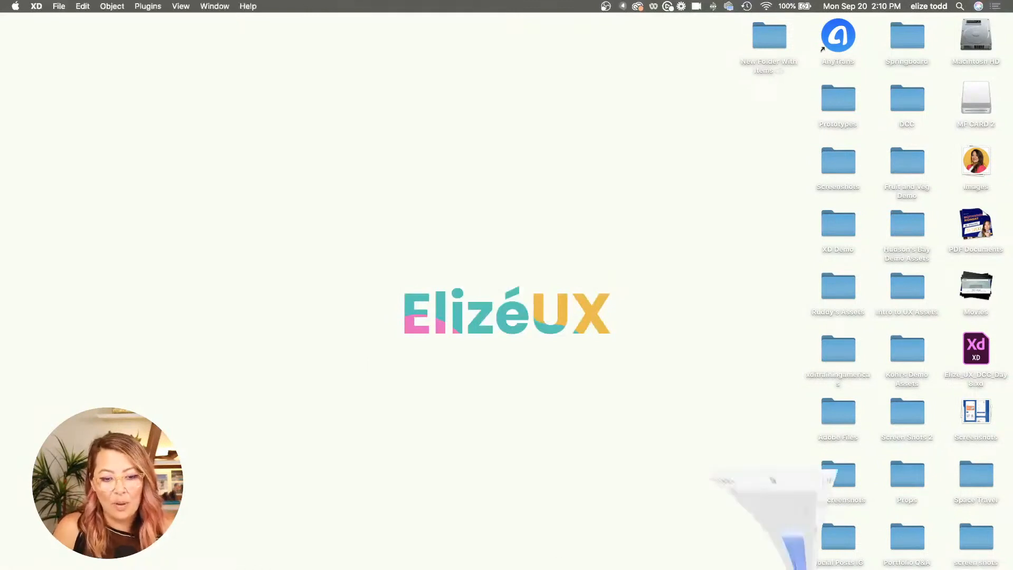
Look over the XD Daily Creative Challenge template artboard from its header down to the Resource Booklet
left_click(175, 355)
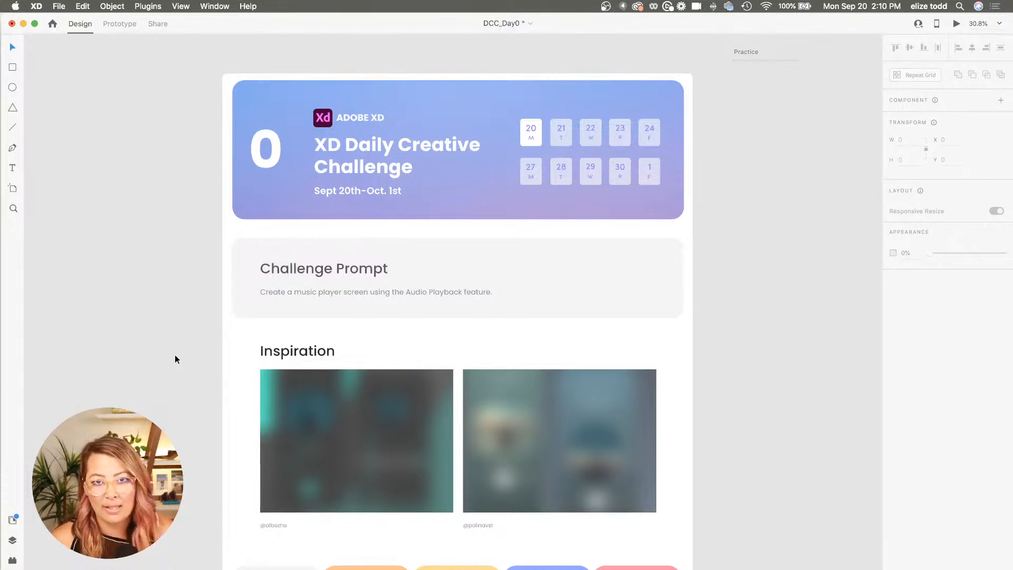
scroll(175, 355, "down", 3)
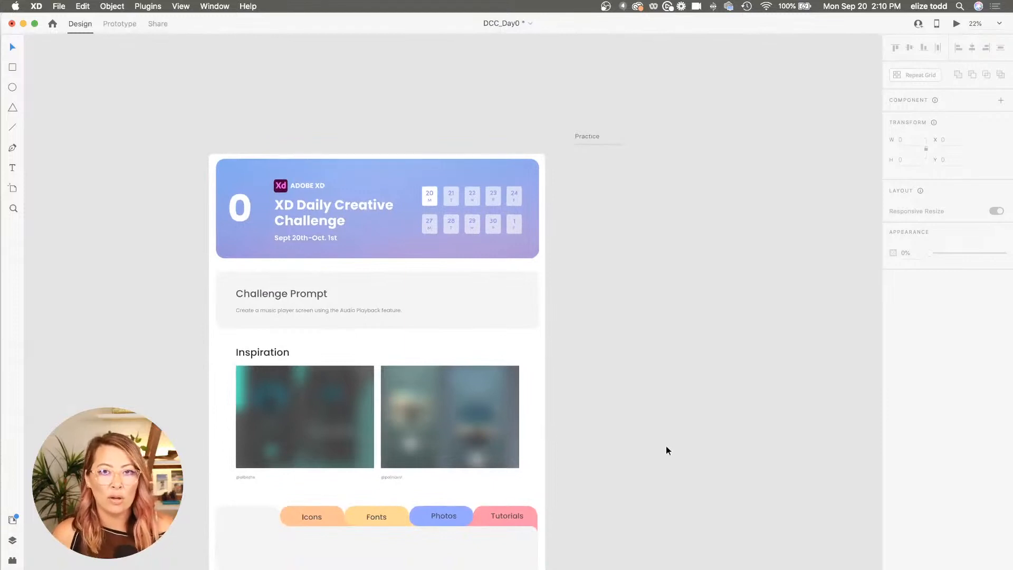
scroll(666, 445, "down", 3)
scroll(666, 445, "down", 3)
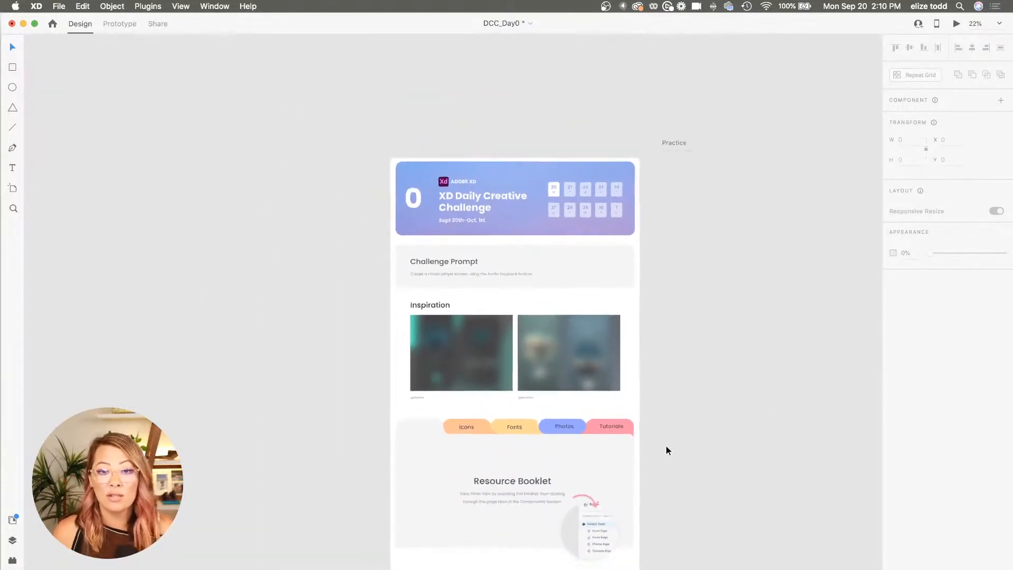
scroll(665, 446, "up", 5)
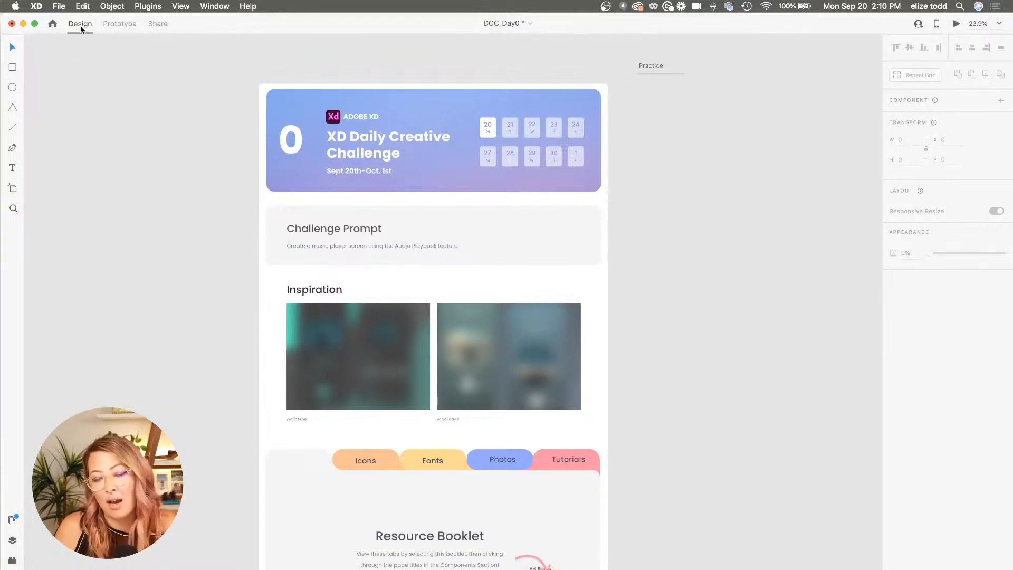
View the Prototype and Share modes, return to Design mode and leave nothing selected
left_click(113, 27)
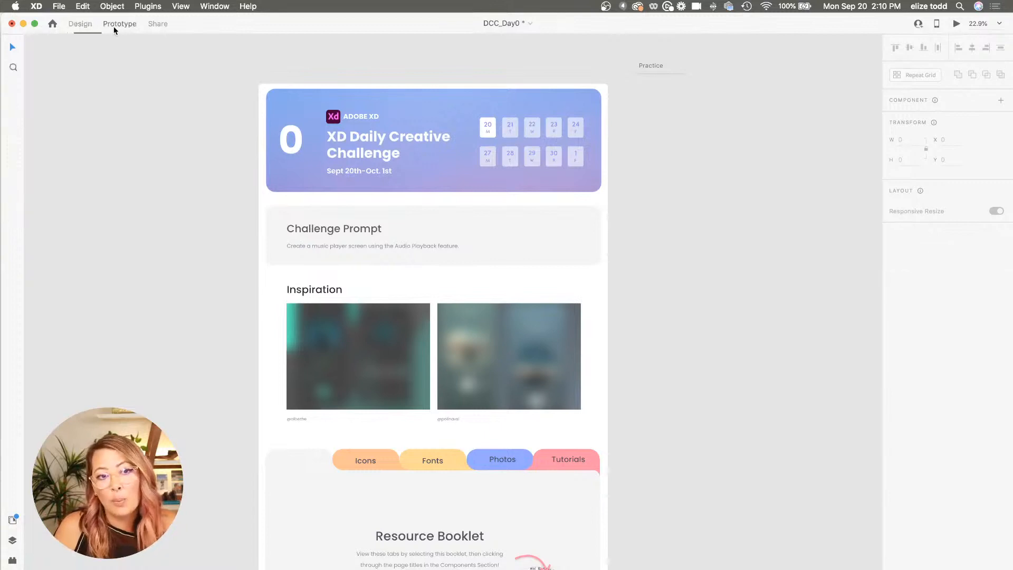
left_click(156, 28)
left_click(85, 24)
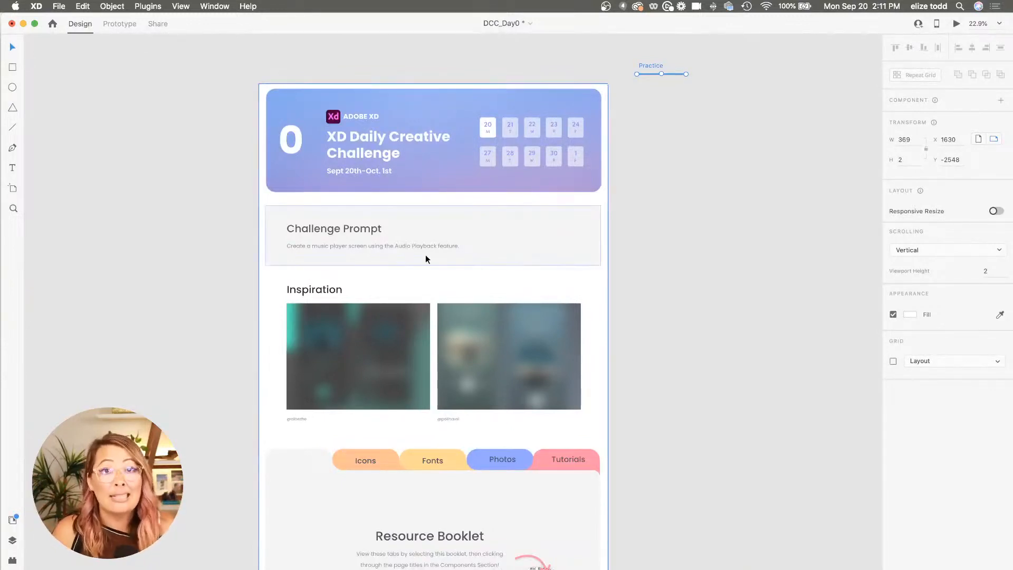
left_click(184, 194)
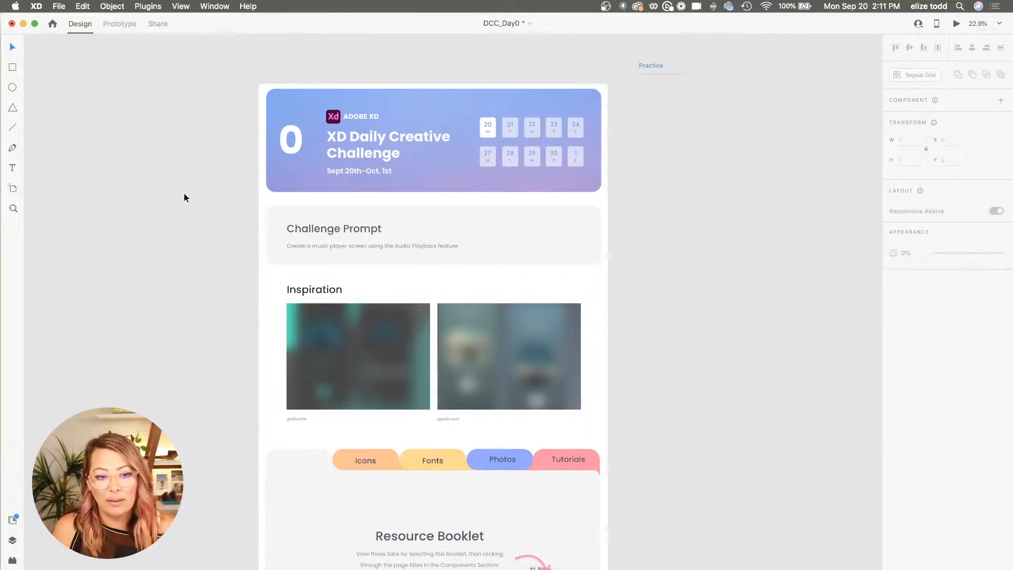
Examine the template's header, Challenge Prompt, Inspiration images and Resource Booklet at closer range
scroll(185, 194, "right", 2)
scroll(186, 194, "up", 1)
scroll(186, 193, "up", 5)
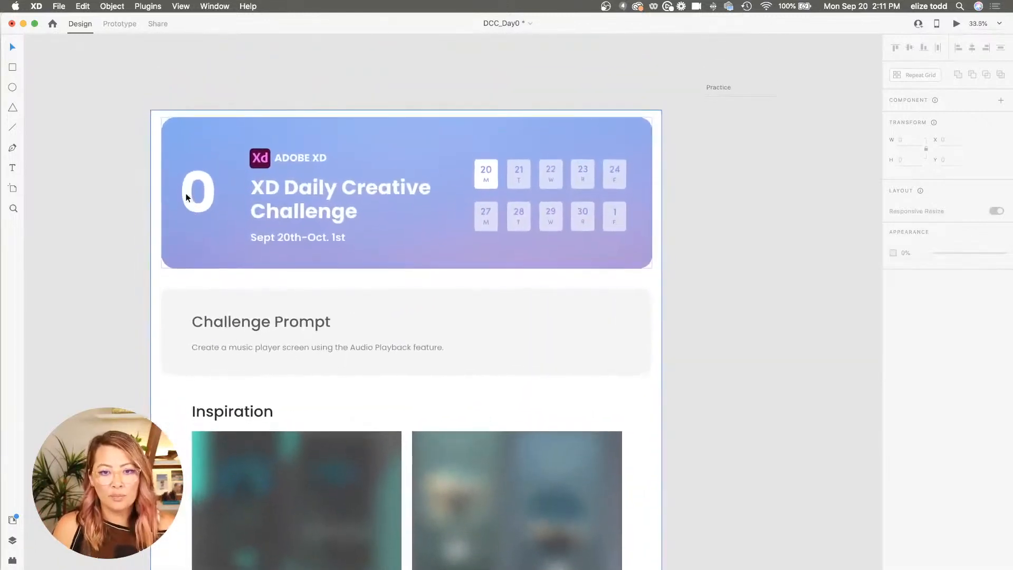
left_click(185, 193)
scroll(197, 191, "down", 2)
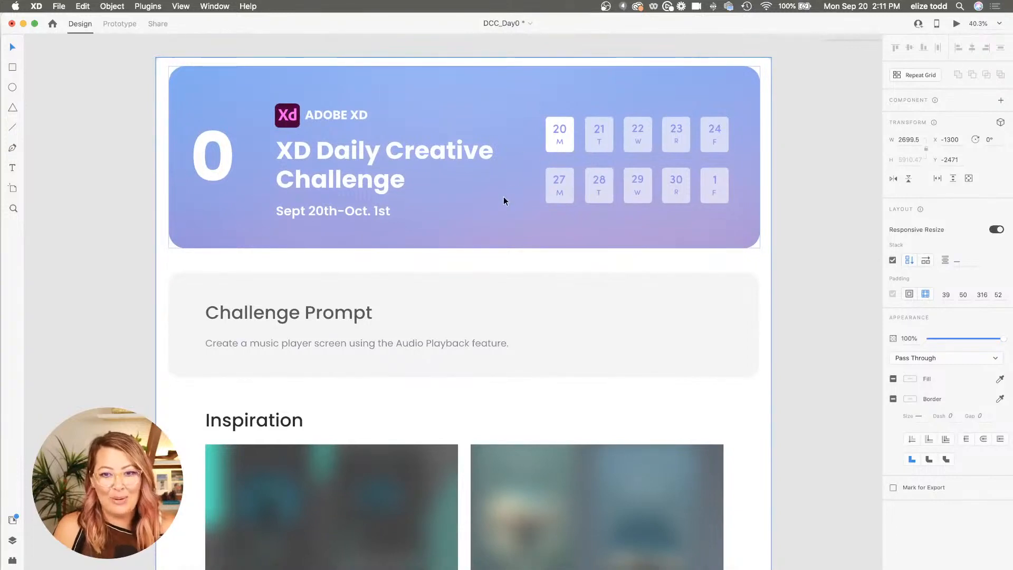
scroll(504, 199, "down", 5)
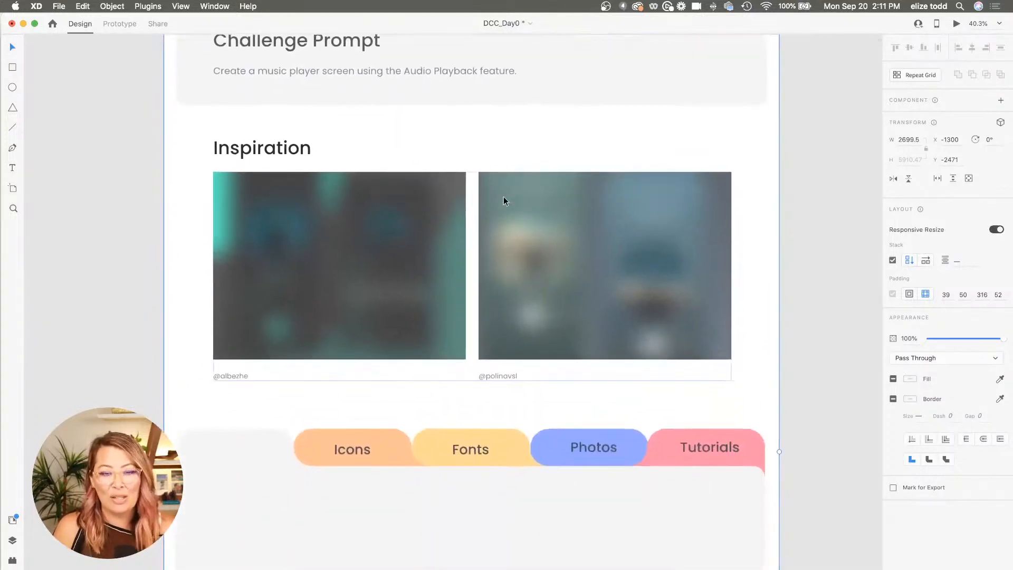
scroll(503, 197, "down", 5)
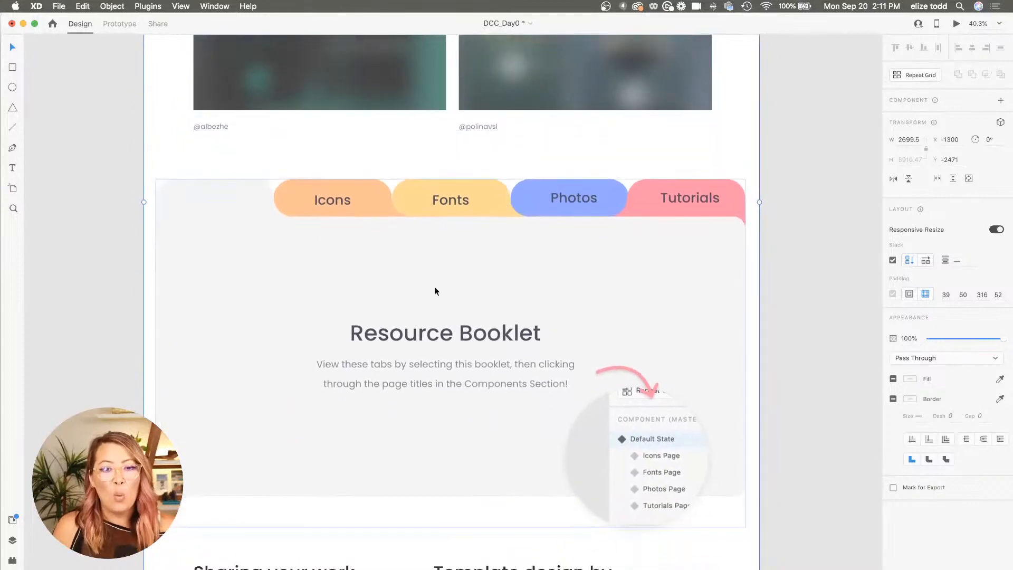
Select the Resource Booklet component, view its Icons, Fonts, Photos and Tutorials Page states, and return it to Default State
left_click(434, 286)
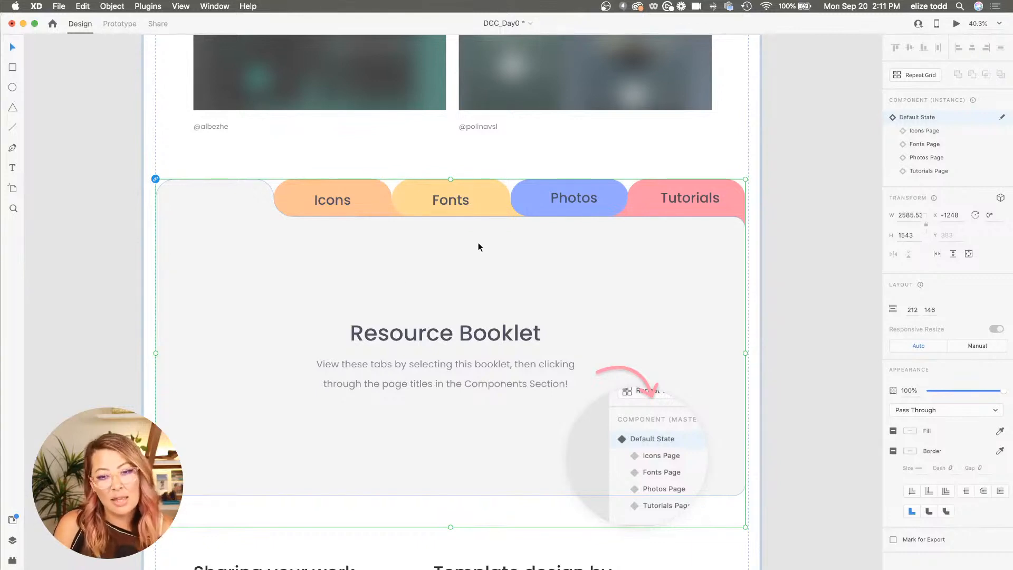
left_click(787, 262)
left_click(593, 262)
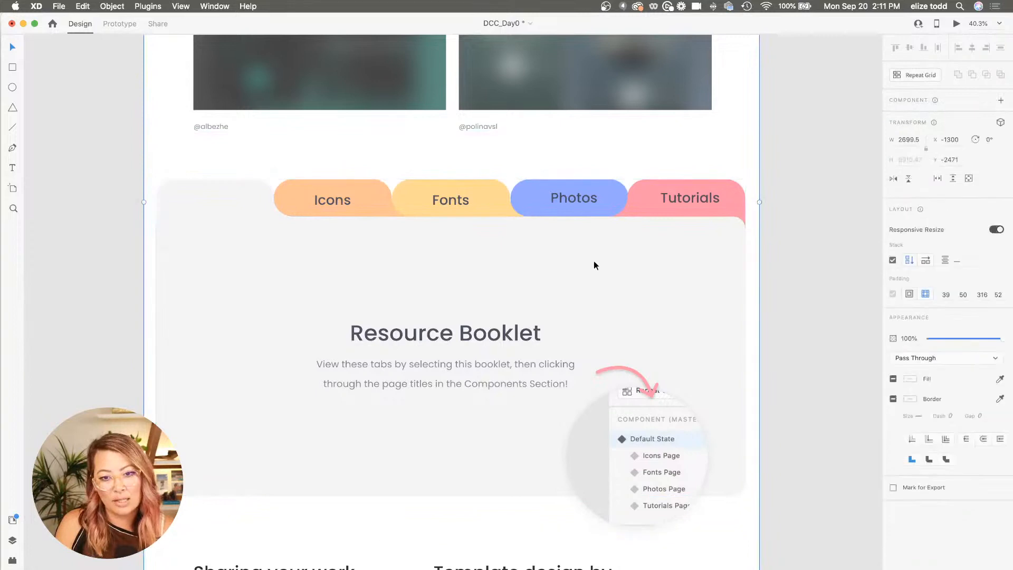
double_click(511, 255)
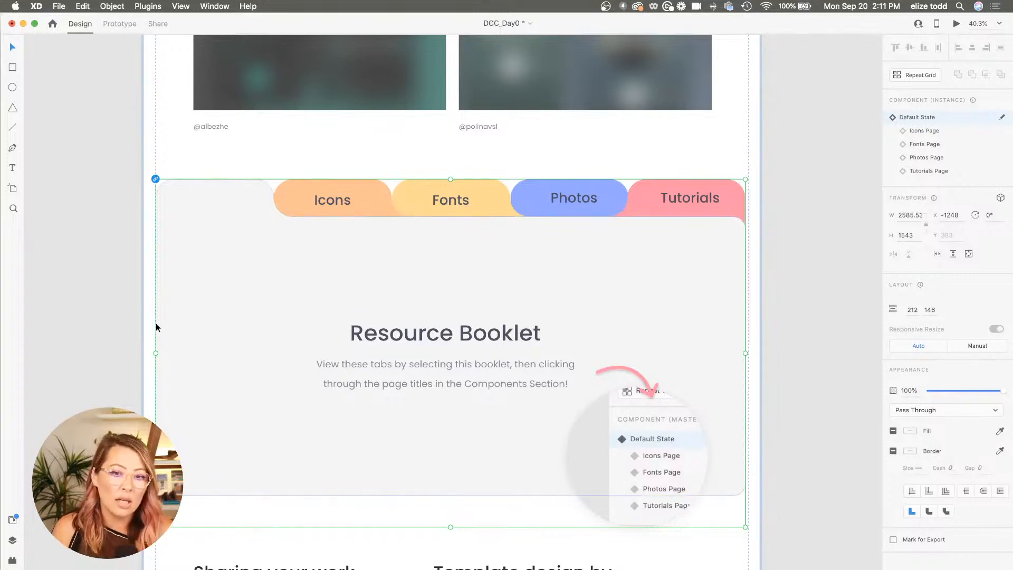
left_click(919, 132)
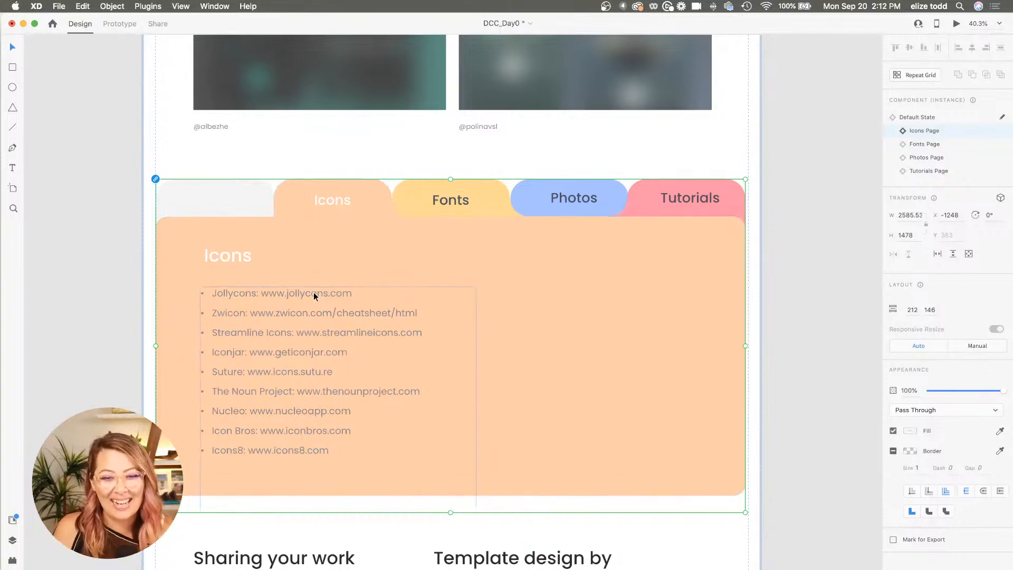
left_click(923, 144)
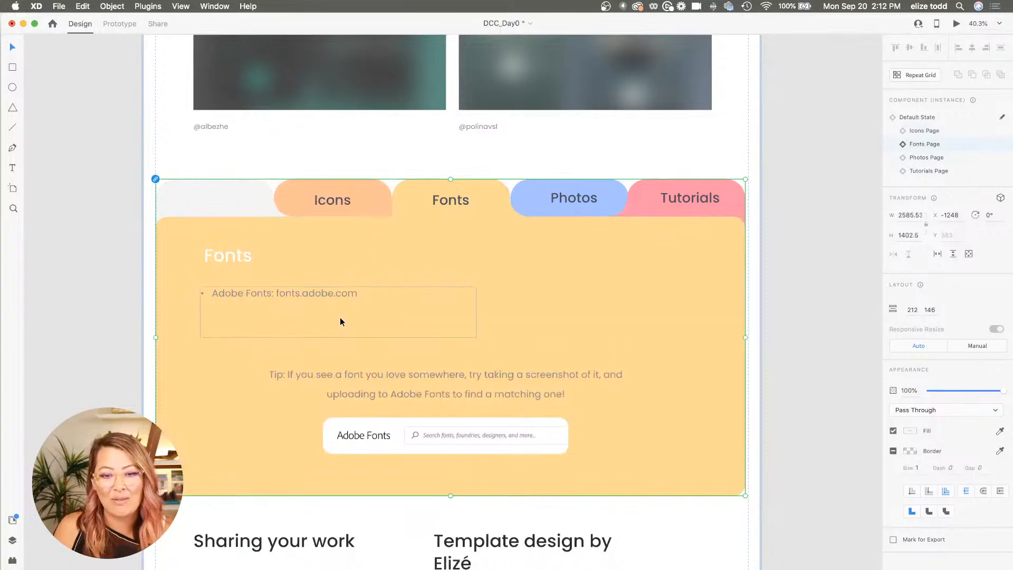
left_click(923, 159)
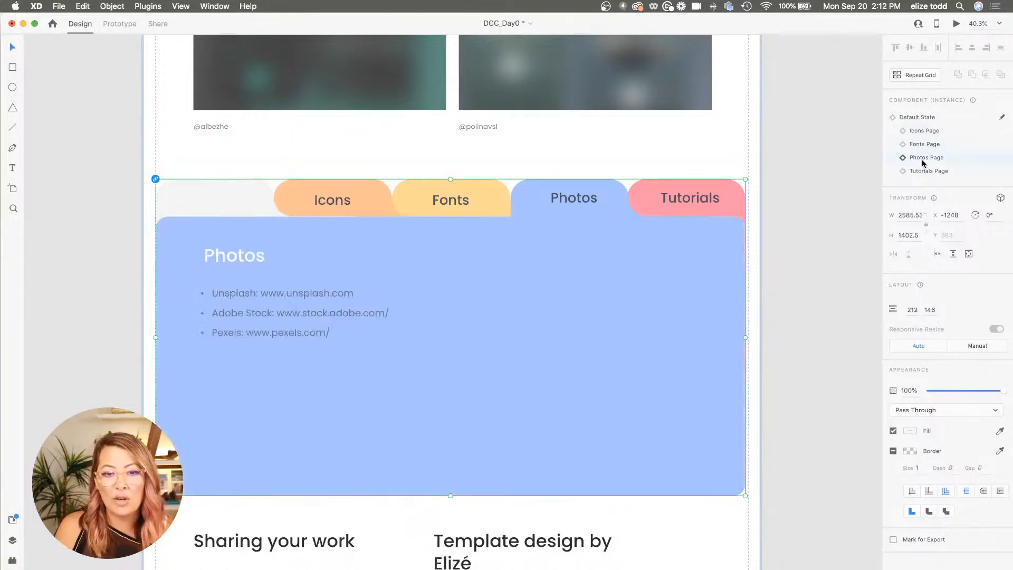
left_click(921, 171)
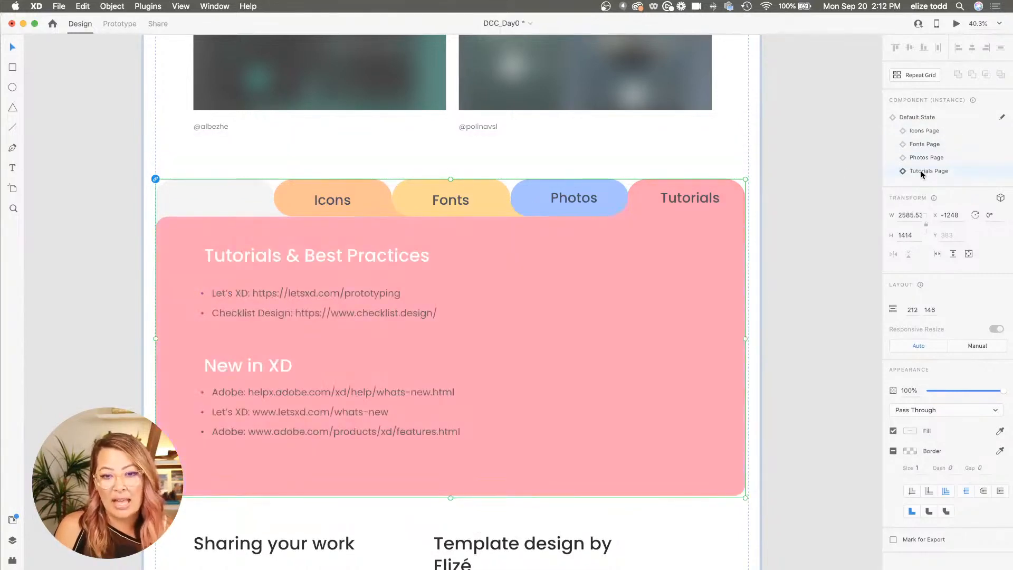
left_click(922, 118)
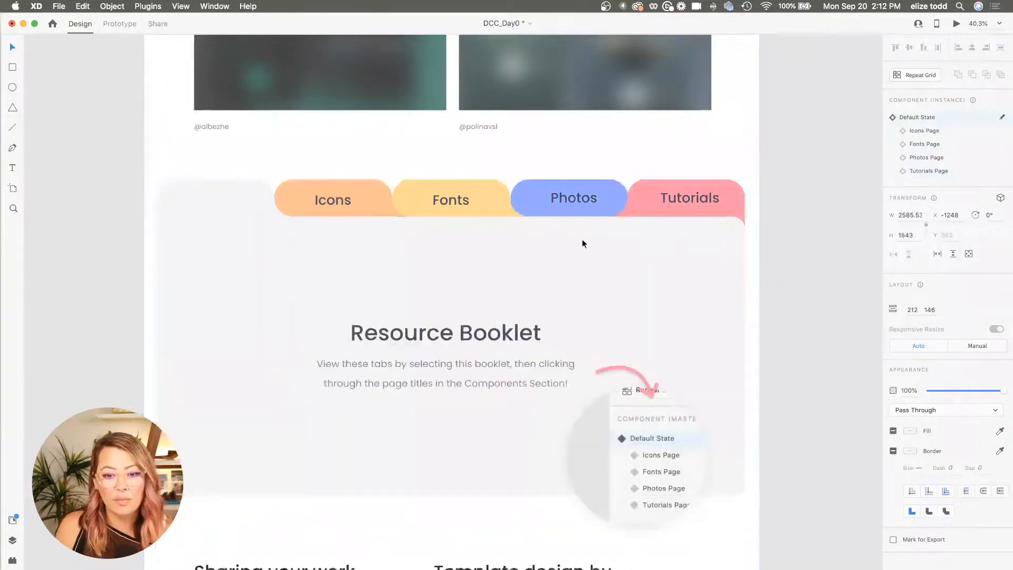
Add an iPhone 12, 12 Pro artboard beside the Practice heading
scroll(582, 239, "down", 3)
scroll(581, 239, "up", 1)
scroll(581, 239, "up", 15)
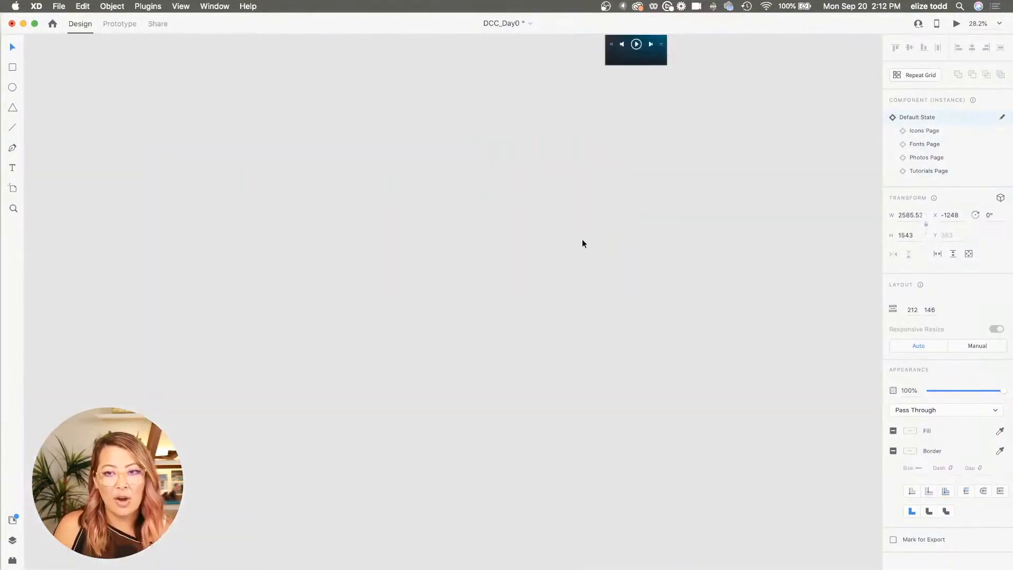
scroll(582, 243, "left", 10)
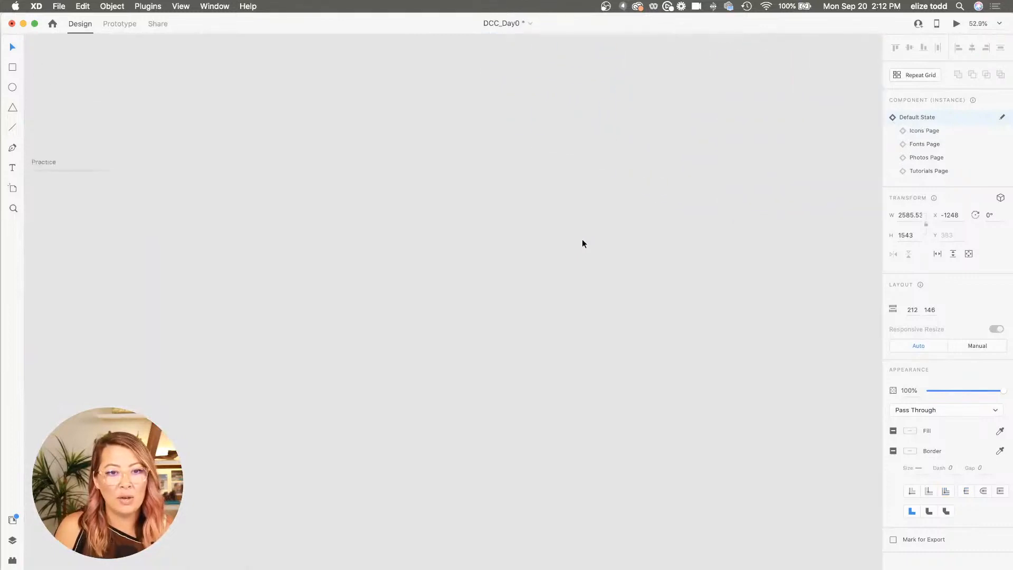
scroll(583, 244, "up", 2)
scroll(581, 239, "left", 3)
scroll(581, 239, "right", 3)
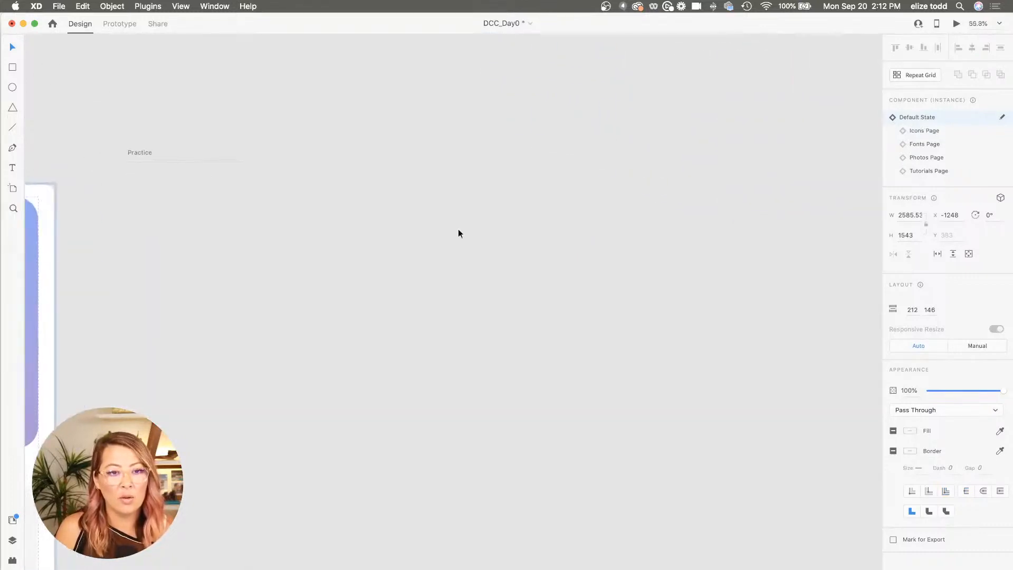
scroll(282, 227, "up", 3)
scroll(282, 228, "up", 2)
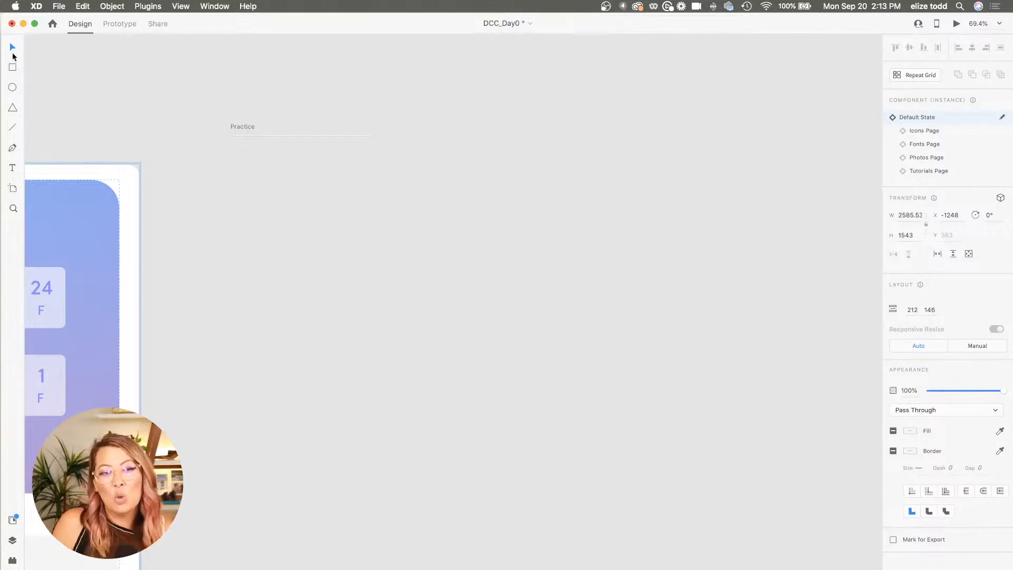
left_click(13, 189)
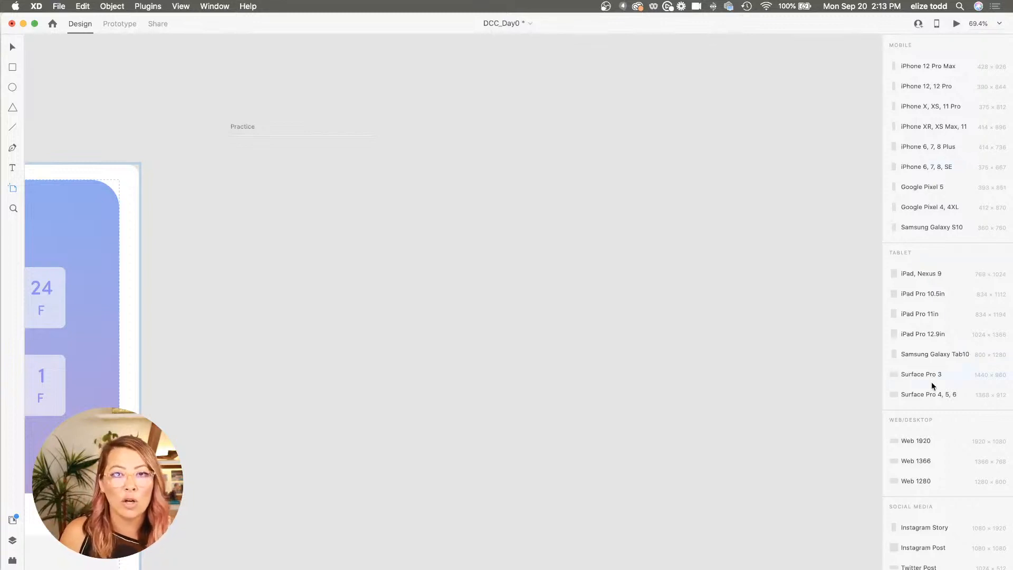
left_click(933, 85)
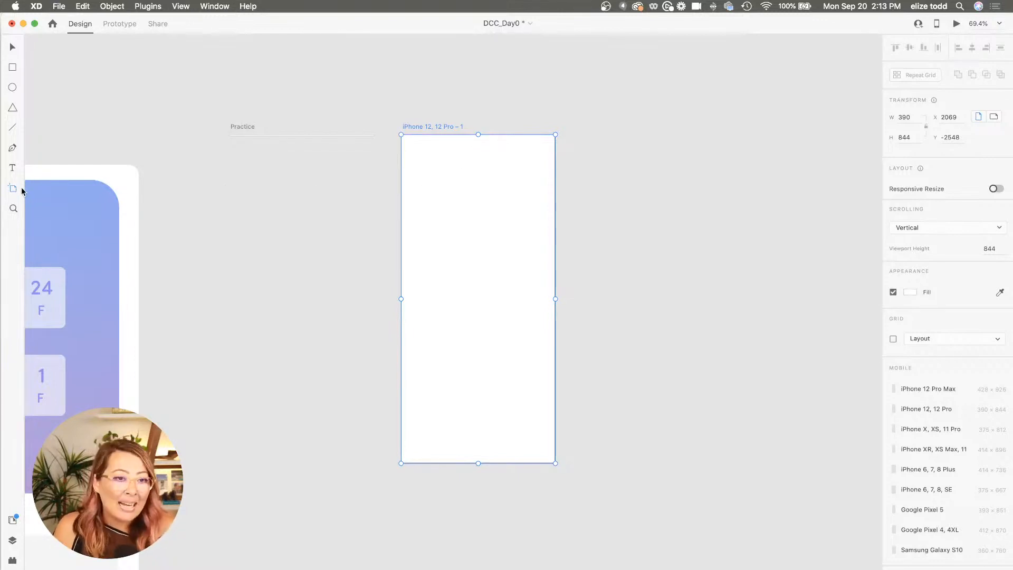
Move the new iPhone artboard directly beneath the Practice heading, aligned with its left edge, and deselect it
left_click(12, 47)
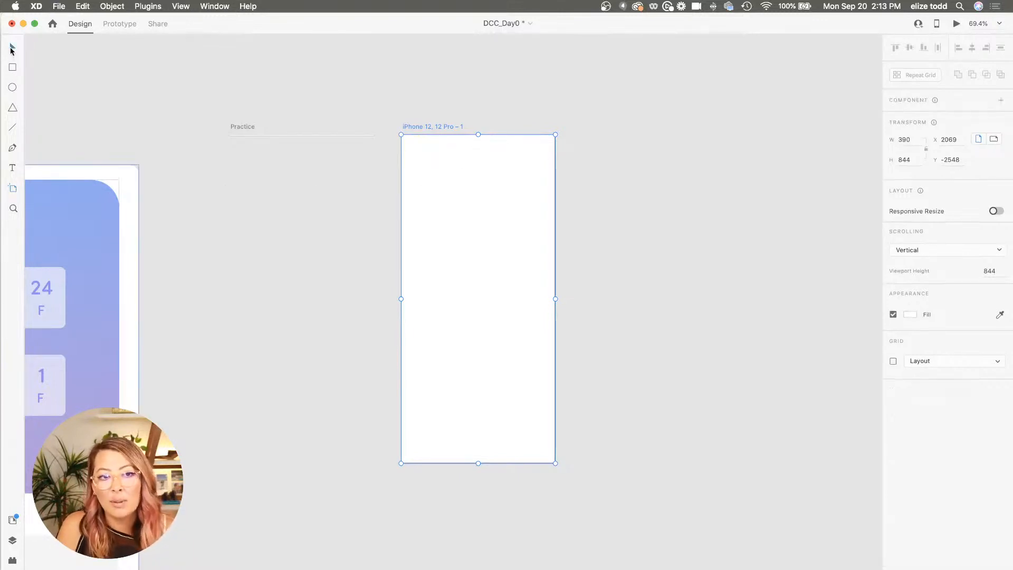
left_click_drag(433, 128, 259, 151)
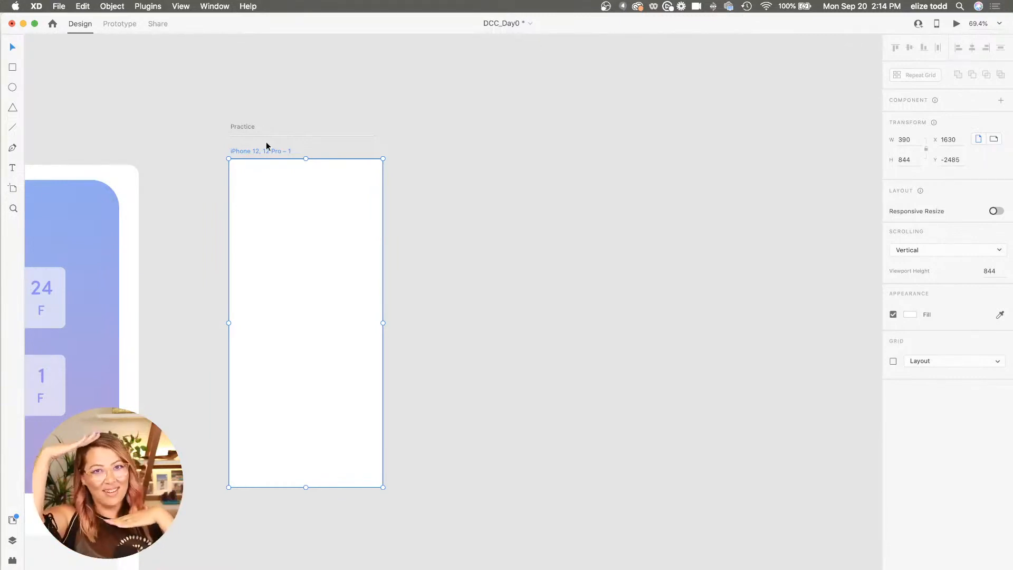
left_click(465, 155)
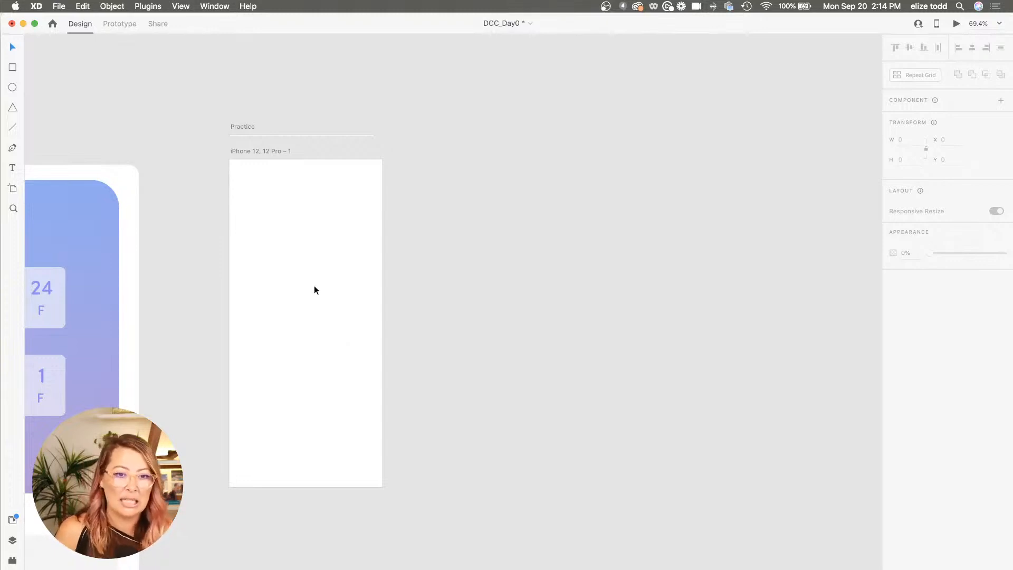
Add an area text about 344 wide near the top of the iPhone artboard reading "Find restaurants near you"
scroll(257, 191, "up", 5)
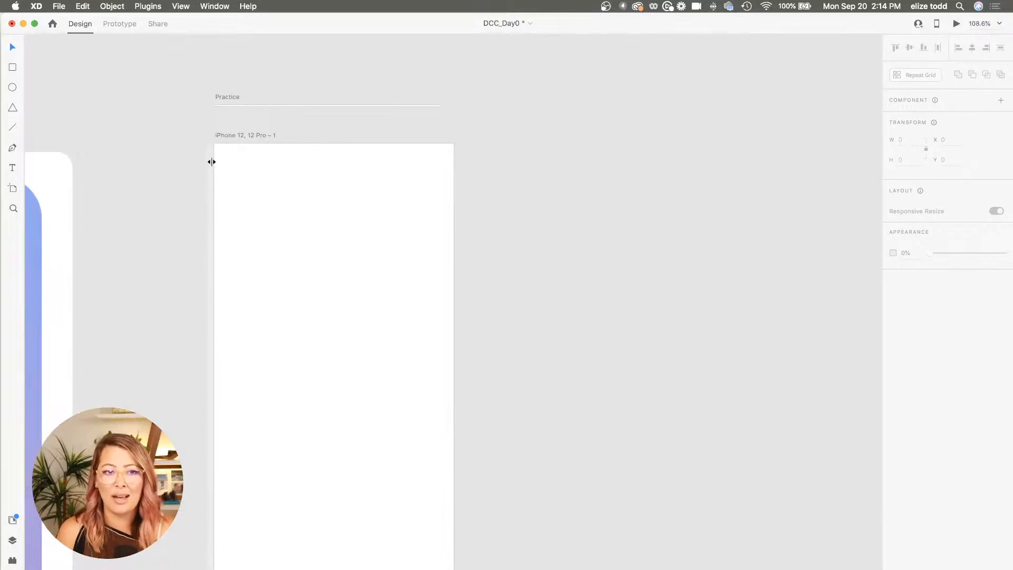
left_click(13, 169)
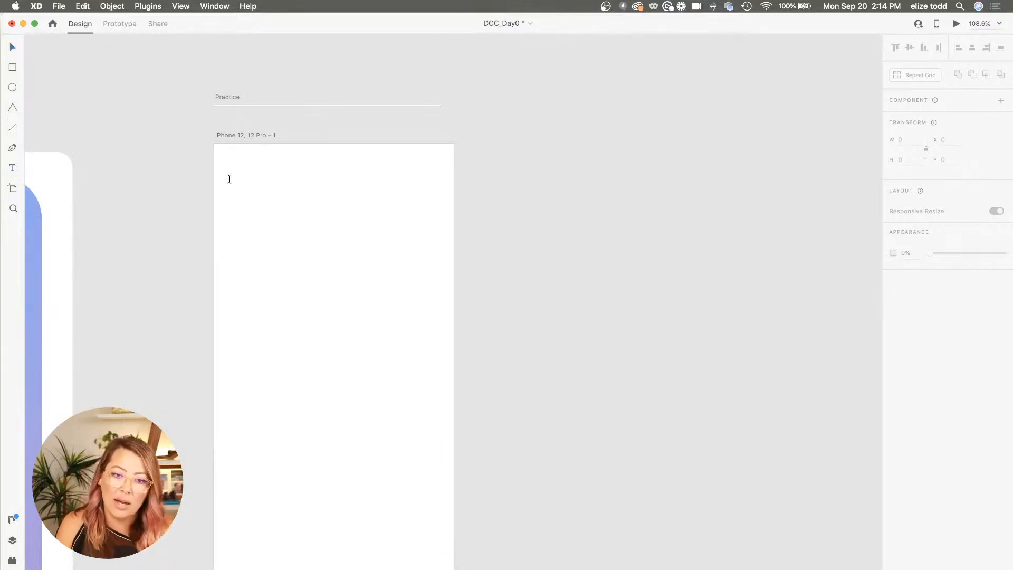
left_click_drag(227, 174, 438, 261)
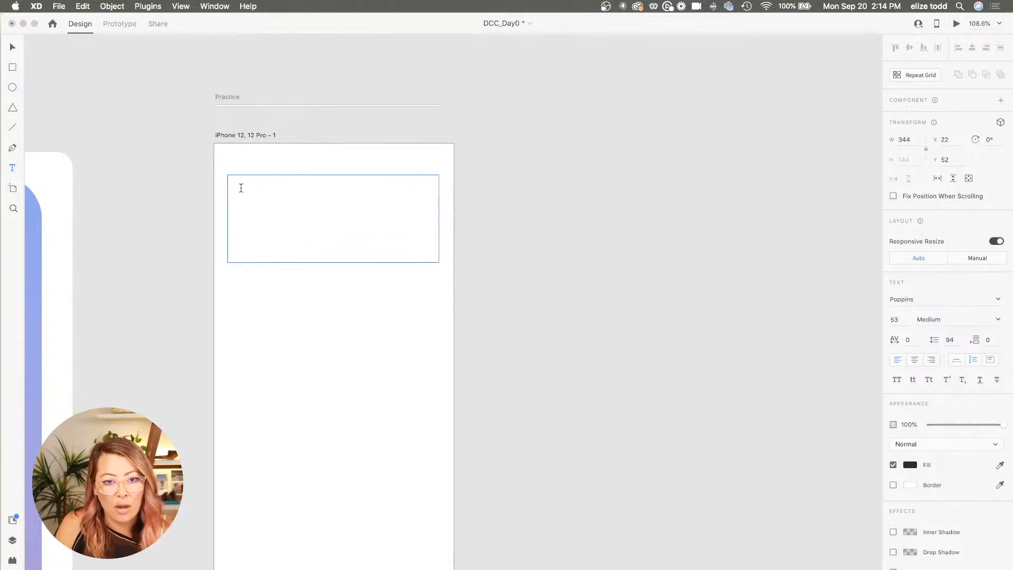
type("Find")
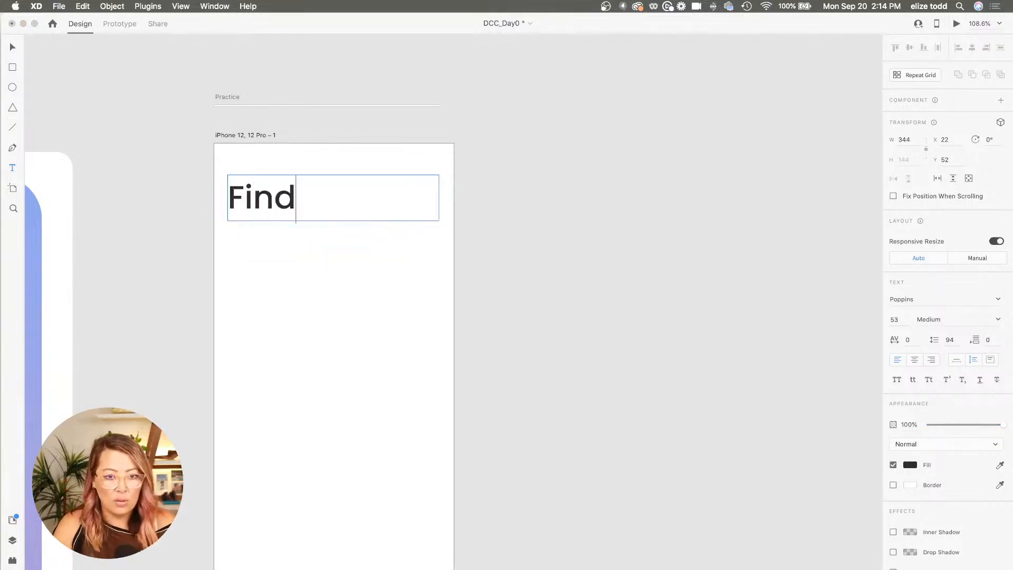
type(" re")
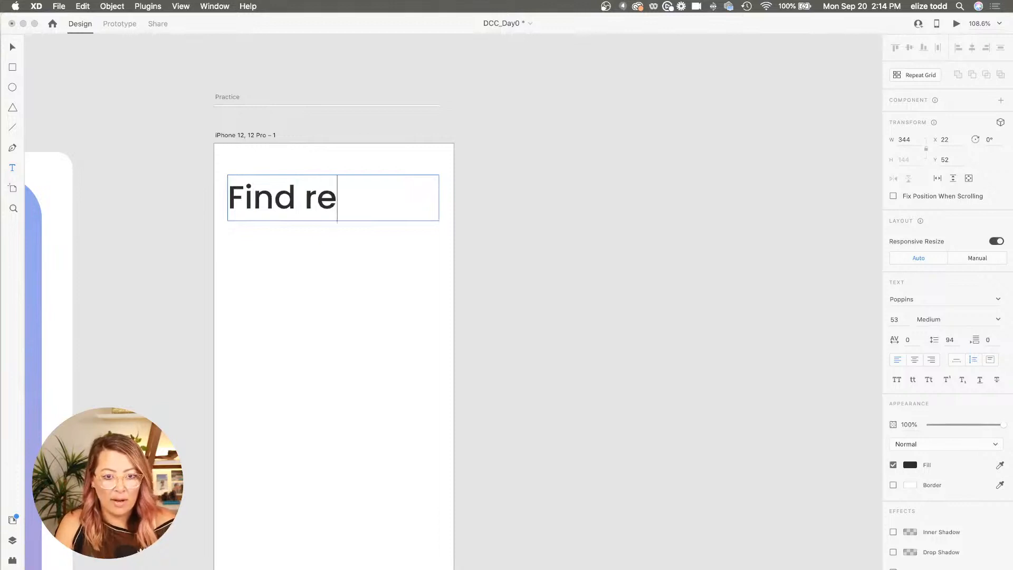
type("staurants ")
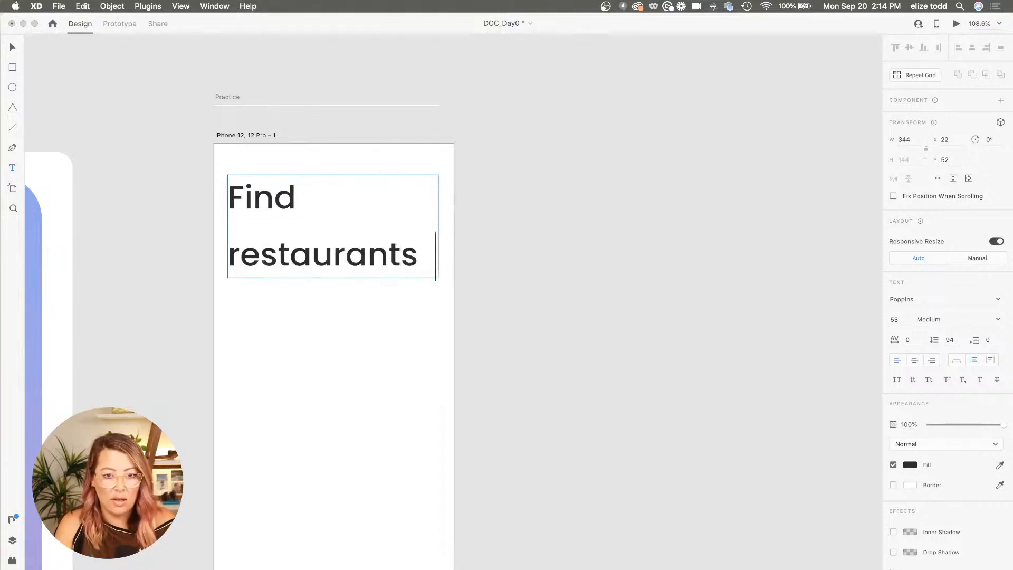
type("near you")
key("Escape")
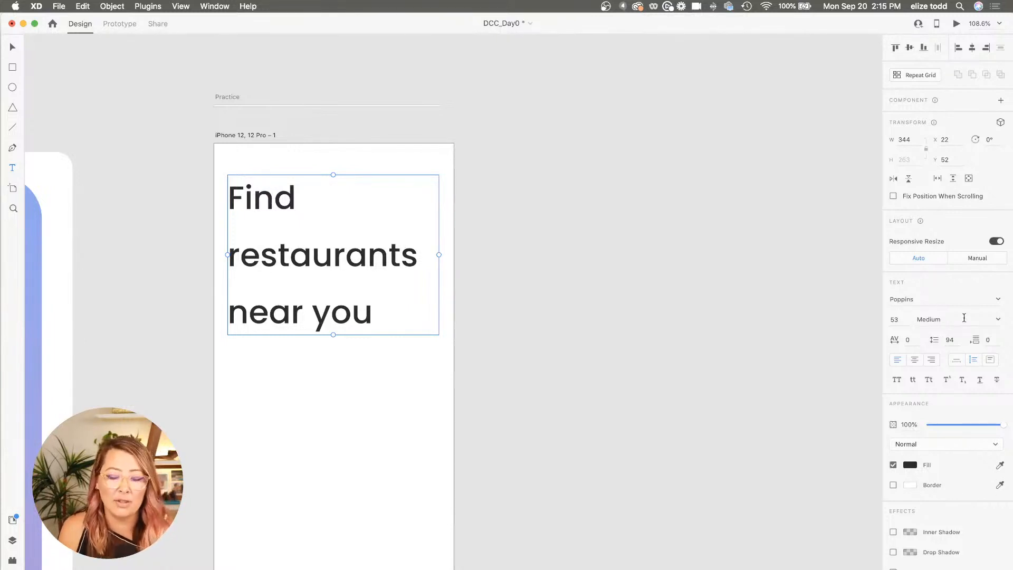
Try the Noto Sans Kannada font on the restaurant text and undo the font change
left_click(997, 299)
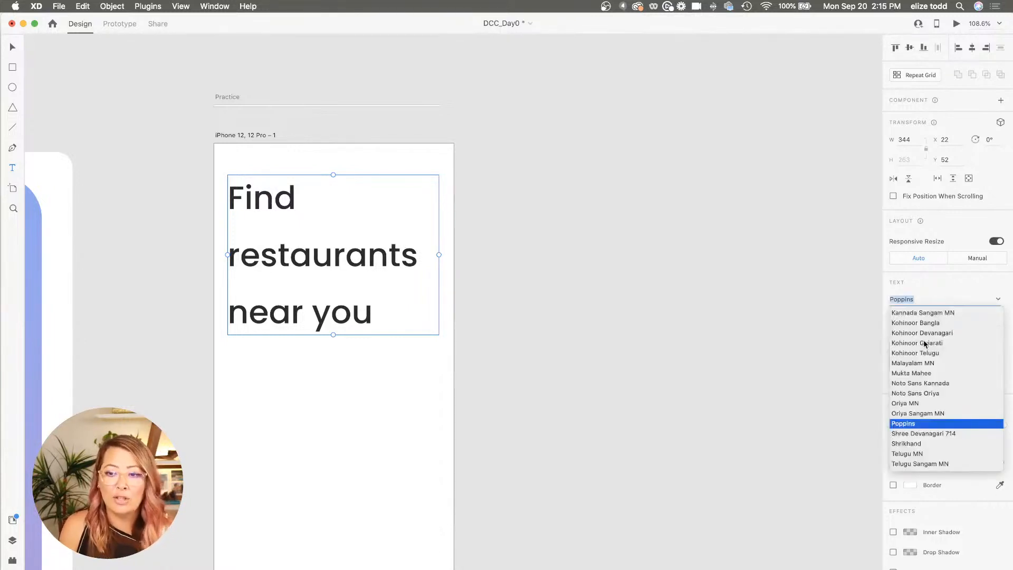
left_click(915, 382)
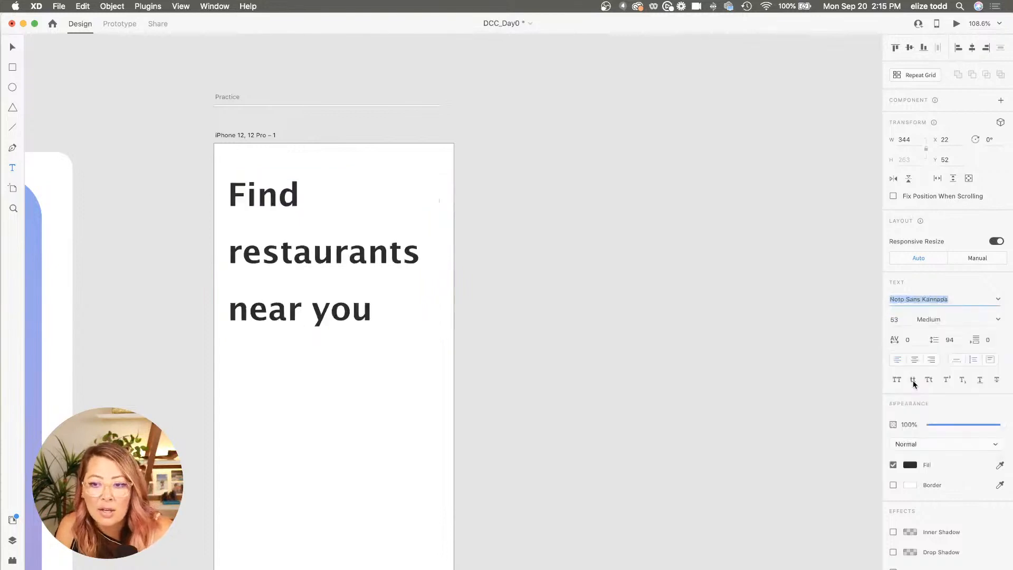
left_click(967, 289)
key("super+z")
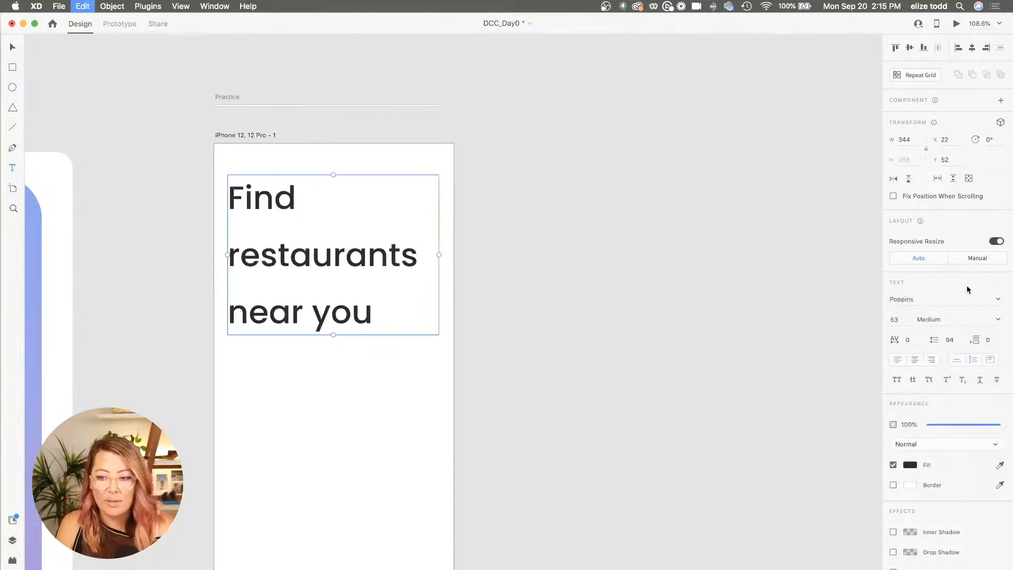
View the text's font weight options, font size setting and fill colour picker without changing them
left_click(1002, 319)
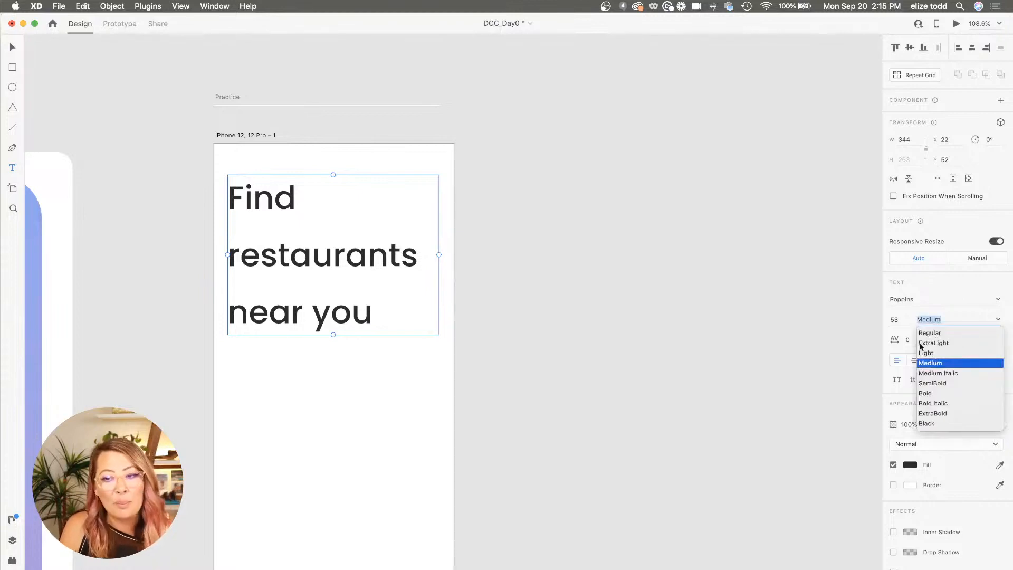
left_click(902, 318)
left_click(902, 319)
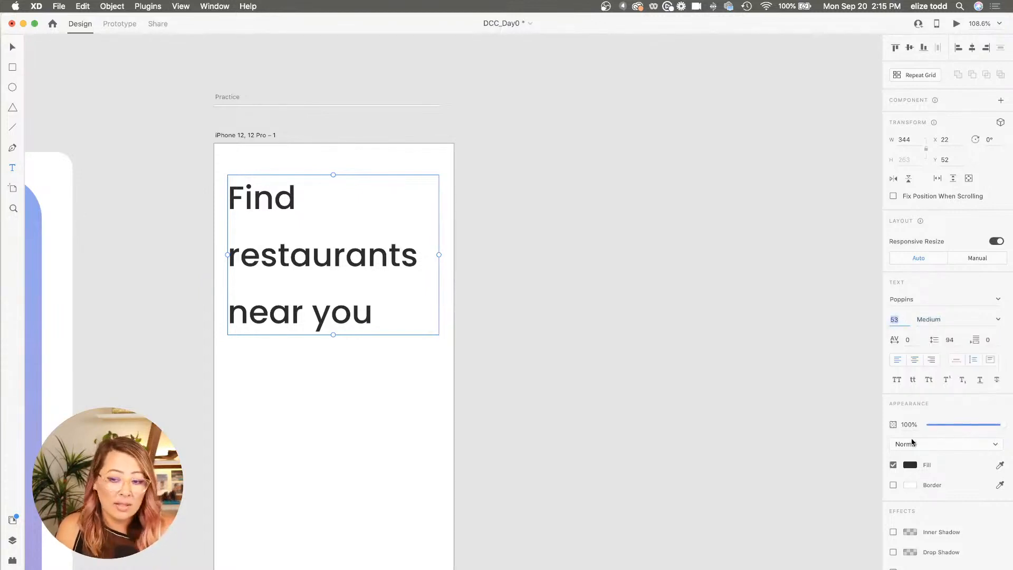
left_click(906, 465)
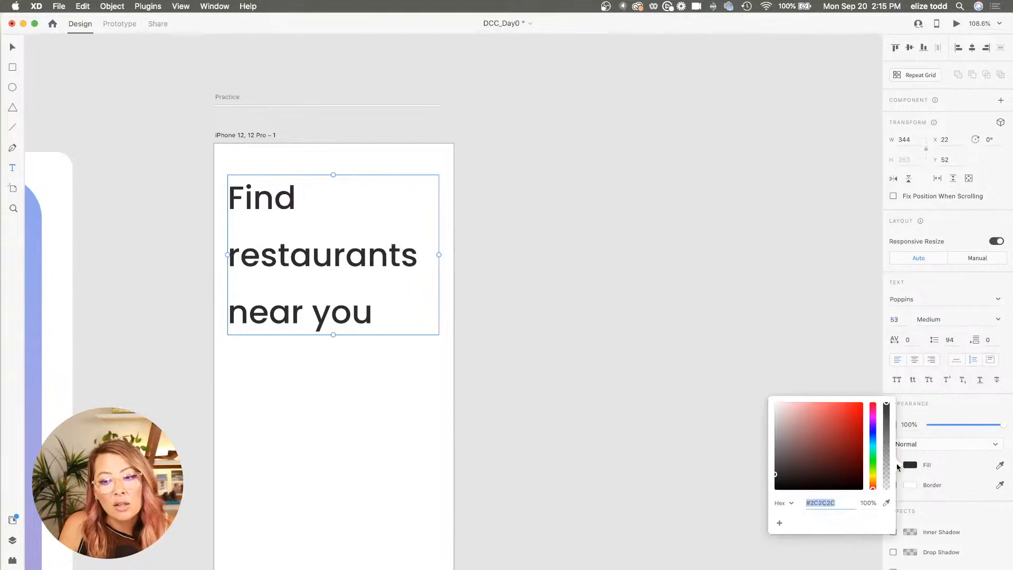
left_click(938, 287)
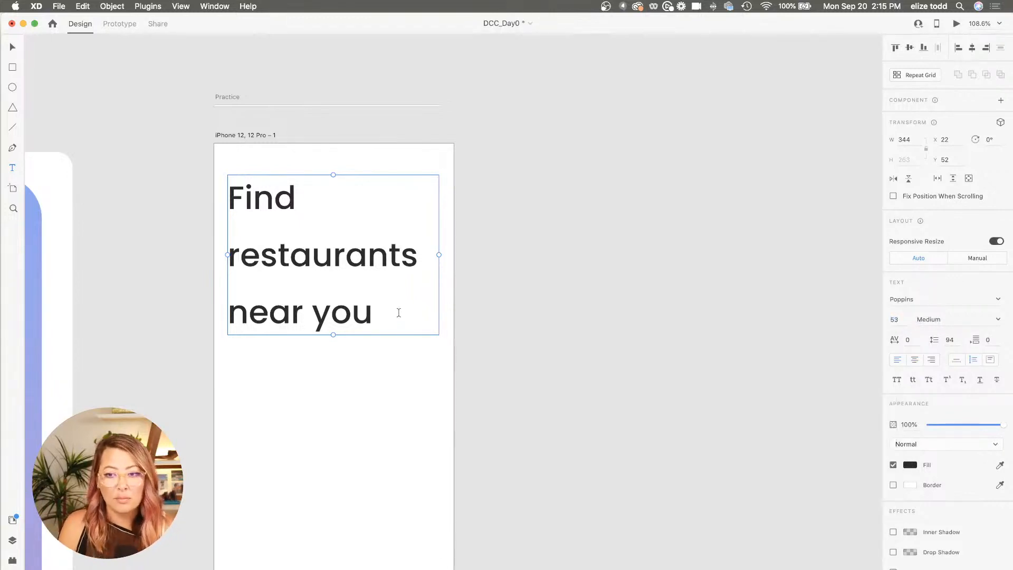
Set the "Find restaurants near you" text to font size 24 and weight Black
left_click(902, 318)
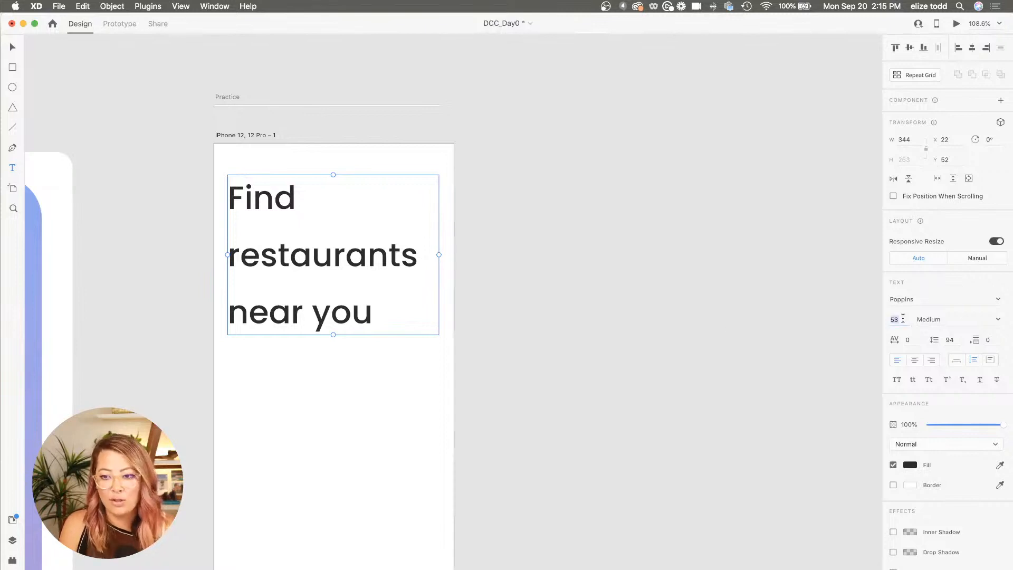
type("2")
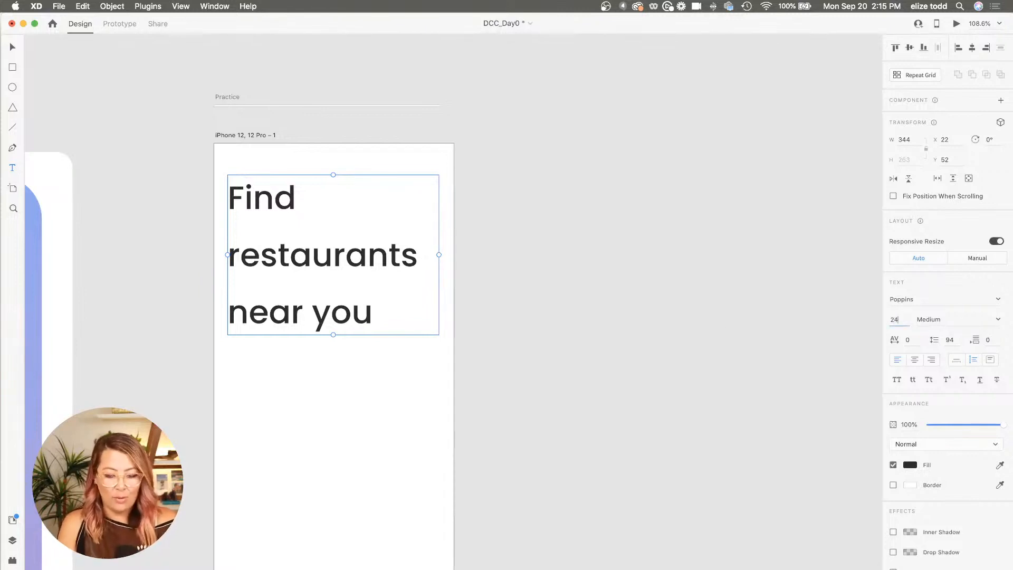
type("4")
key("Return")
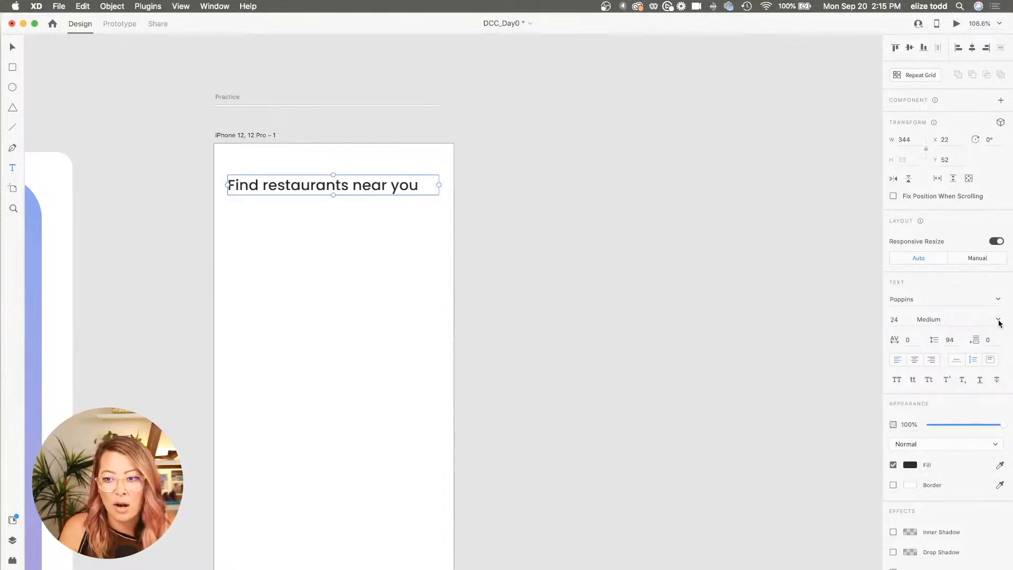
left_click(998, 320)
left_click(954, 425)
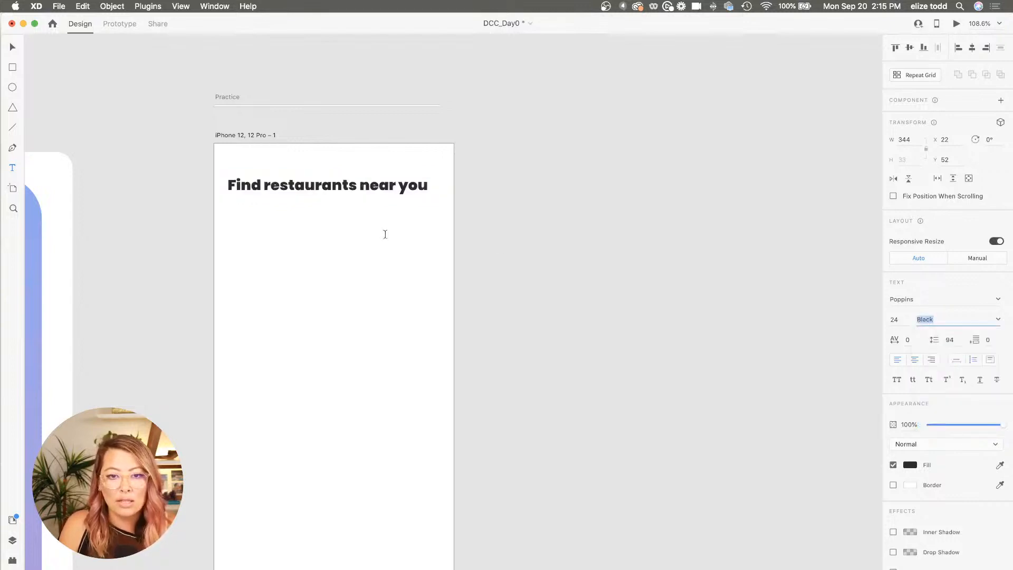
Move the heading text slightly down and to the left, to about X 18, Y 65 on the artboard
key("super+2")
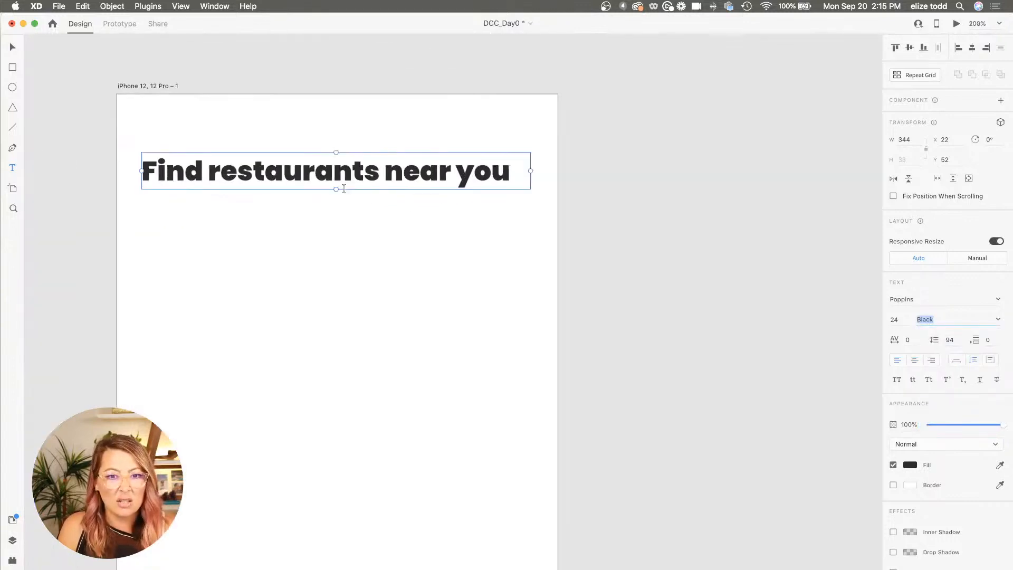
type("v")
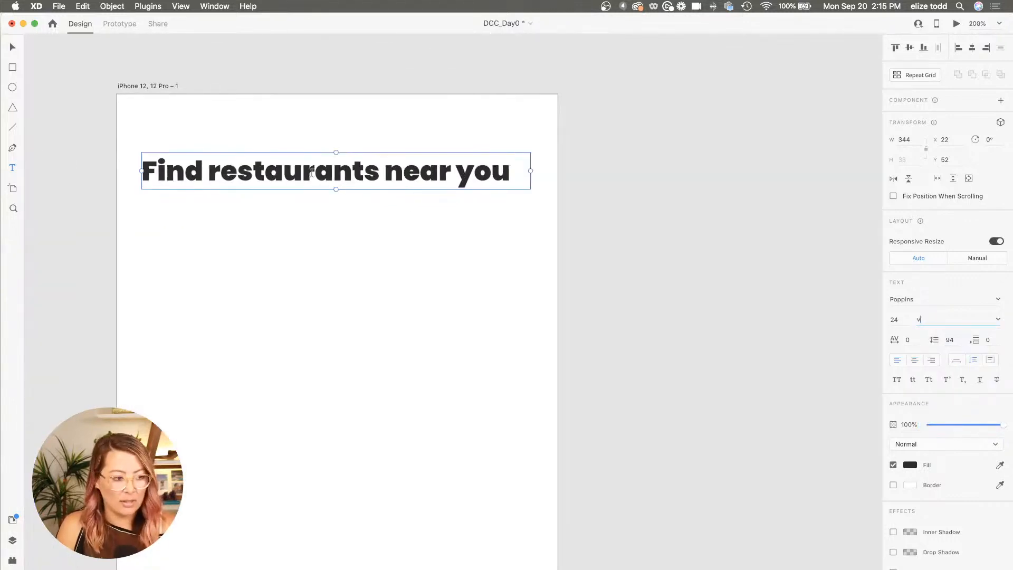
left_click(12, 49)
left_click_drag(280, 170, 275, 184)
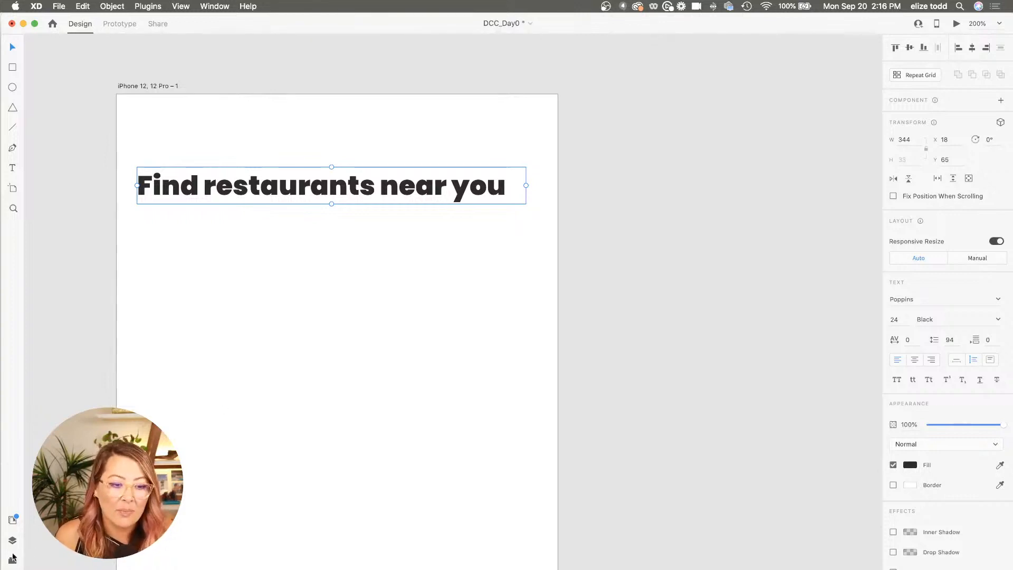
Save the heading's formatting as a character style in the document assets, name it H1, and deselect the heading
left_click(13, 520)
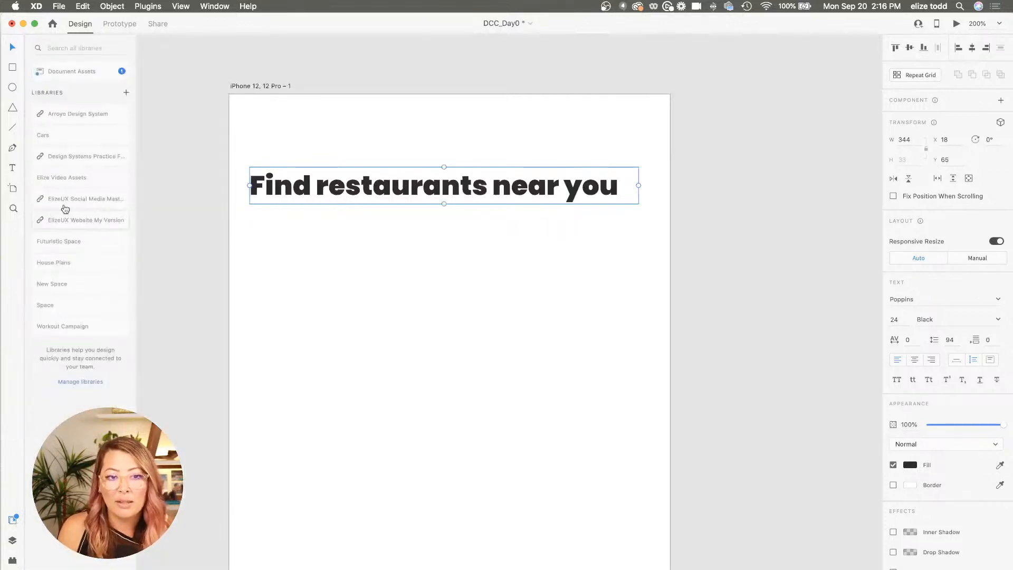
left_click(76, 79)
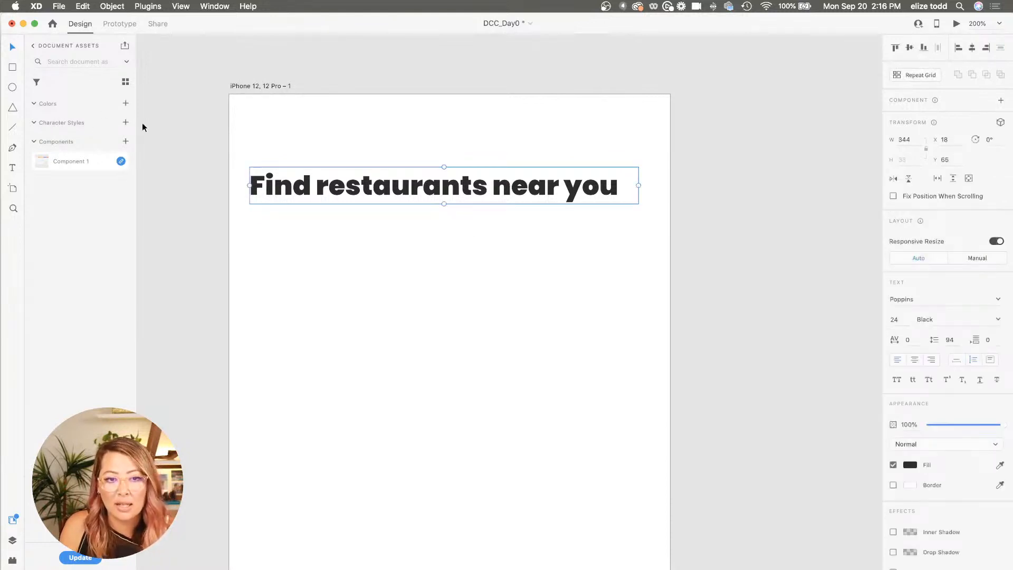
left_click(125, 123)
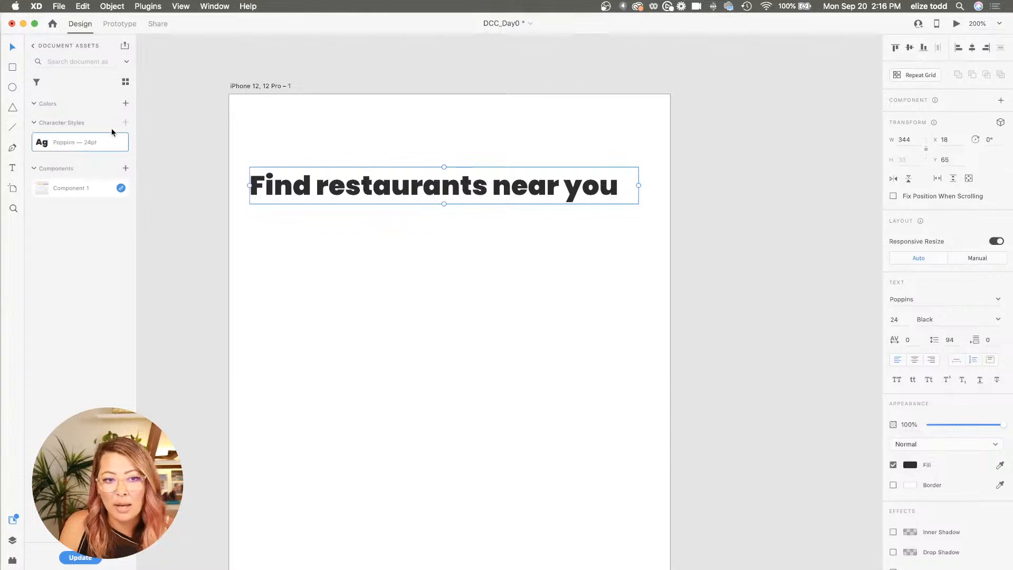
double_click(75, 142)
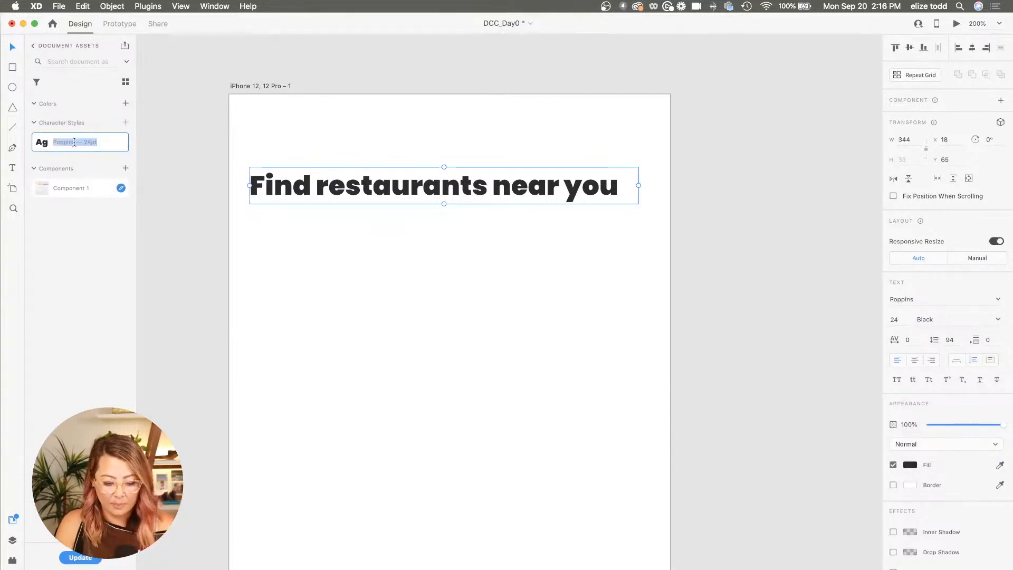
type("H1")
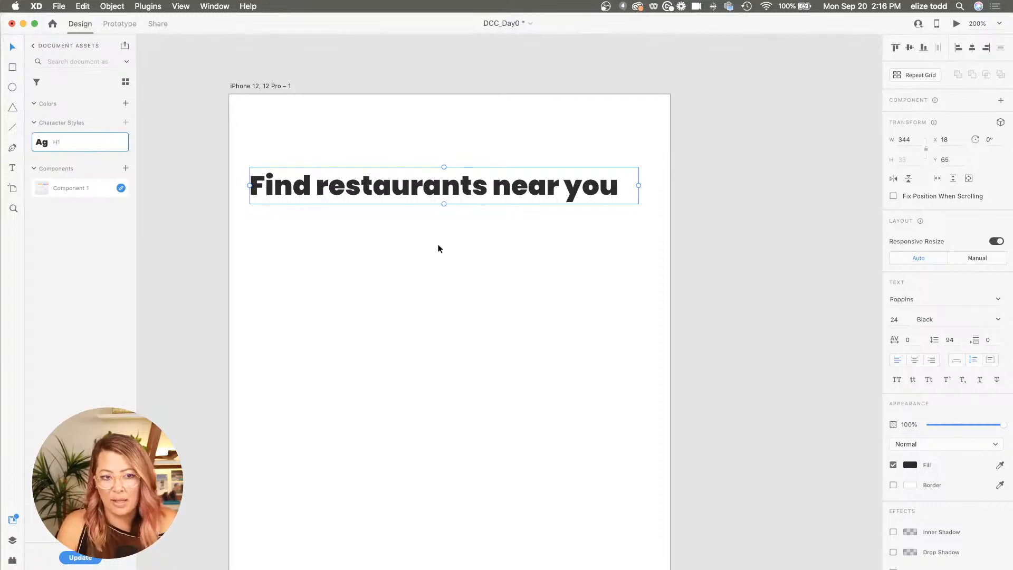
left_click(473, 274)
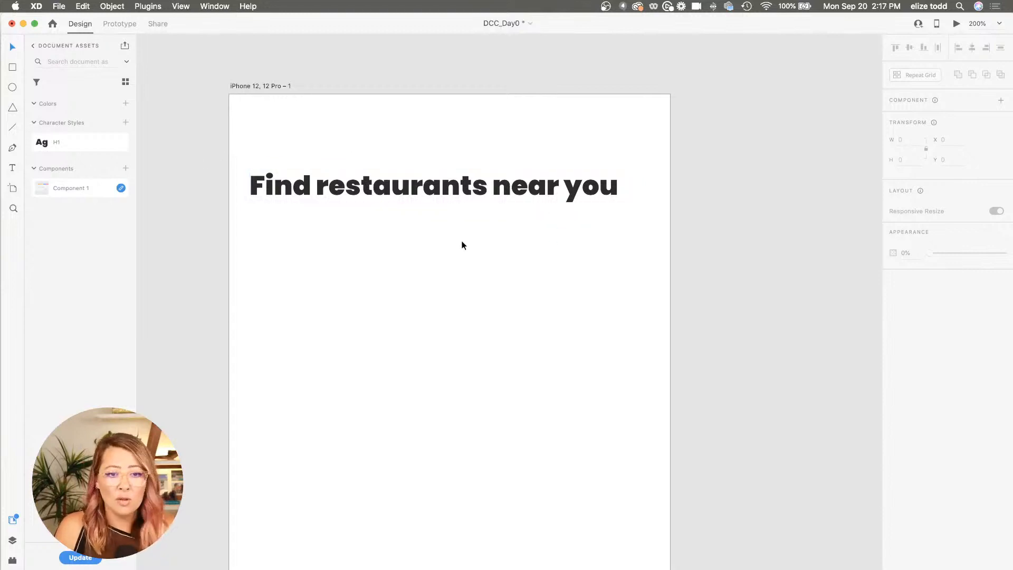
Draw a rectangle about 311 by 211 beneath the heading and shift it slightly down and to the right
scroll(407, 256, "down", 3)
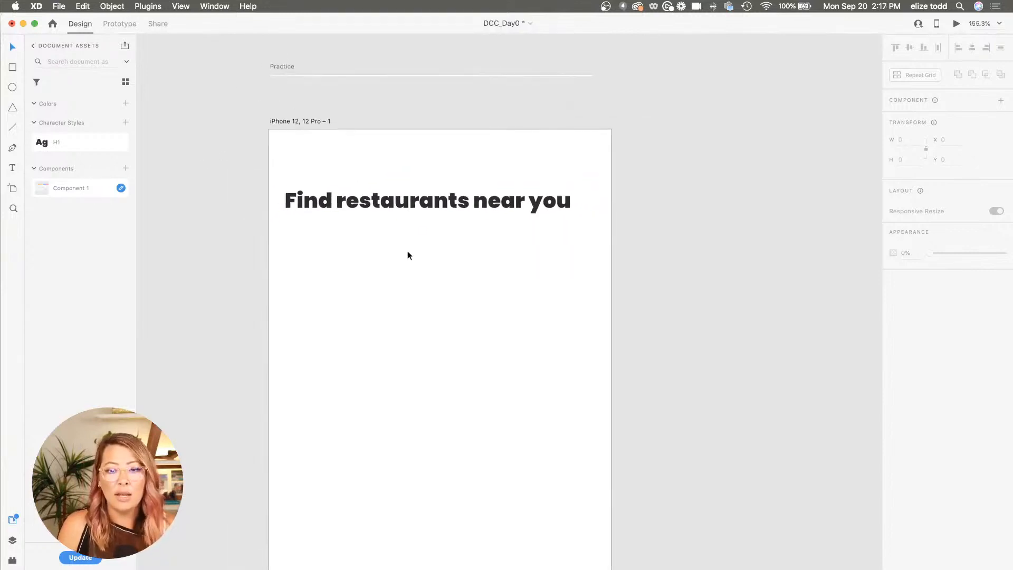
scroll(407, 256, "down", 2)
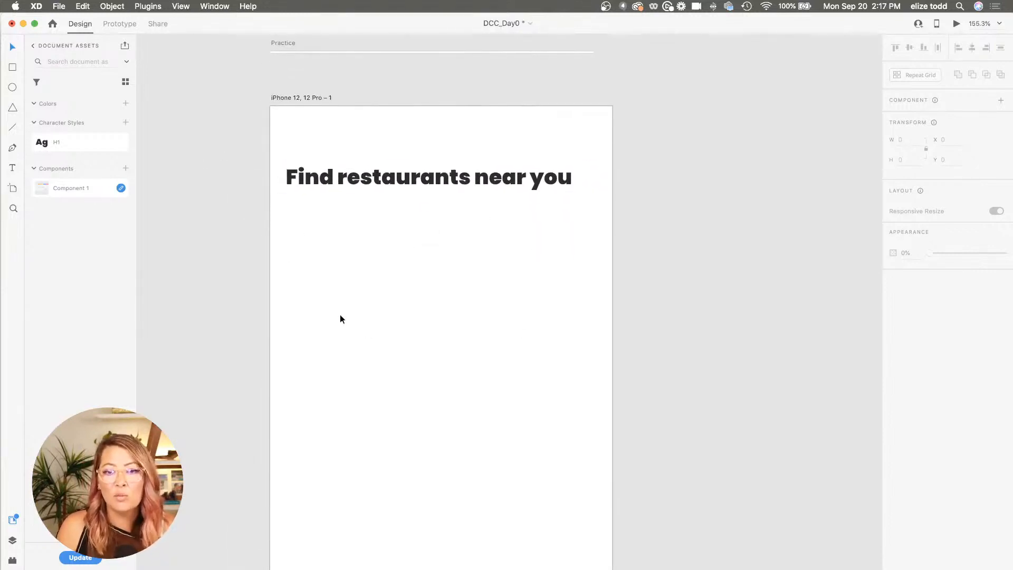
key("r")
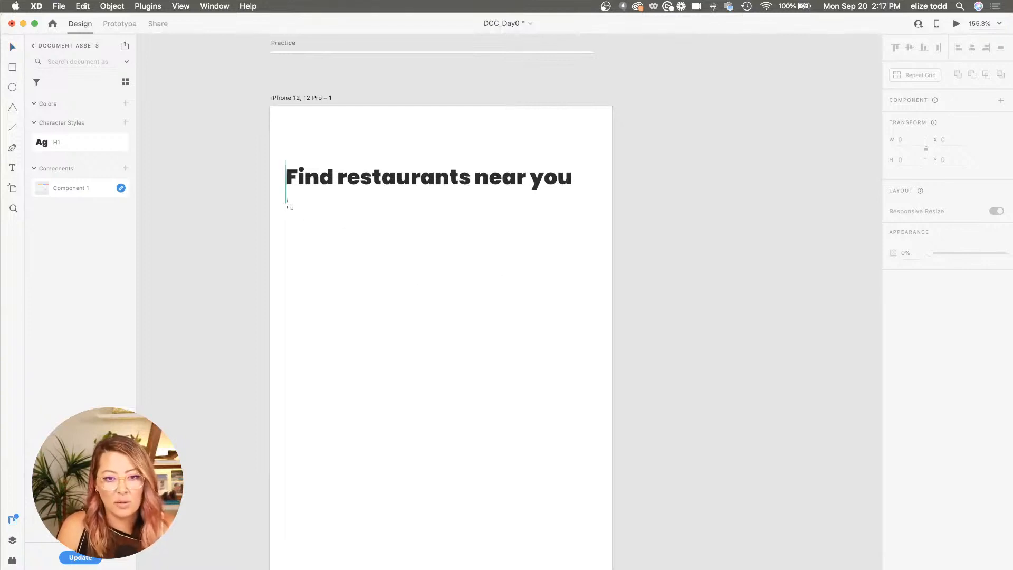
mouse_move(286, 205)
left_mouse_down()
mouse_move(572, 426)
mouse_move(559, 387)
left_mouse_up()
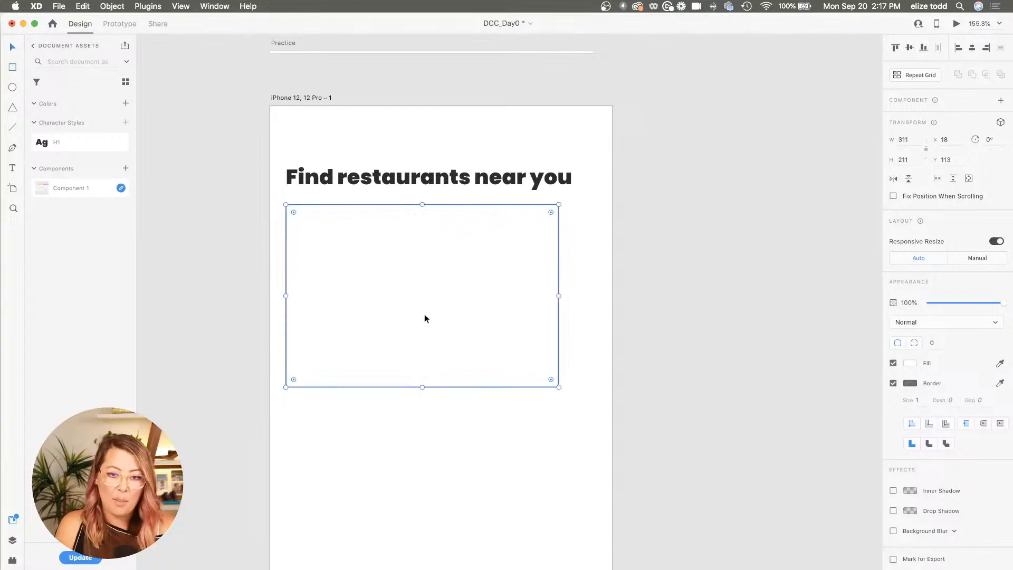
left_click_drag(424, 314, 435, 317)
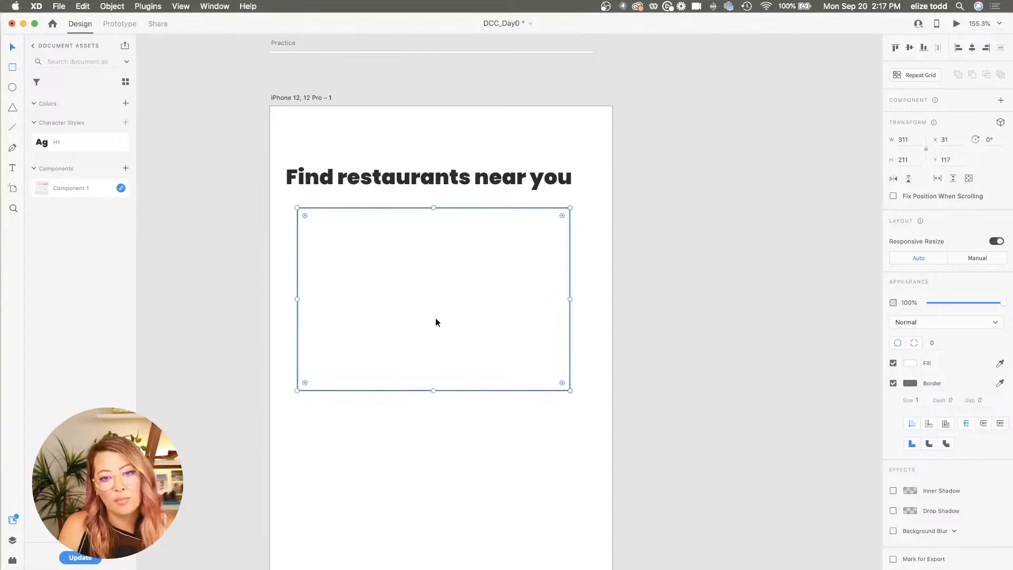
left_click(363, 471)
scroll(363, 471, "up", 2)
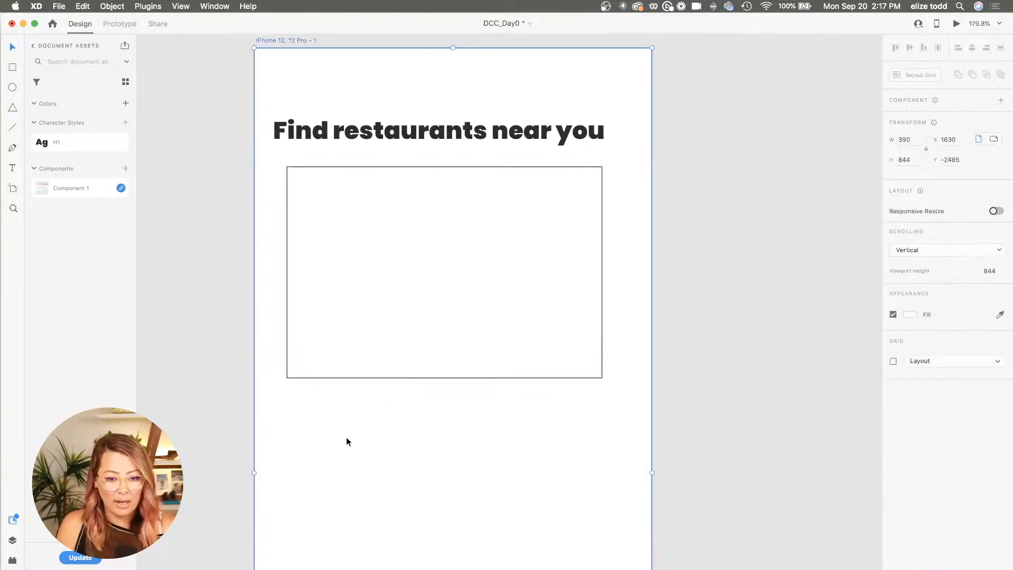
Undo the rectangle's move and its creation
left_click(334, 297)
key("super+z")
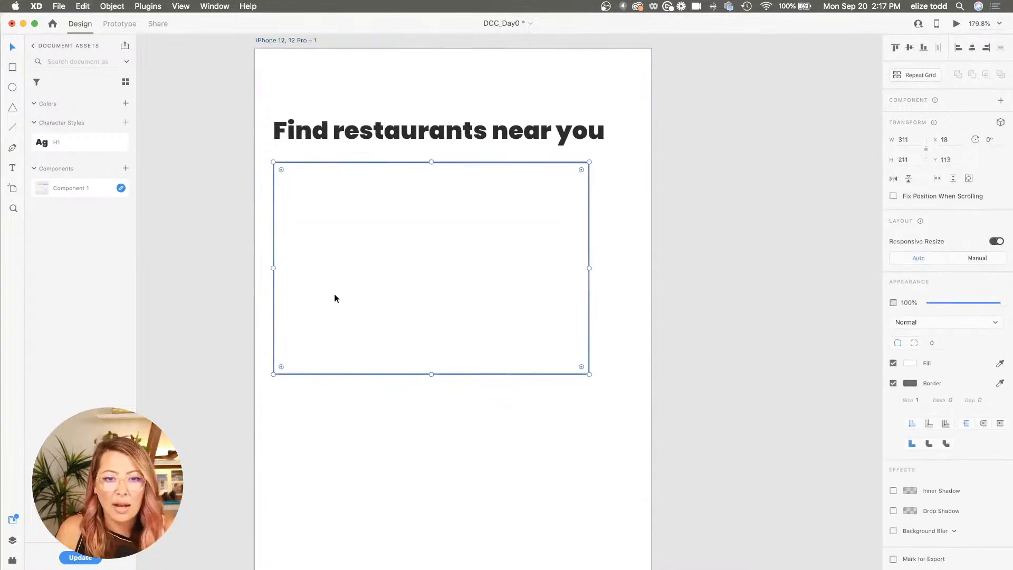
key("super+z")
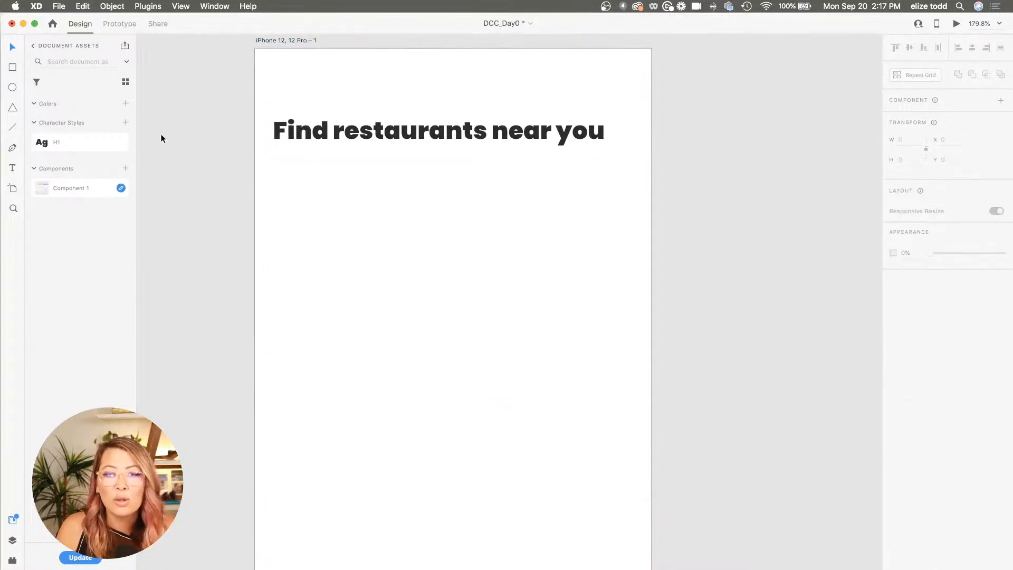
Draw a rectangle about 294 by 183 beneath the heading and move it slightly up to about Y 121
left_click(13, 69)
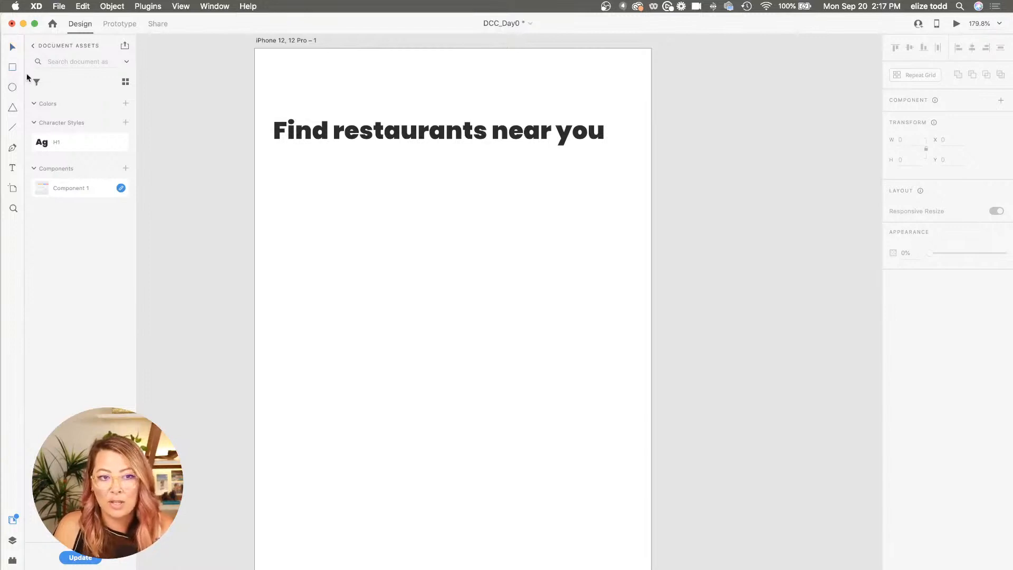
mouse_move(296, 181)
left_mouse_down()
mouse_move(454, 310)
mouse_move(594, 365)
left_mouse_up()
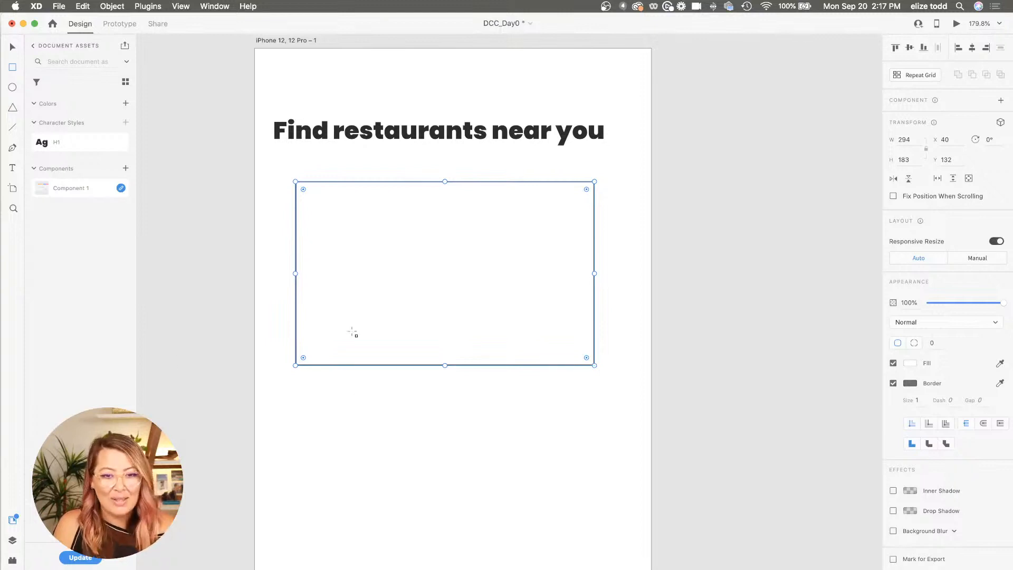
key("Escape")
mouse_move(380, 313)
left_mouse_down()
mouse_move(380, 285)
mouse_move(380, 302)
left_mouse_up()
Add the text "Restaurant Hankies!" just below the rectangle
key("t")
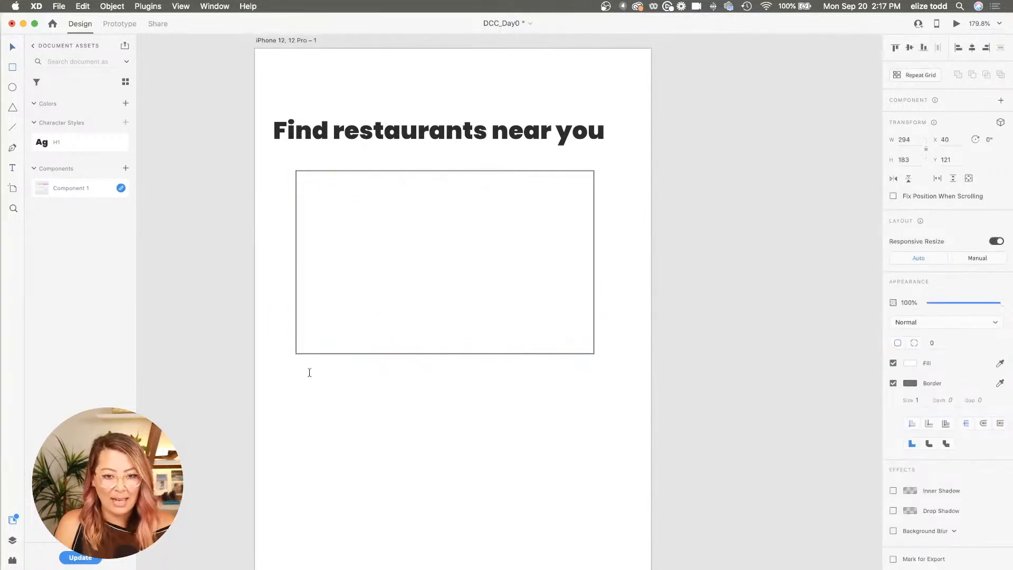
left_click(310, 378)
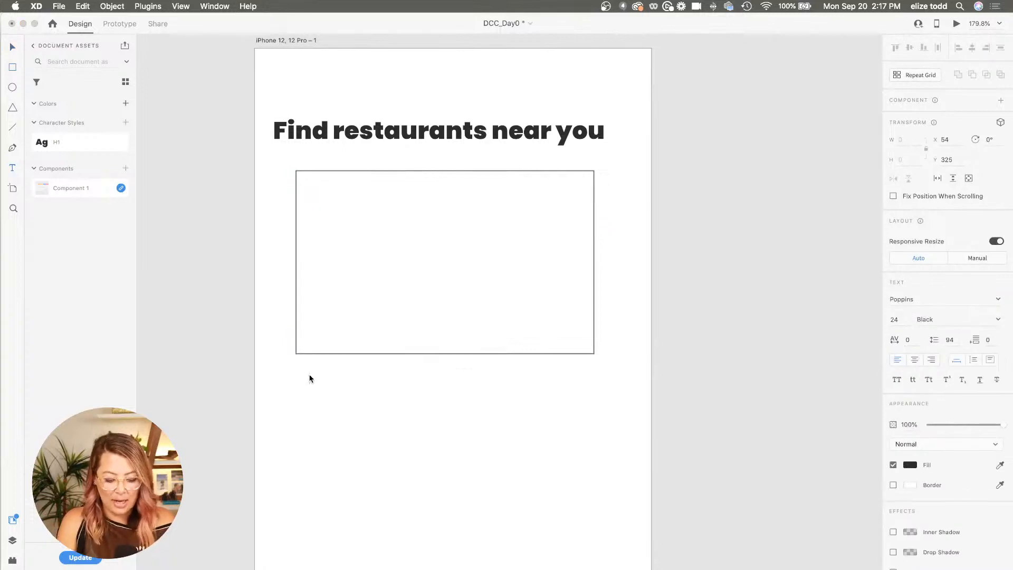
type("Restaurant")
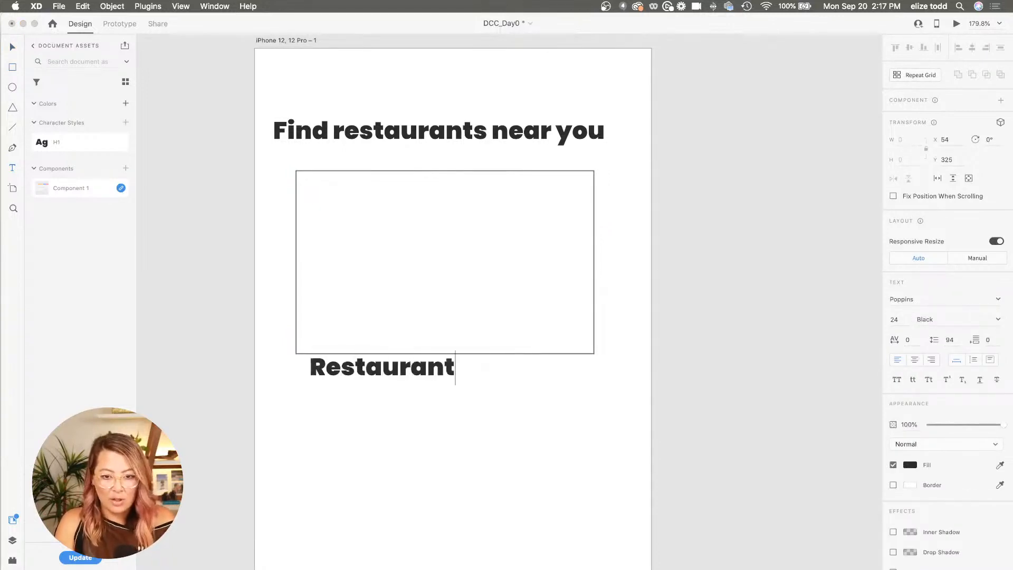
type(" Hanku")
key("BackSpace")
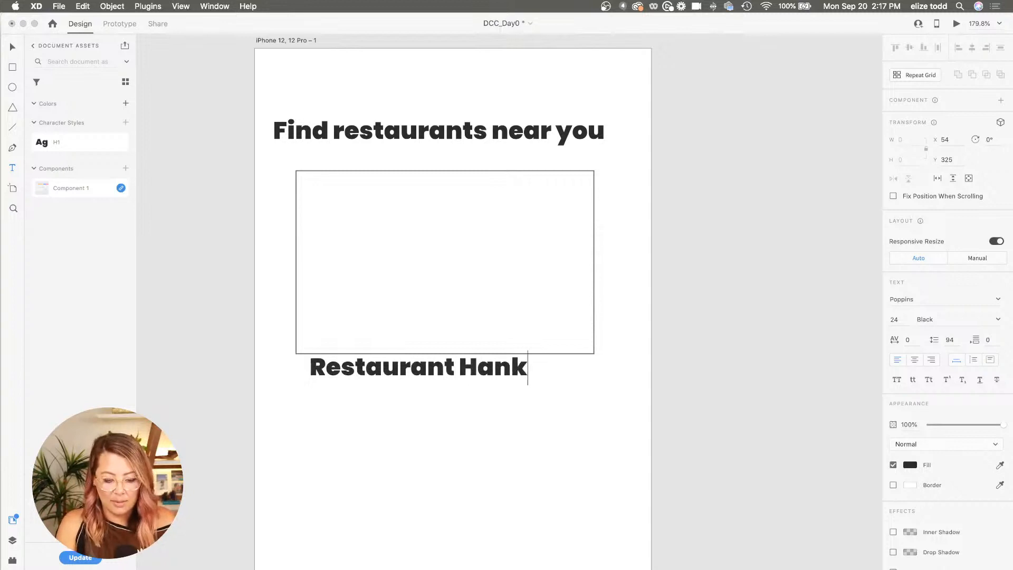
type("ies!")
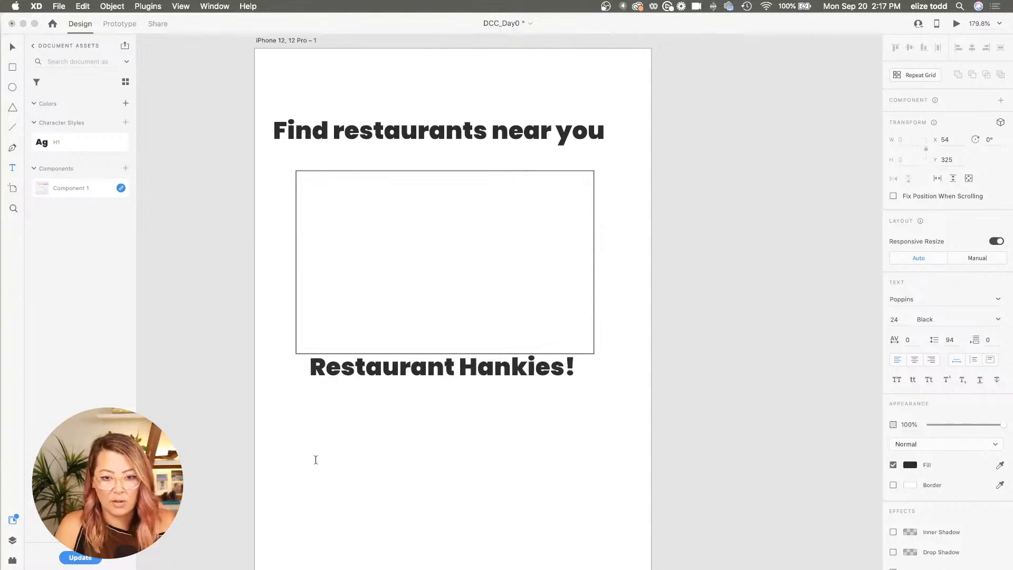
key("Escape")
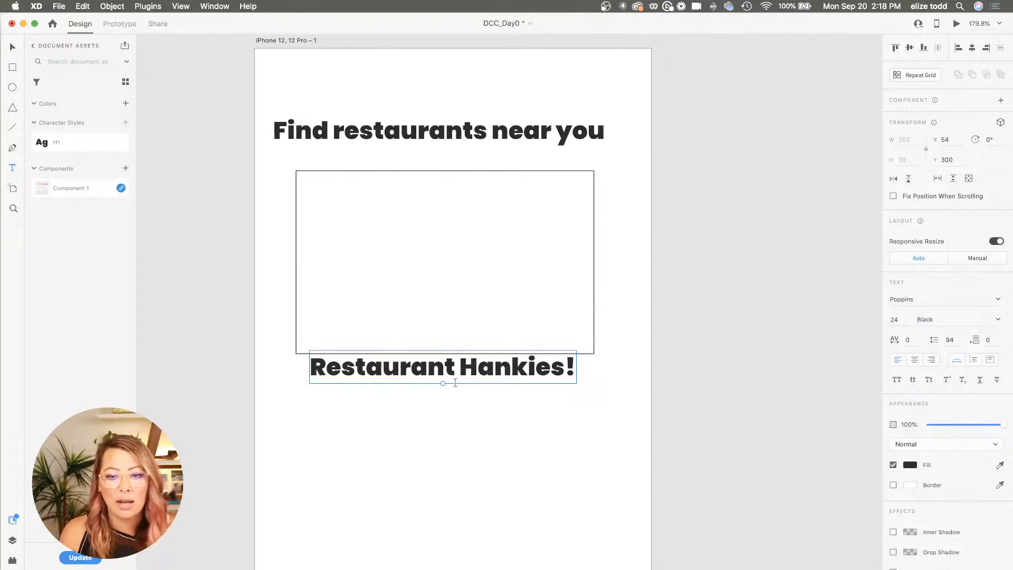
Format the restaurant name at size 15 in Medium weight and align it with the rectangle's left edge
left_click(898, 324)
type("15")
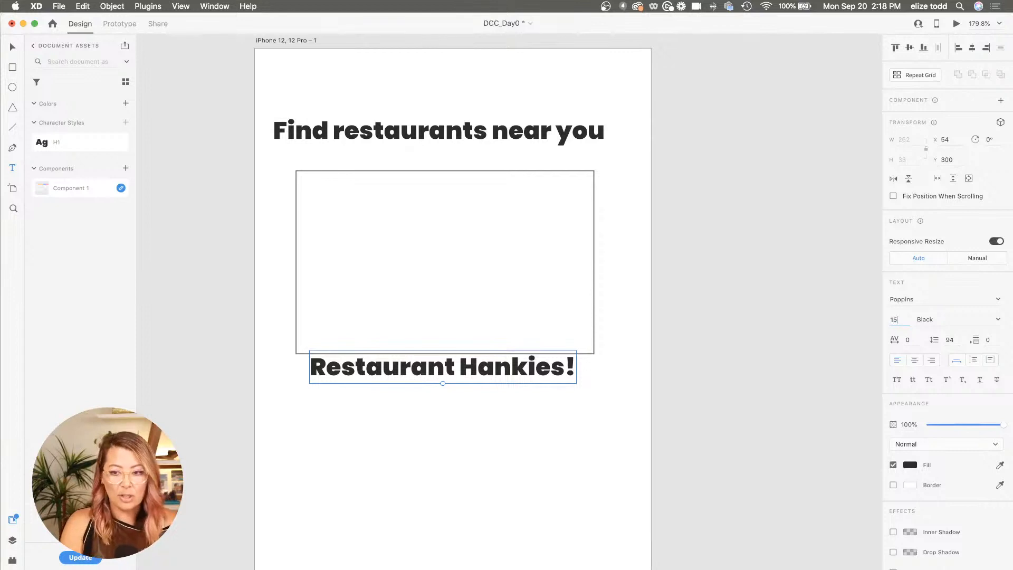
key("Return")
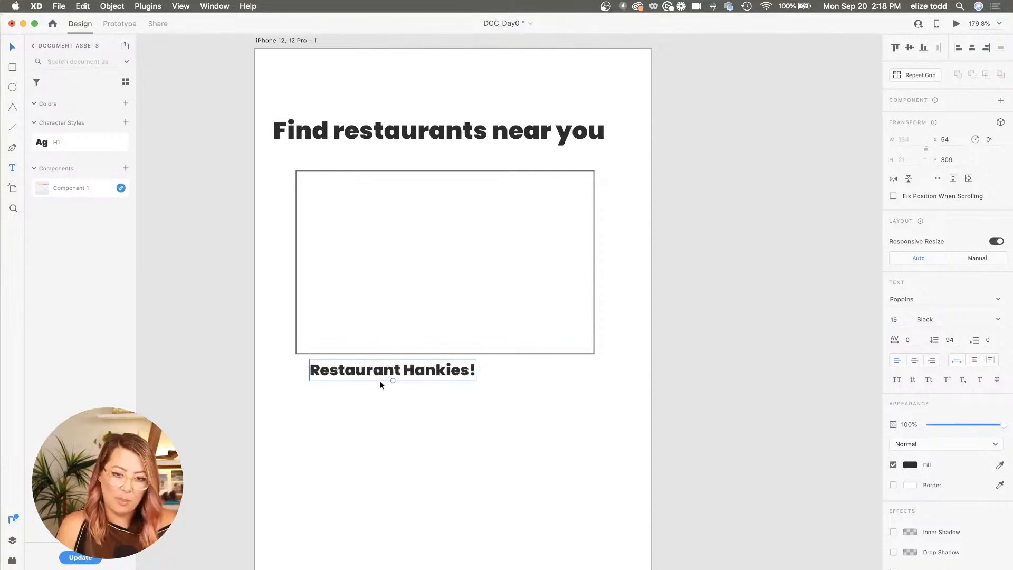
left_click_drag(378, 368, 364, 372)
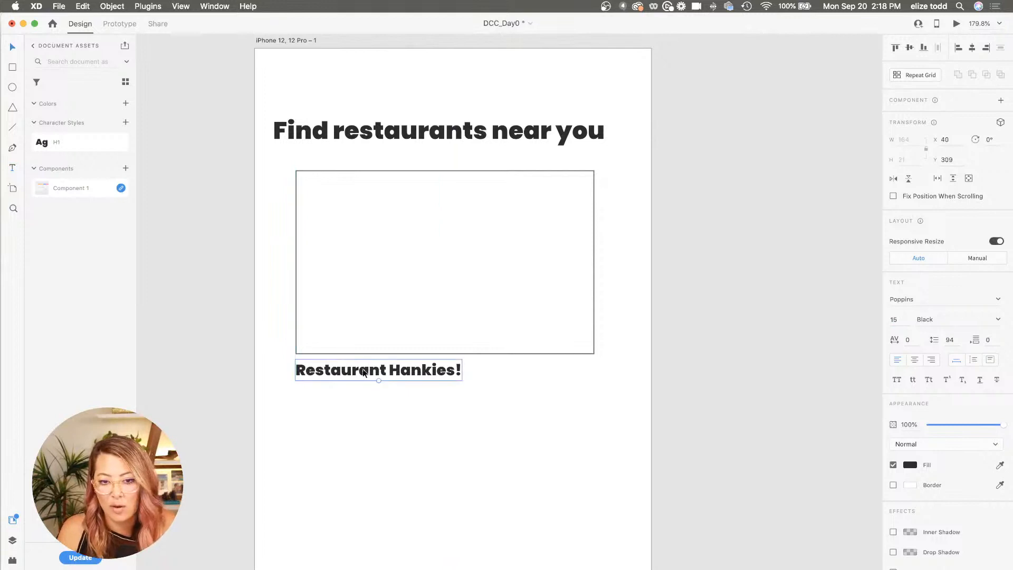
left_click(998, 320)
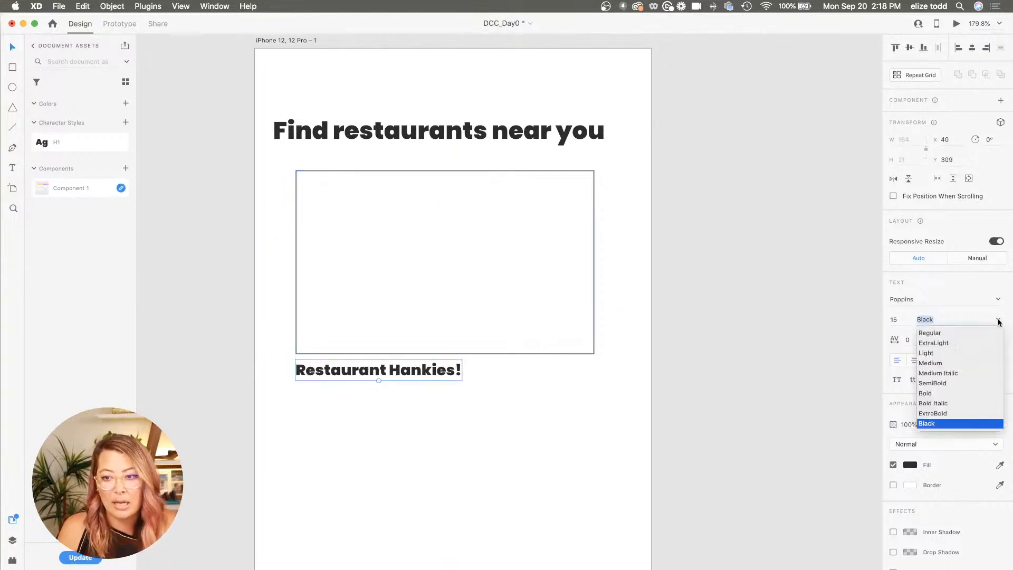
left_click(944, 362)
left_click_drag(412, 372, 410, 371)
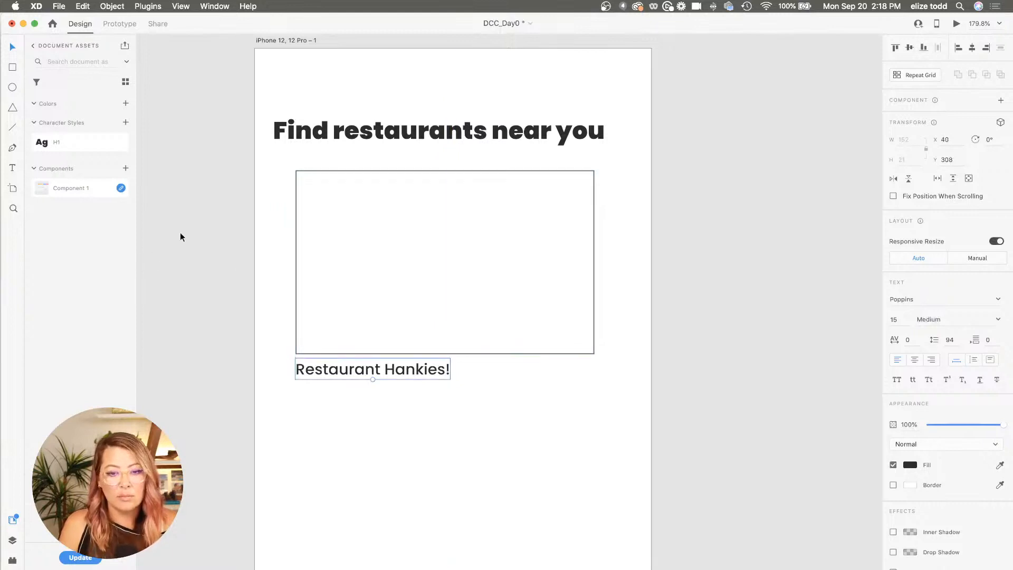
Save the restaurant name's formatting as a character style in the document assets and name it Body
left_click(126, 122)
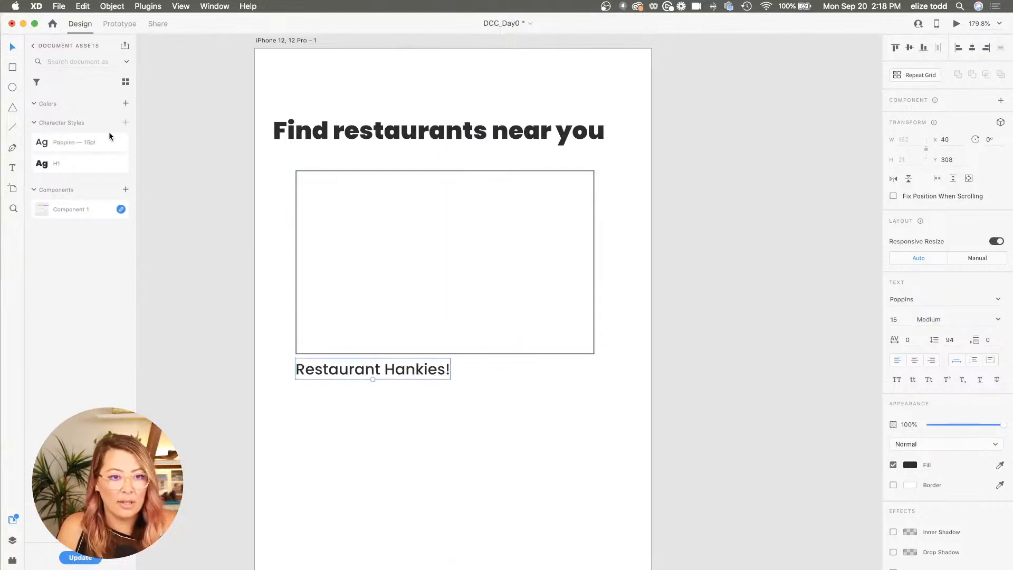
double_click(66, 143)
type("Body")
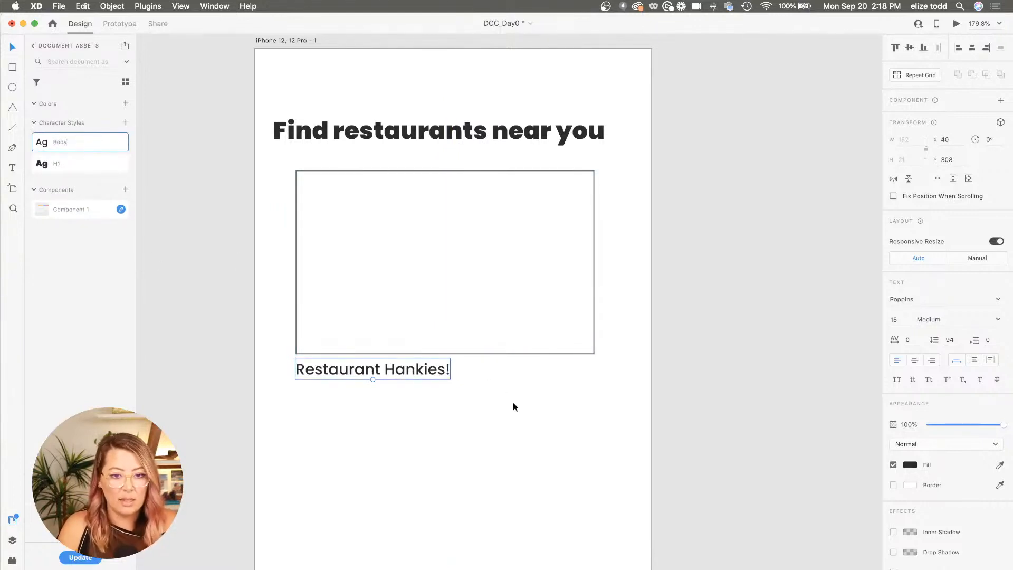
left_click(399, 392)
Duplicate the restaurant name directly below itself and change the copy's text to "$3 delivery fee"
left_click_drag(369, 373, 369, 399)
scroll(368, 399, "up", 2)
double_click(368, 399)
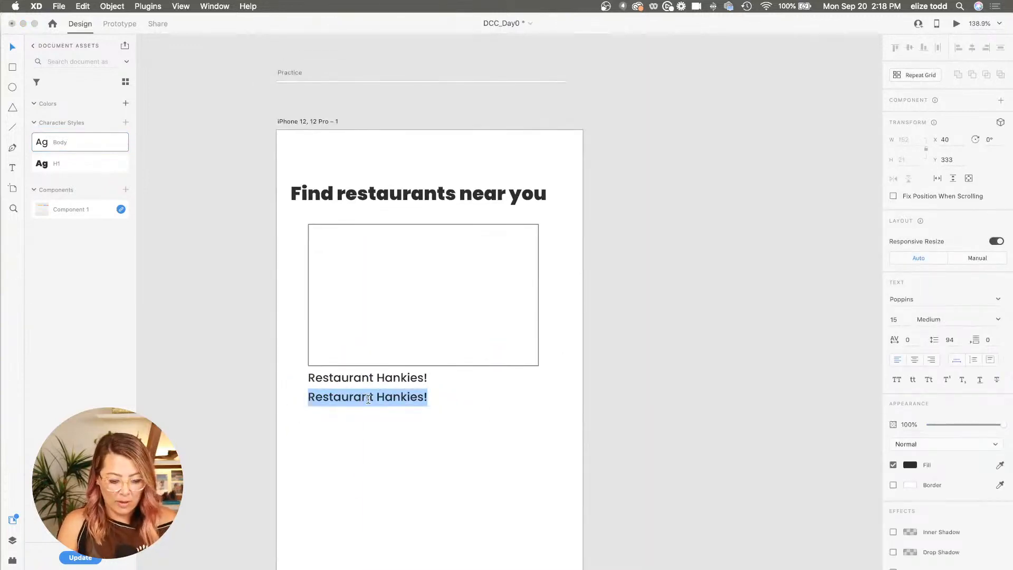
type("$3")
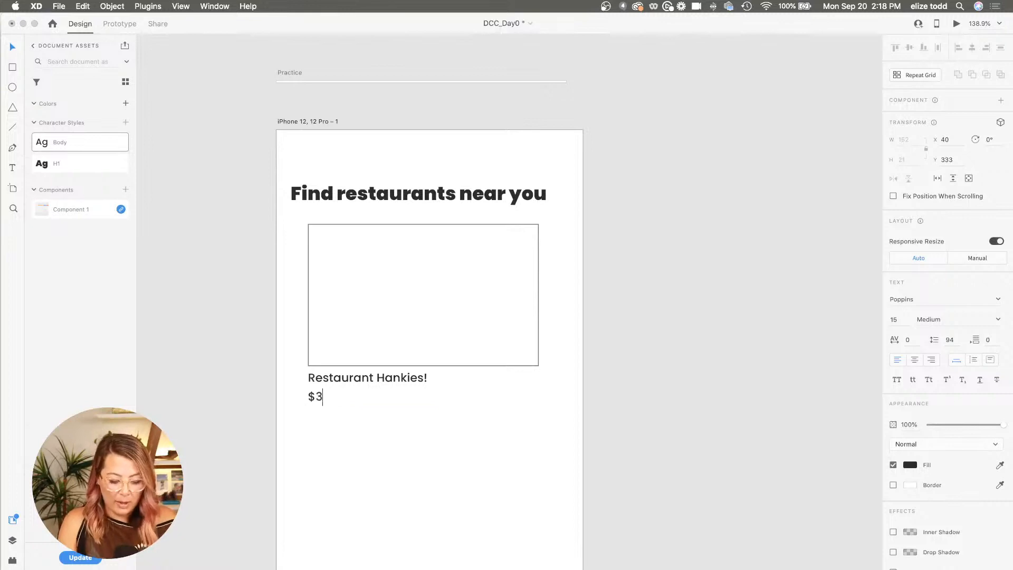
type(" delivery fee")
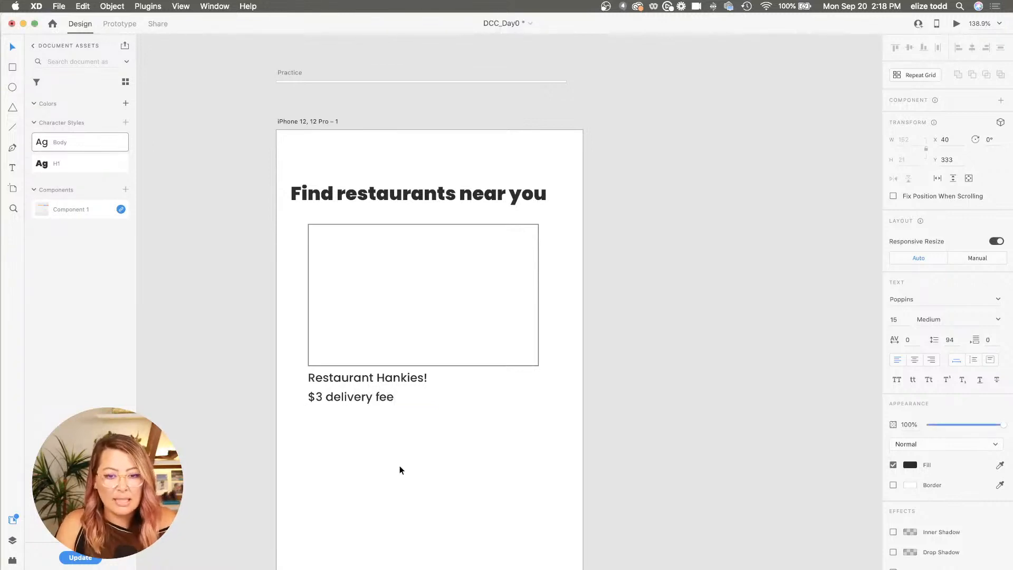
key("Escape")
Change the fill of the "$3 delivery fee" text to grey (#919191) and deselect it
scroll(366, 425, "up", 5)
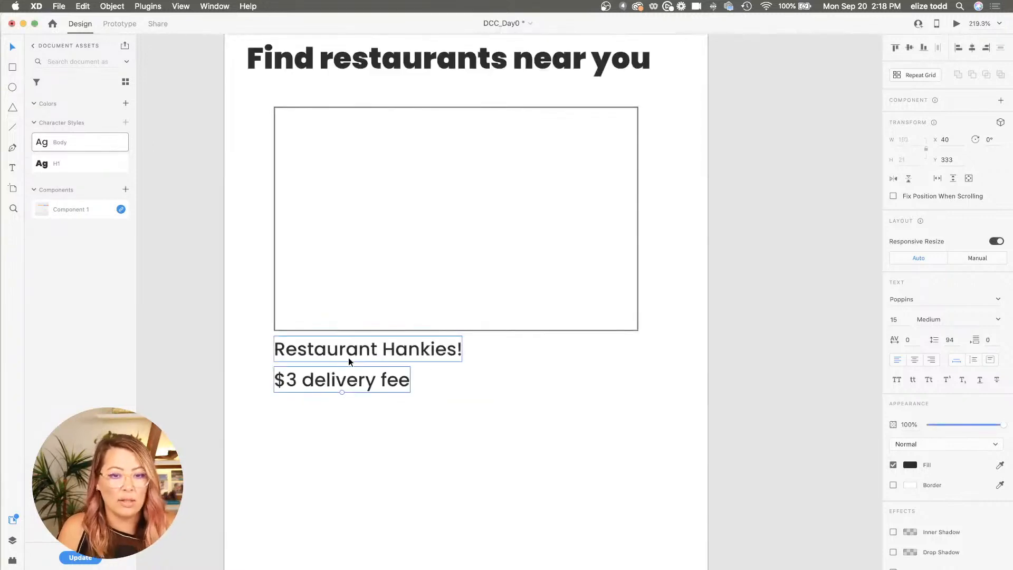
left_click(348, 357, "shift")
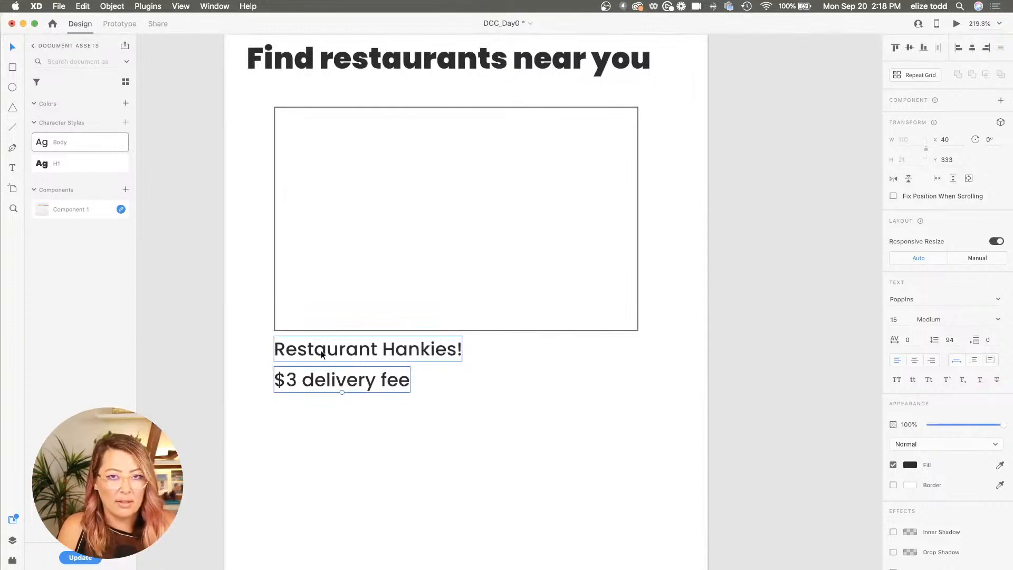
left_click(324, 376)
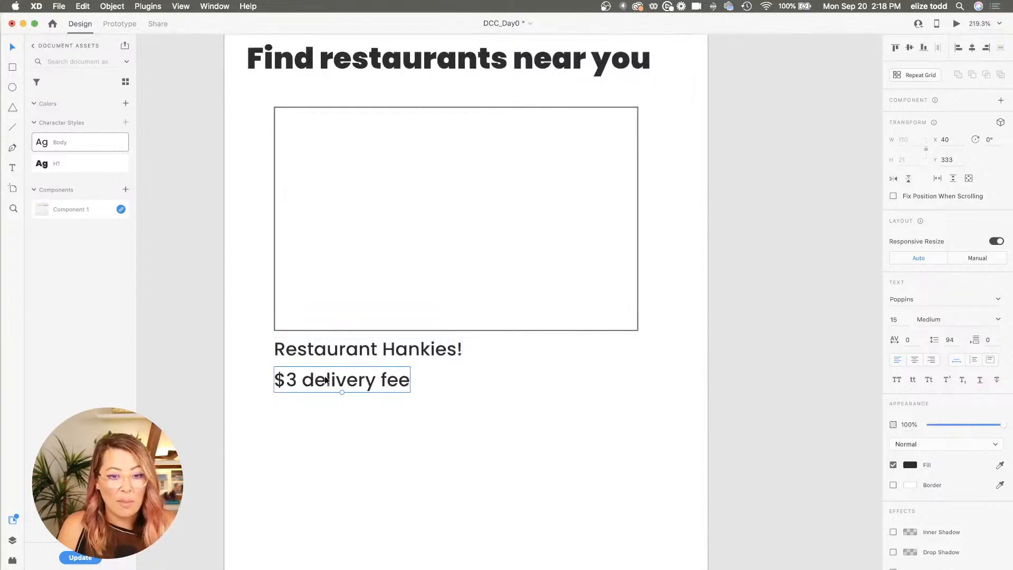
left_click(911, 465)
left_click_drag(791, 439, 737, 443)
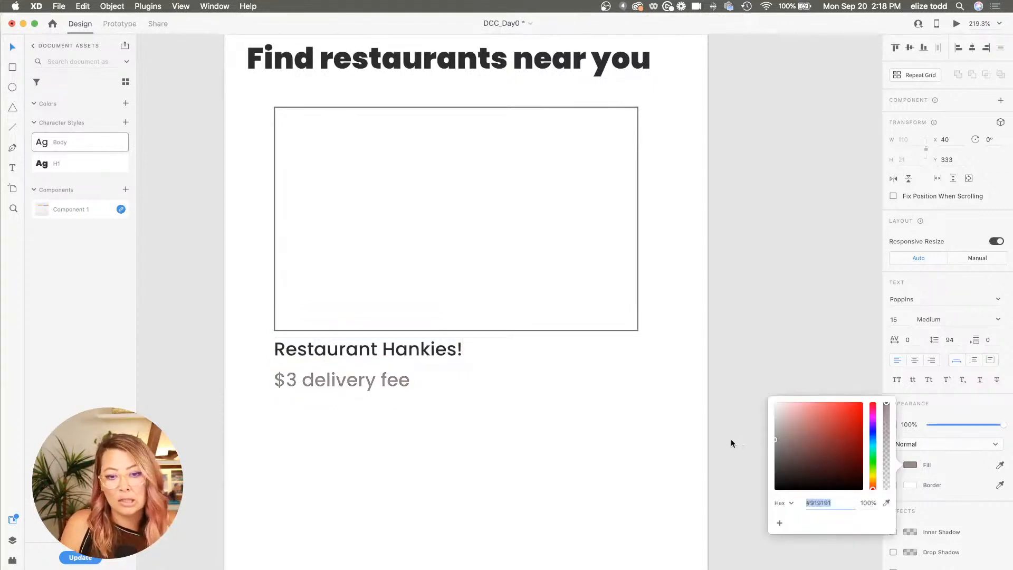
left_click(471, 418)
Set the font size of the "$3 delivery fee" text to 14
left_click(373, 380)
scroll(373, 379, "down", 3)
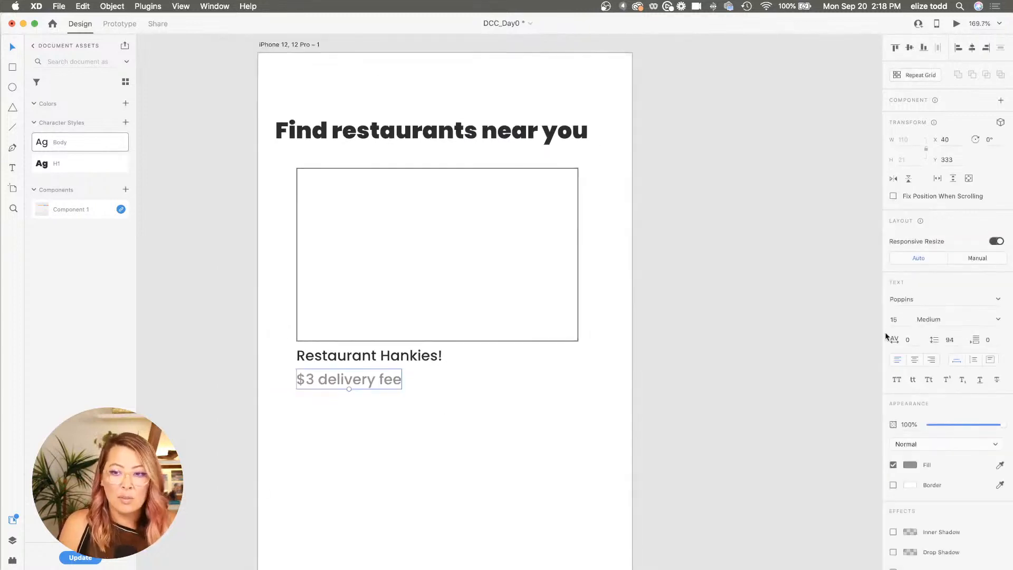
left_click(895, 319)
key("Escape")
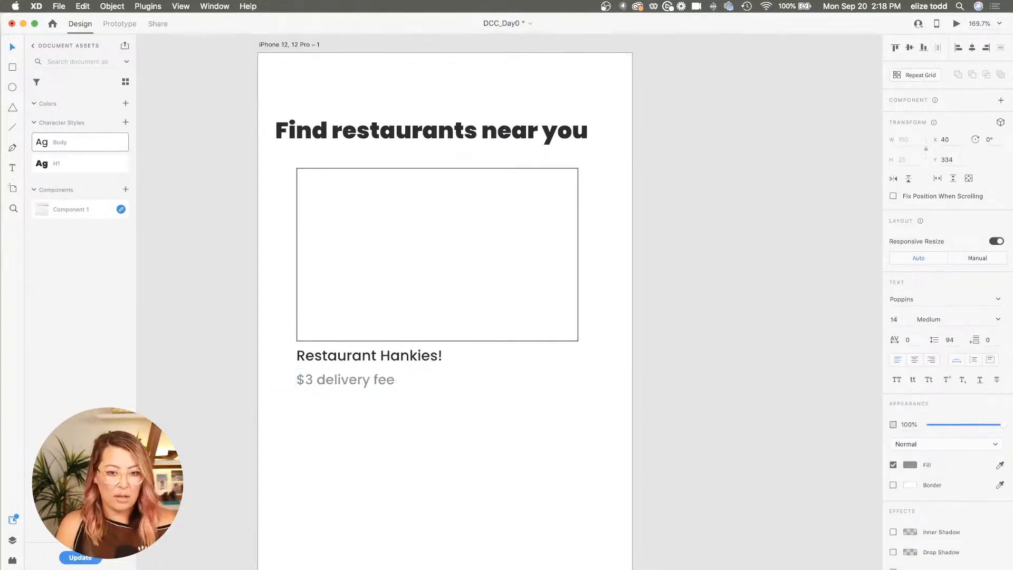
Set the restaurant name's font size to 16 and move it slightly down to about Y 311, closer to the delivery fee
left_click(360, 356)
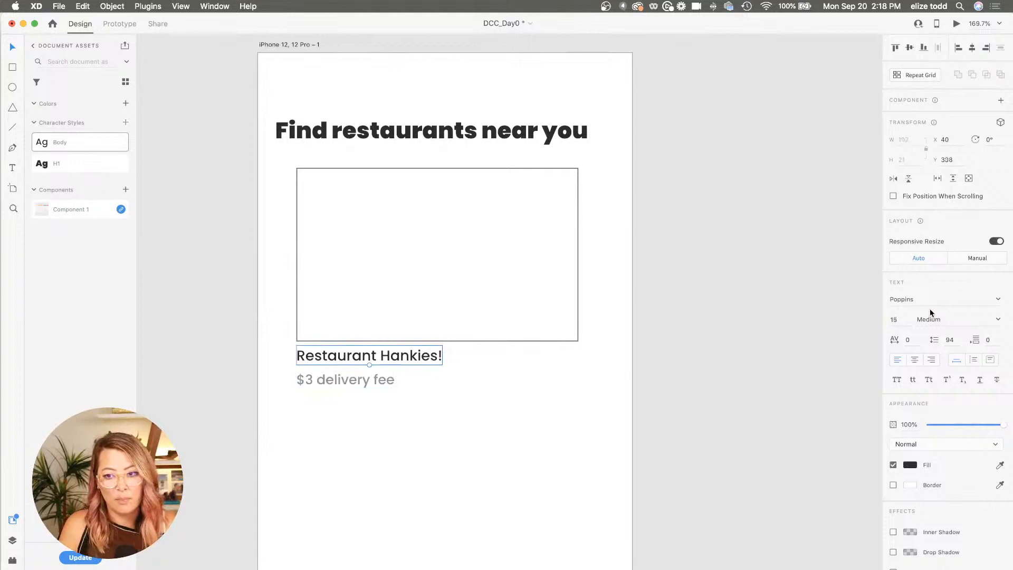
left_click(902, 319)
type("16")
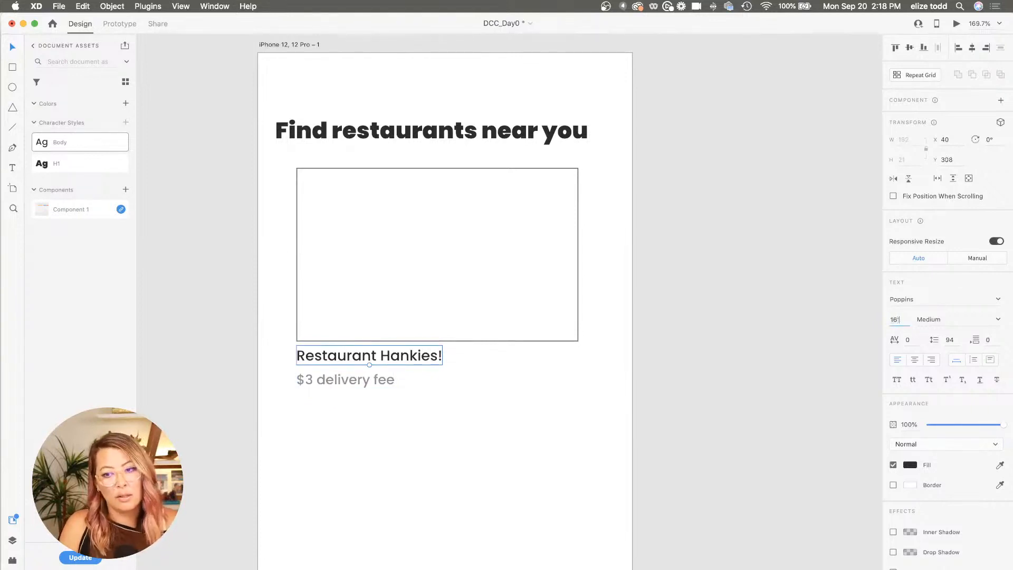
key("Return")
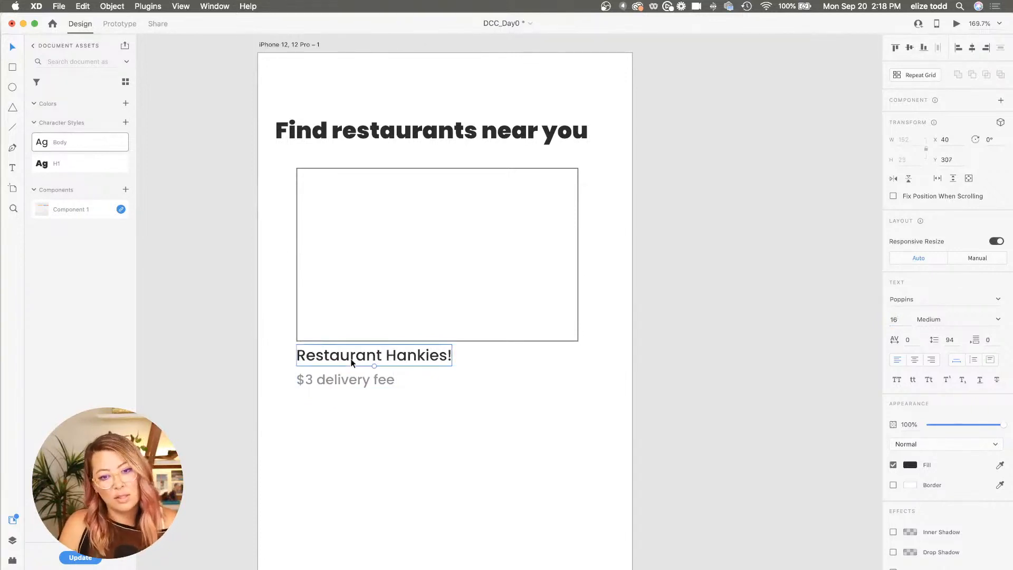
left_click_drag(350, 358, 350, 369)
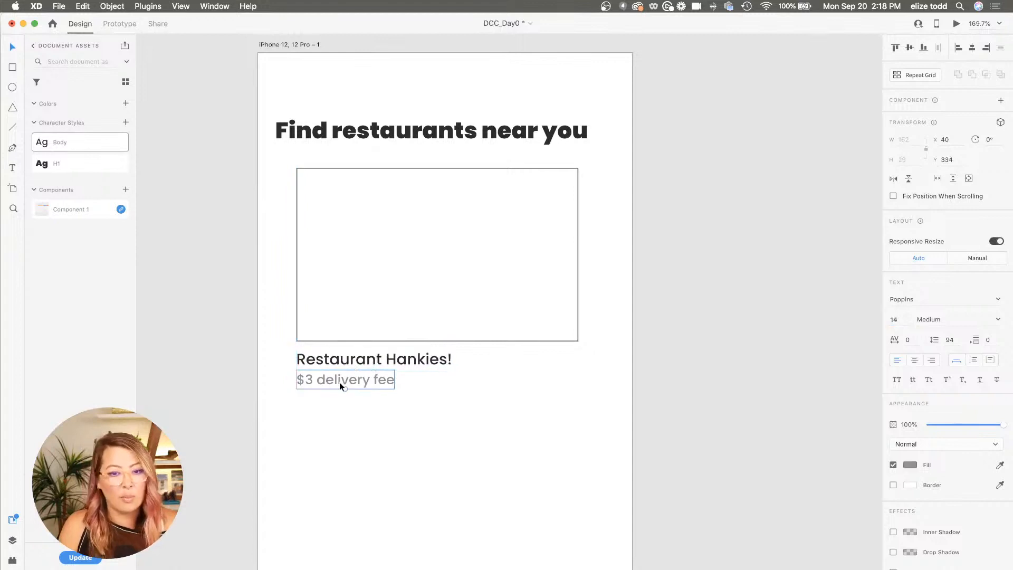
left_click(344, 417)
scroll(344, 418, "down", 2)
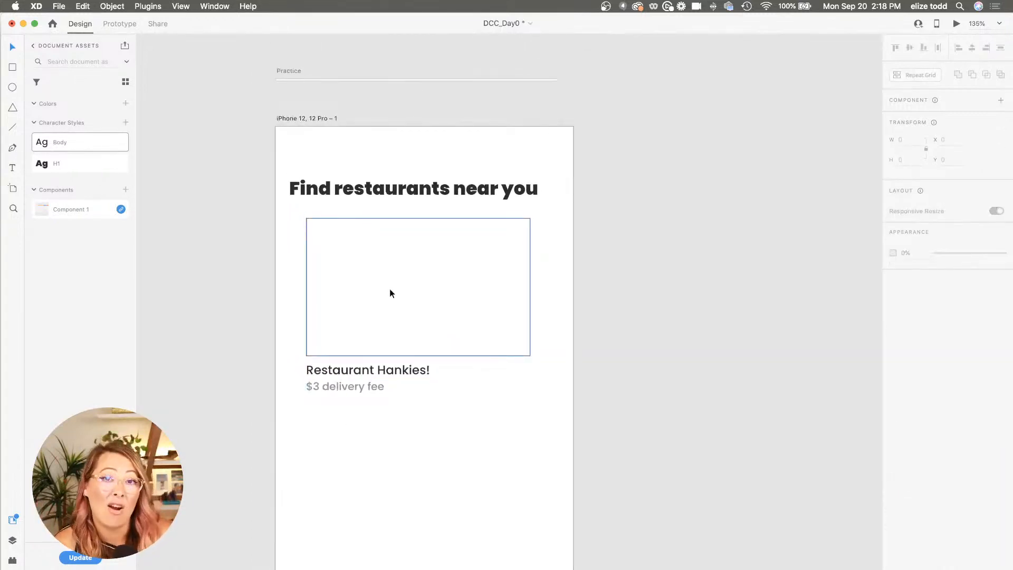
left_click(381, 191)
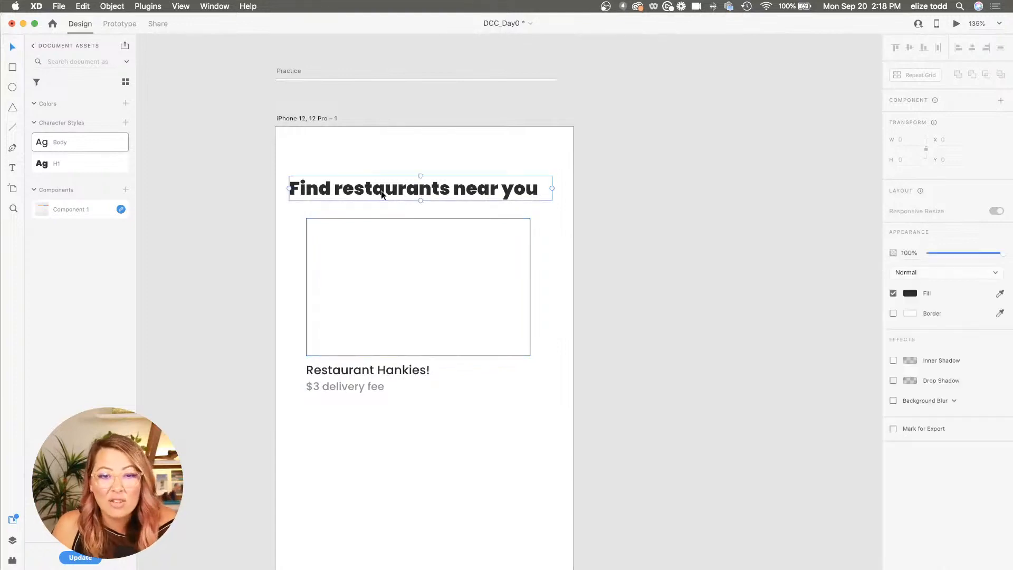
left_click(402, 371)
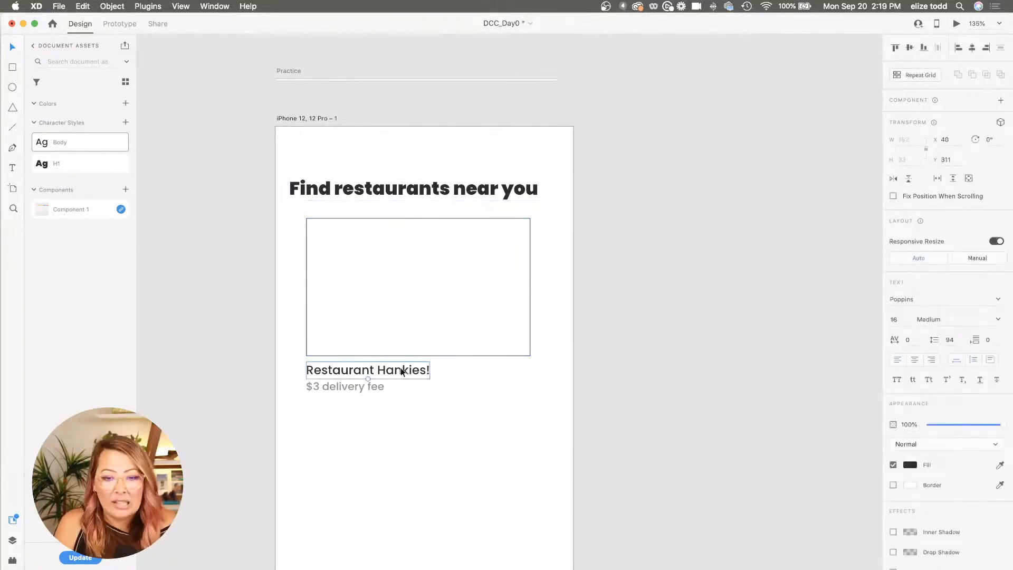
left_click(350, 389)
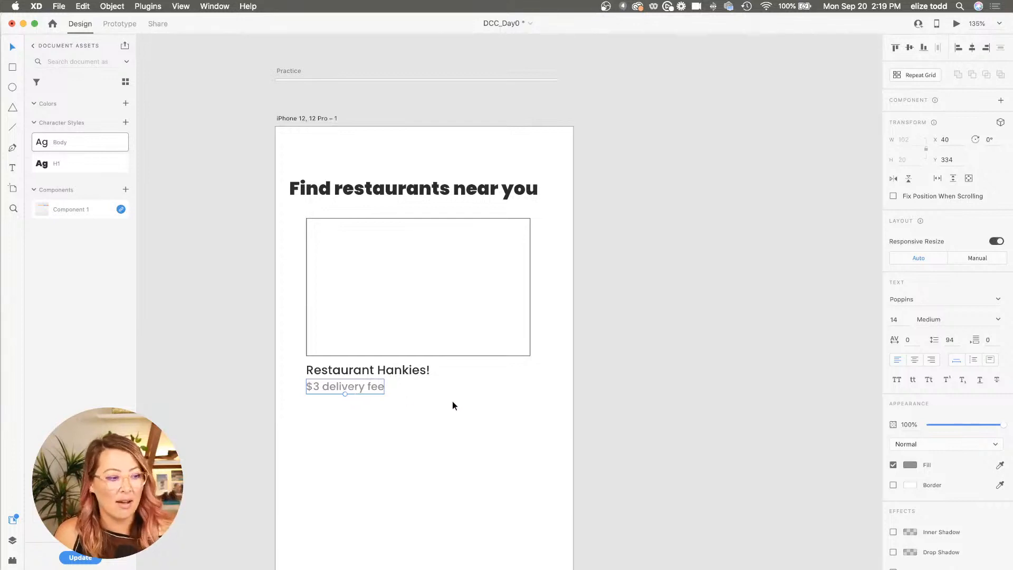
Select the rectangle with its restaurant name and delivery fee and turn them into a Repeat Grid
scroll(452, 405, "down", 3)
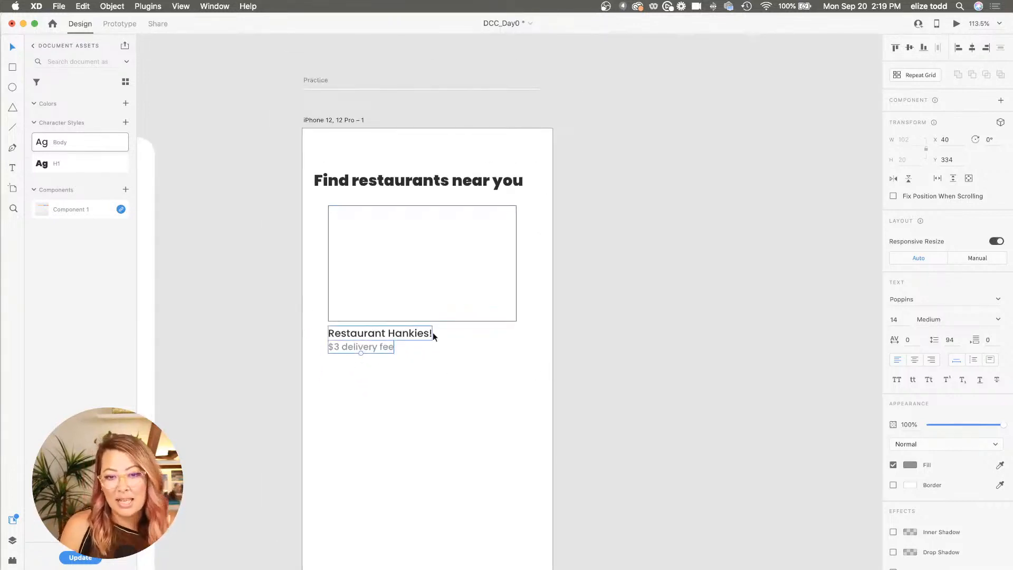
left_click_drag(552, 380, 316, 203)
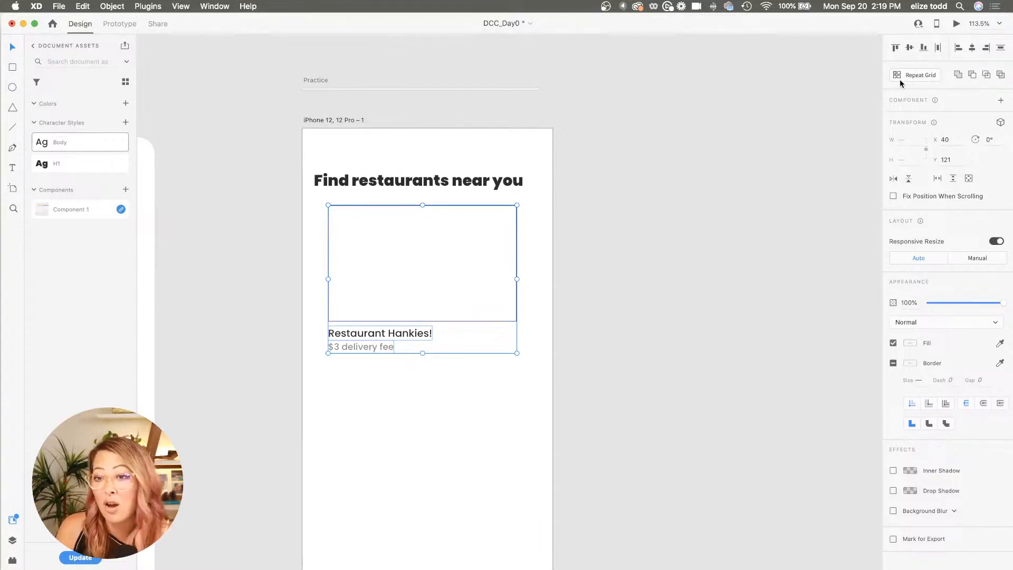
left_click(921, 78)
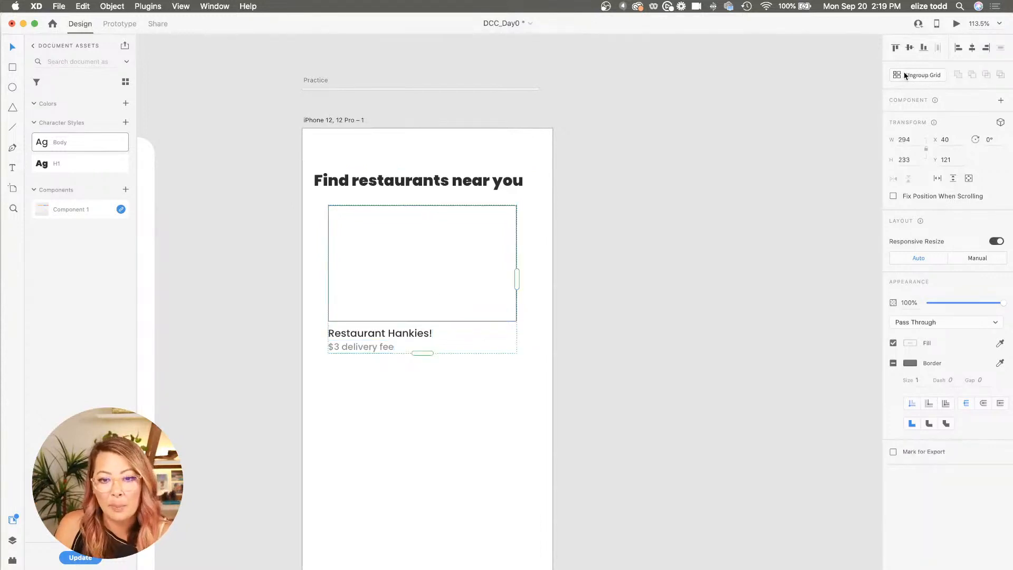
Extend the Repeat Grid downward to fill the artboard with restaurant entries and slightly reduce the vertical gap between them
scroll(470, 274, "down", 2)
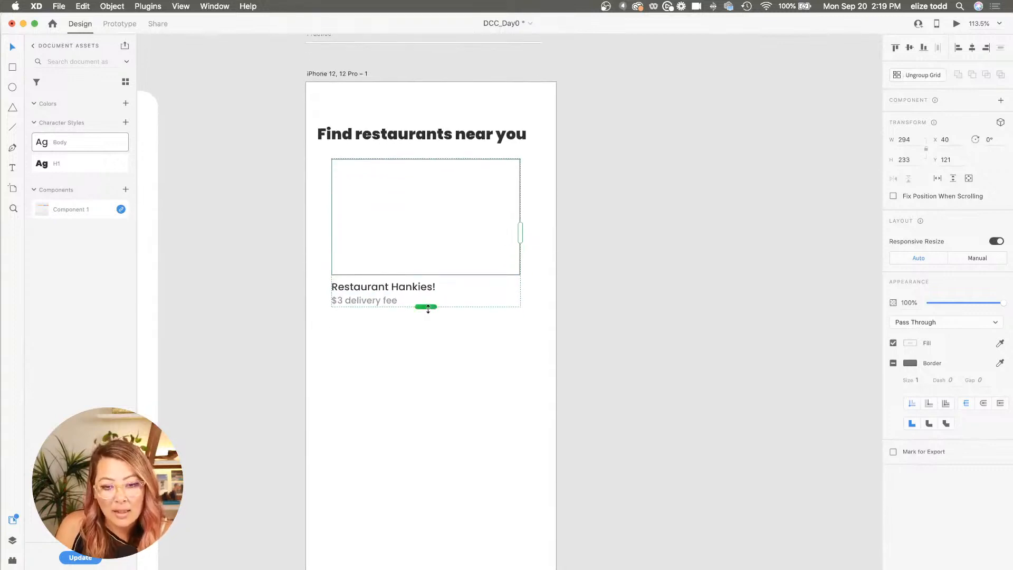
left_click_drag(428, 309, 445, 514)
scroll(441, 432, "up", 5)
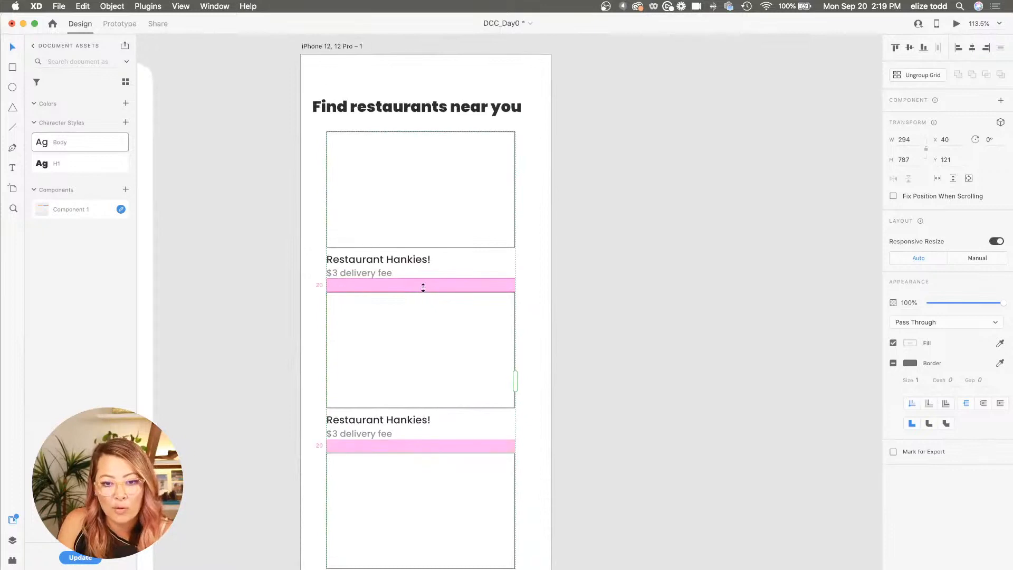
left_click_drag(422, 287, 423, 284)
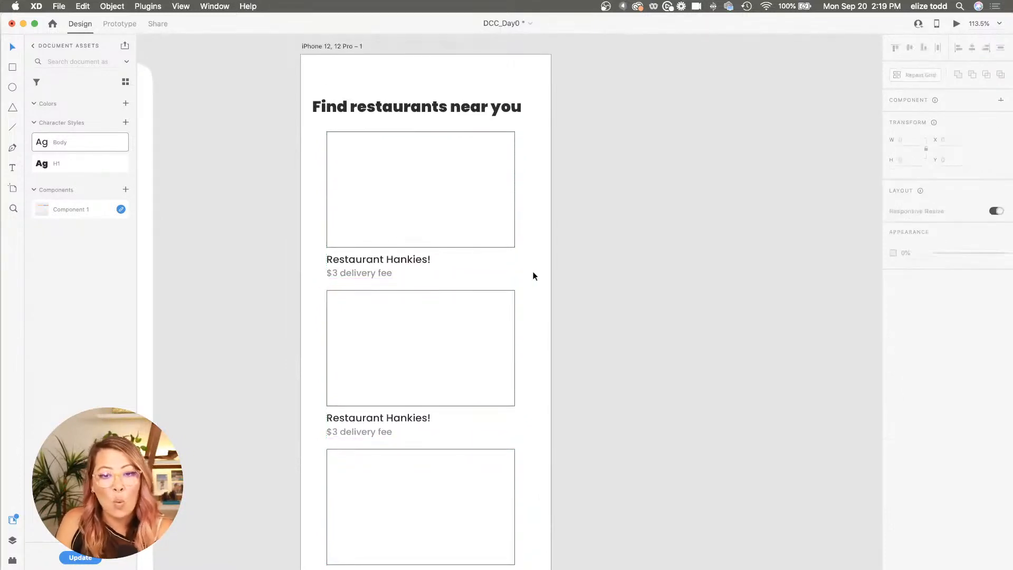
Try moving the restaurant name to the right edge of its entry in the Repeat Grid, and undo the move
double_click(374, 262)
left_click_drag(359, 261, 444, 260)
scroll(444, 261, "down", 4)
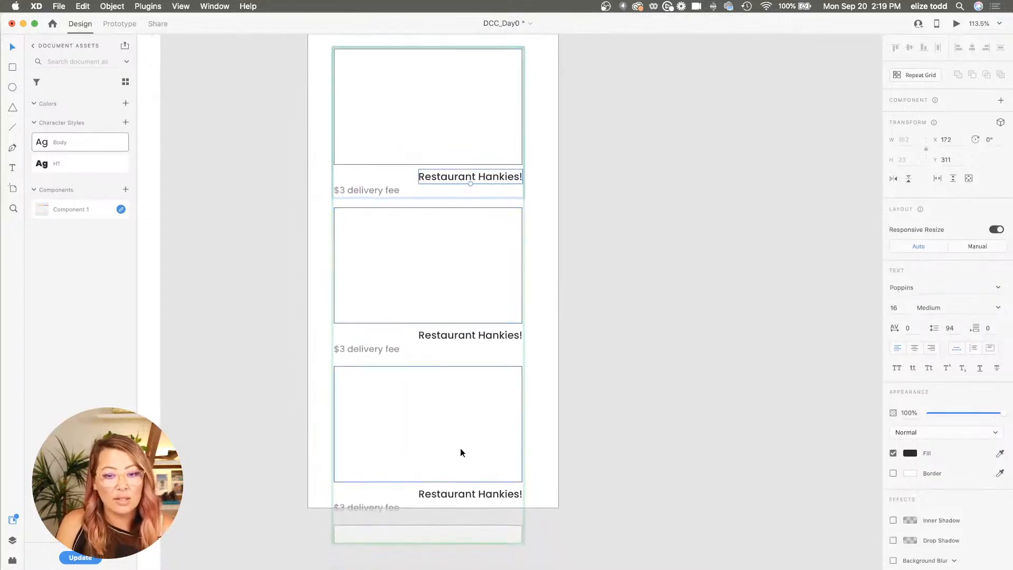
key("super+z")
left_click(535, 366)
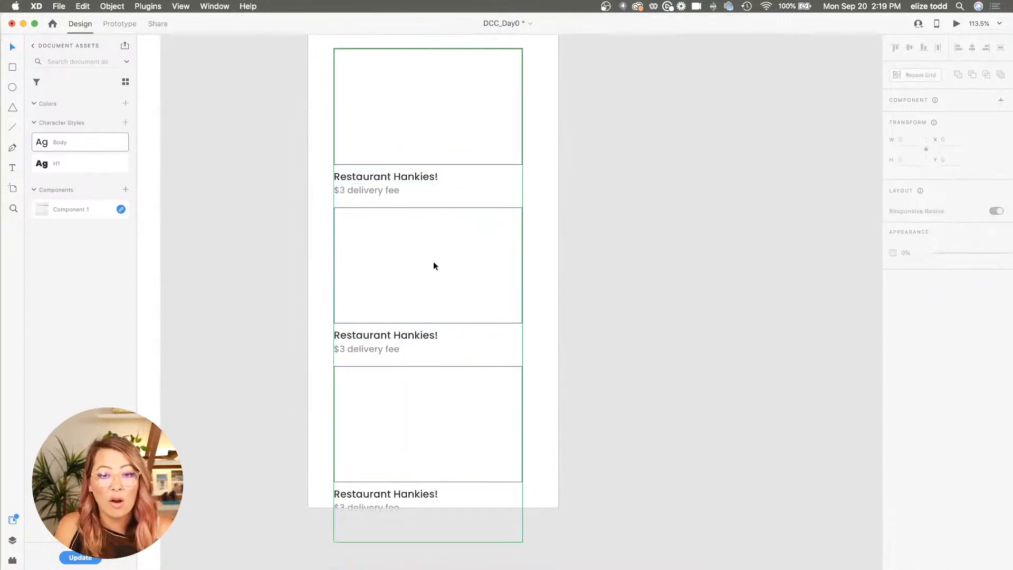
scroll(378, 291, "up", 3)
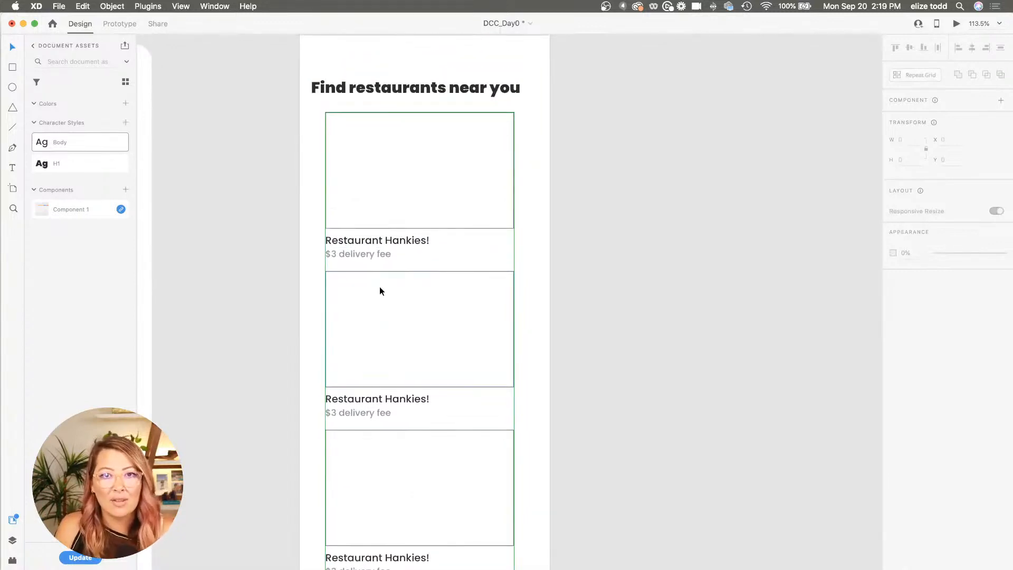
Make the restaurant name bold inside the first Repeat Grid entry and reselect the whole grid
double_click(384, 240)
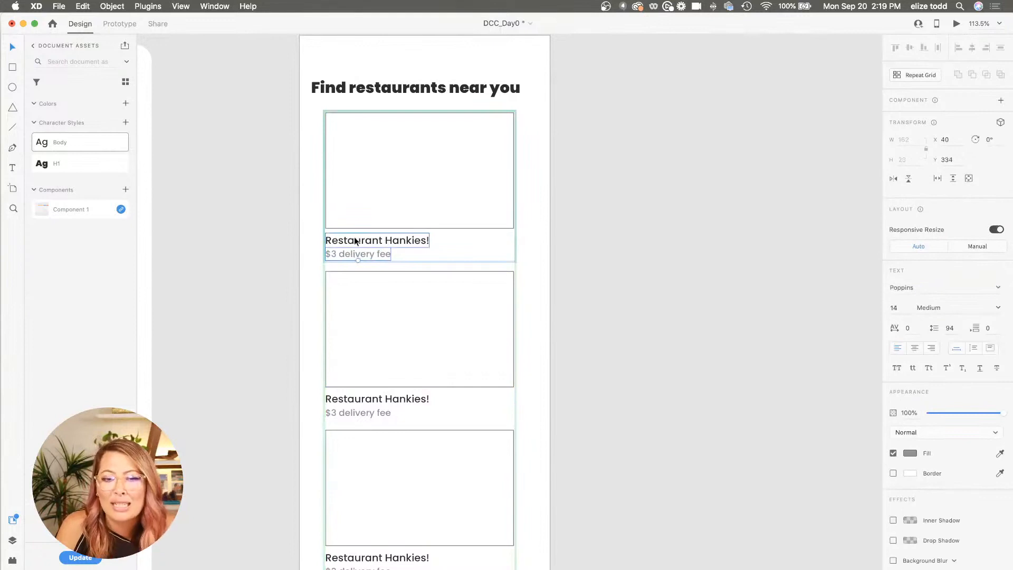
key("super+b")
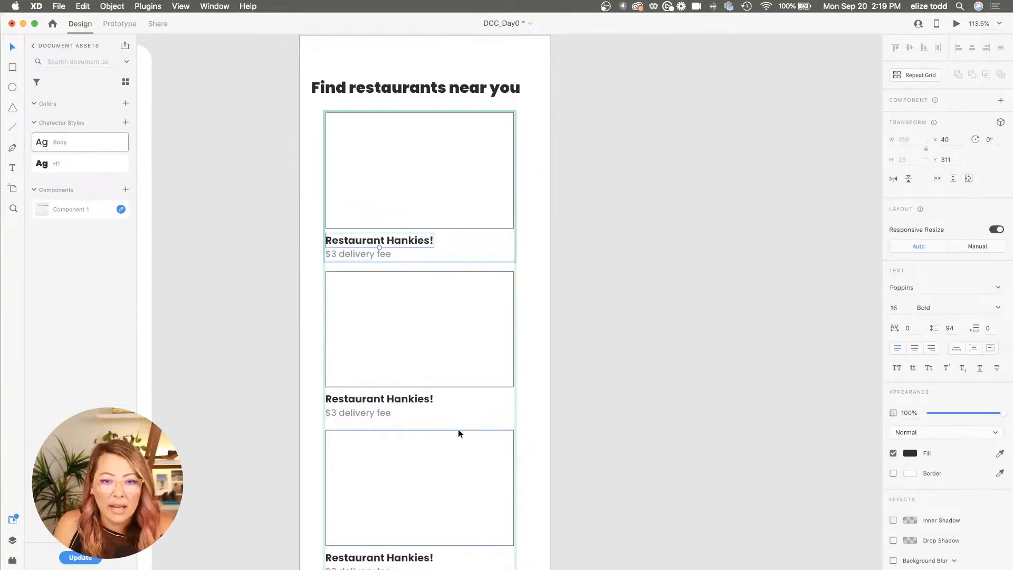
scroll(457, 429, "down", 4)
scroll(394, 526, "down", 3)
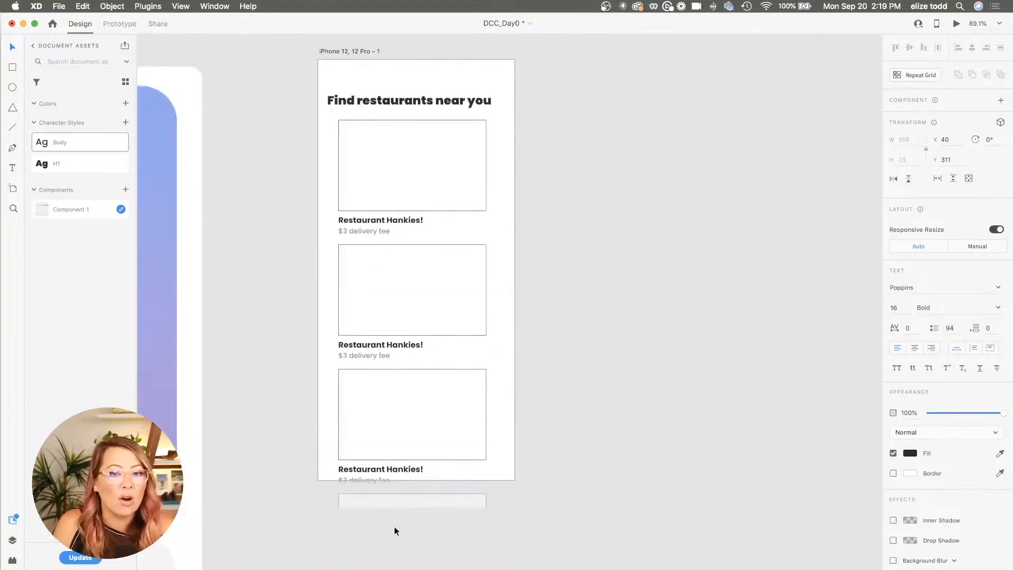
scroll(395, 485, "up", 2)
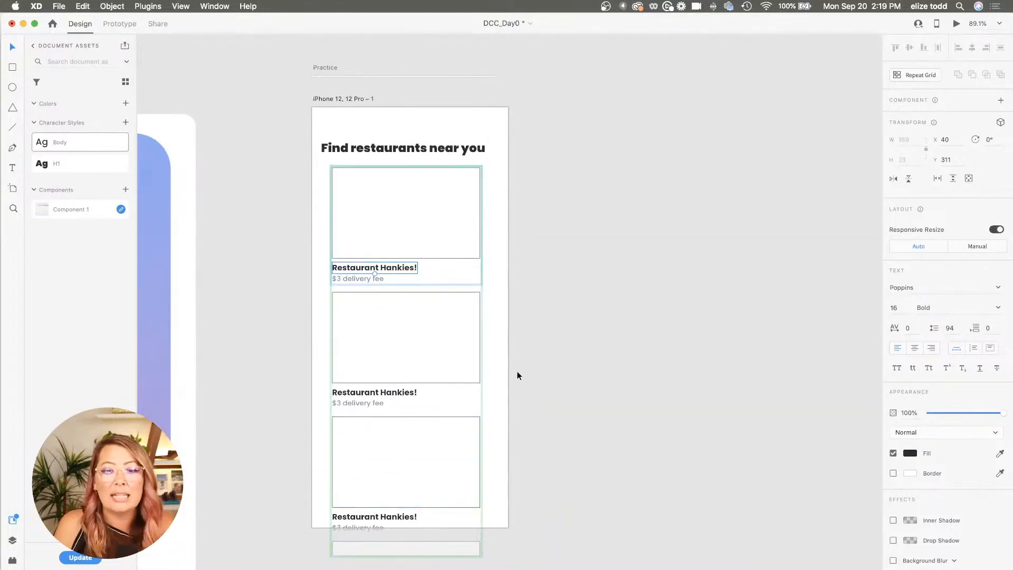
scroll(407, 314, "up", 2)
left_click(450, 280)
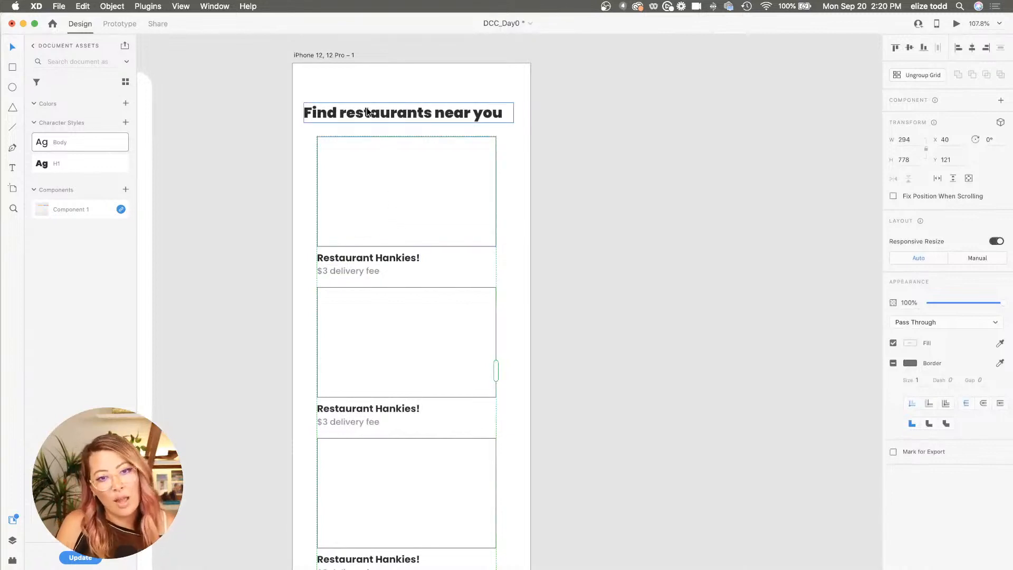
Add the fill color of the "Find restaurants near you" heading to the document's color assets
left_click(394, 109)
scroll(337, 117, "up", 3)
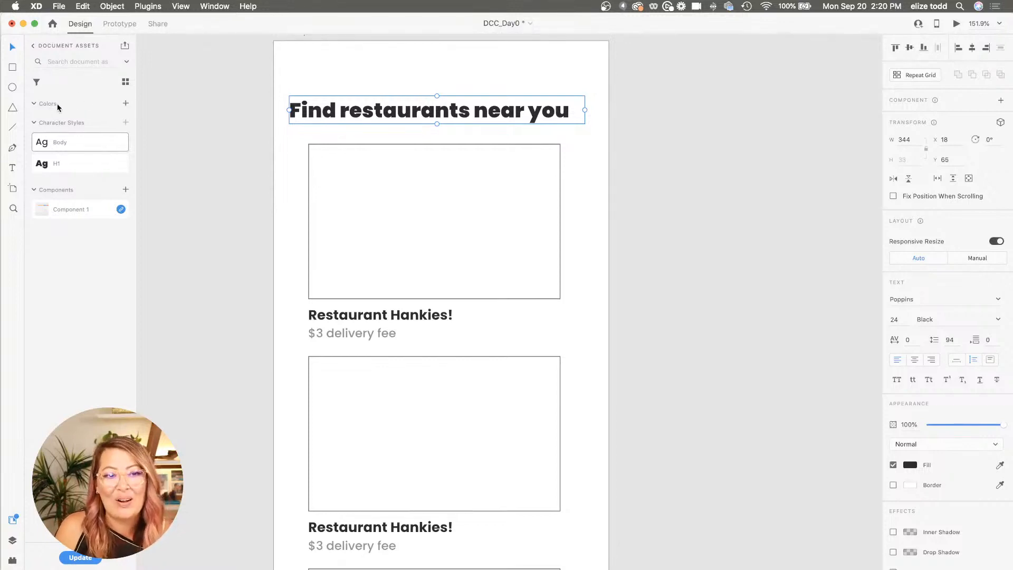
left_click(125, 103)
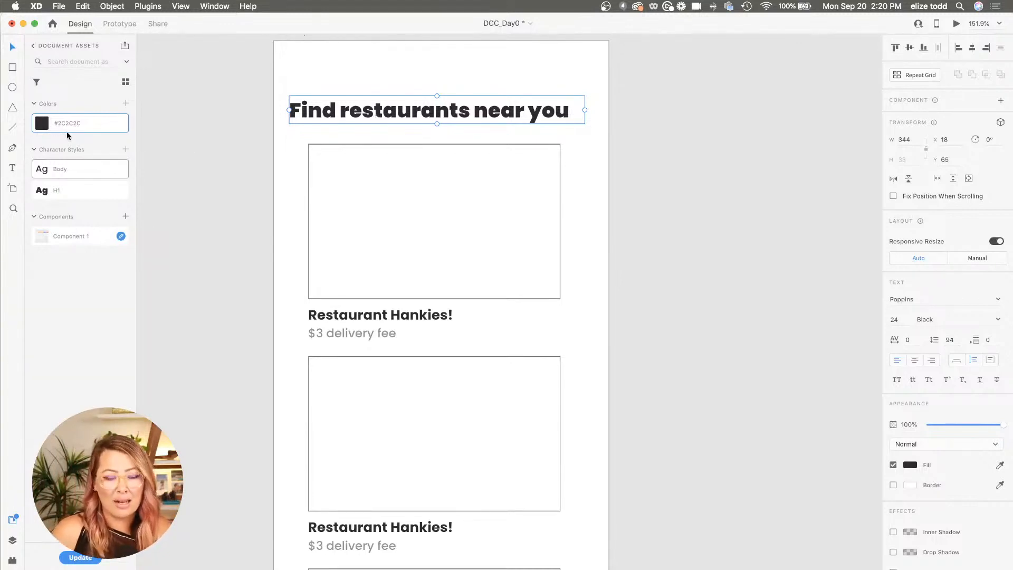
Try changing the dark color asset to red (#CB0000), and undo the color change
right_click(51, 125)
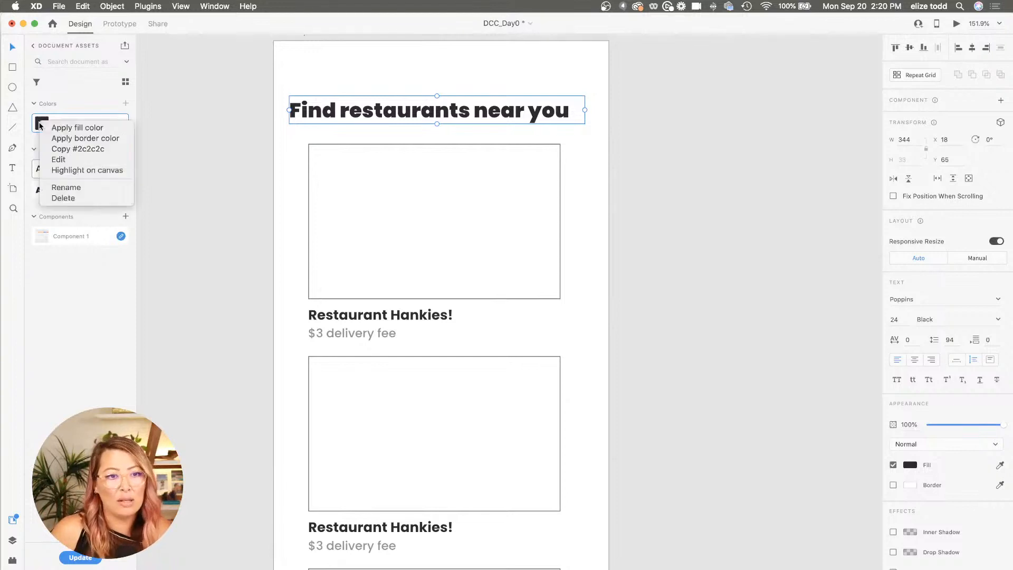
left_click(66, 161)
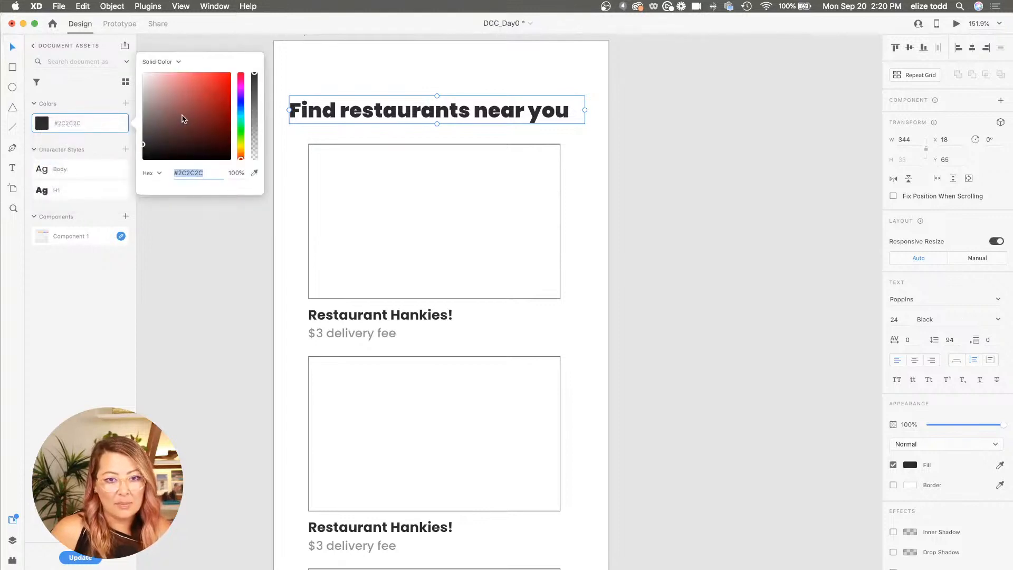
left_click_drag(182, 118, 232, 93)
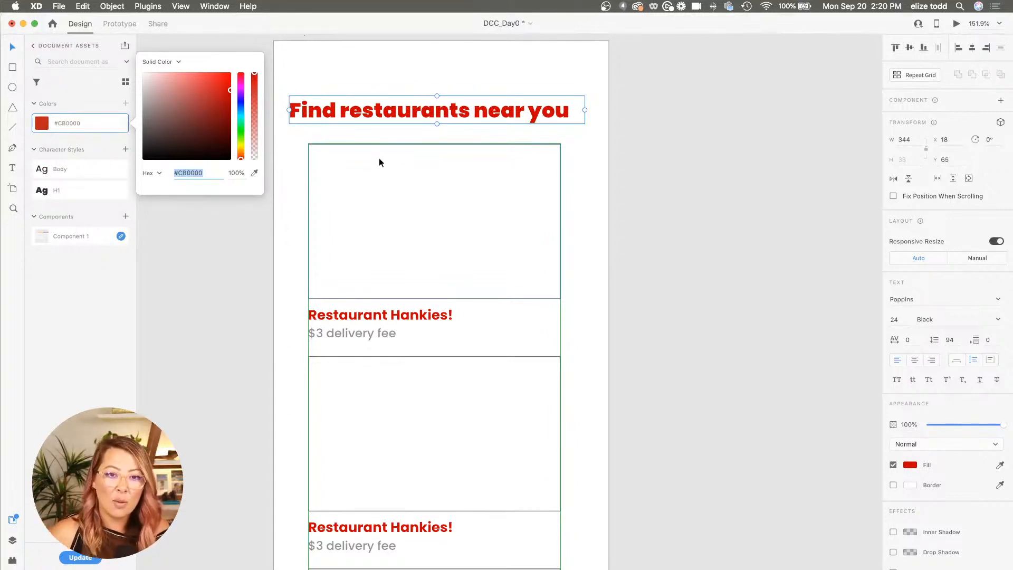
key("Escape")
scroll(378, 157, "down", 2)
key("super+z")
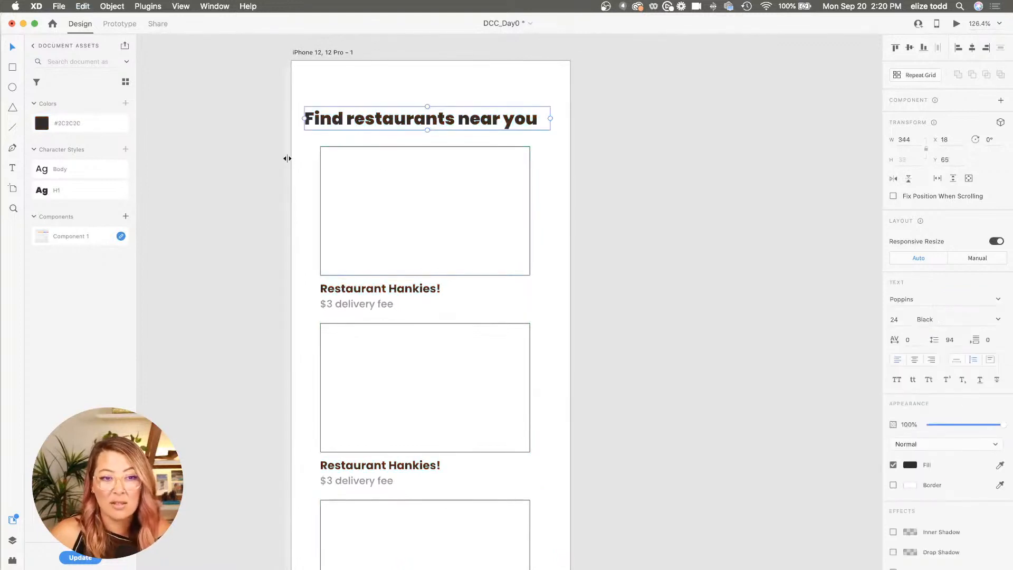
Edit the Body character style to use the Gothic A1 font and close its settings
left_click(65, 171)
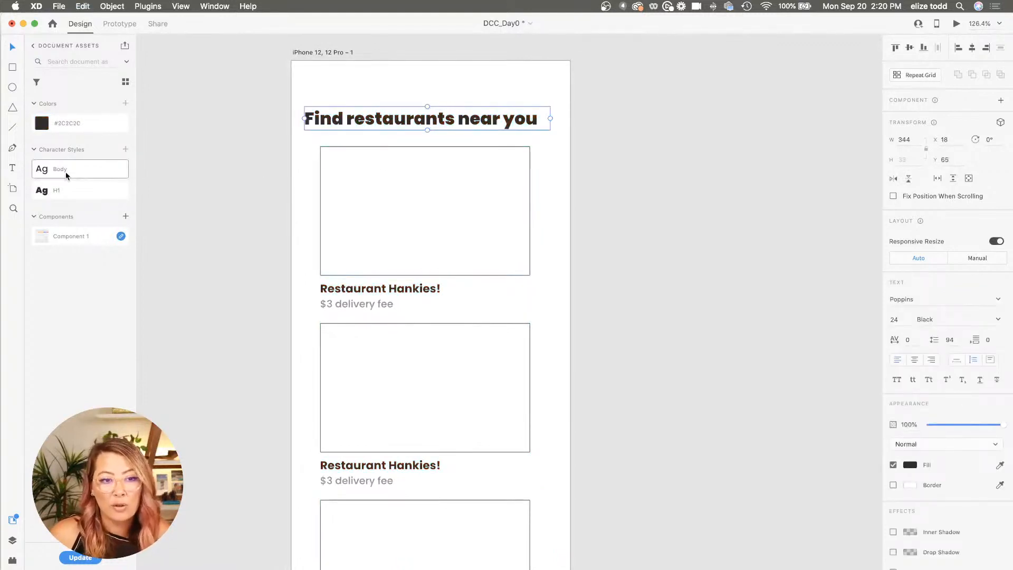
right_click(66, 172)
left_click(102, 196)
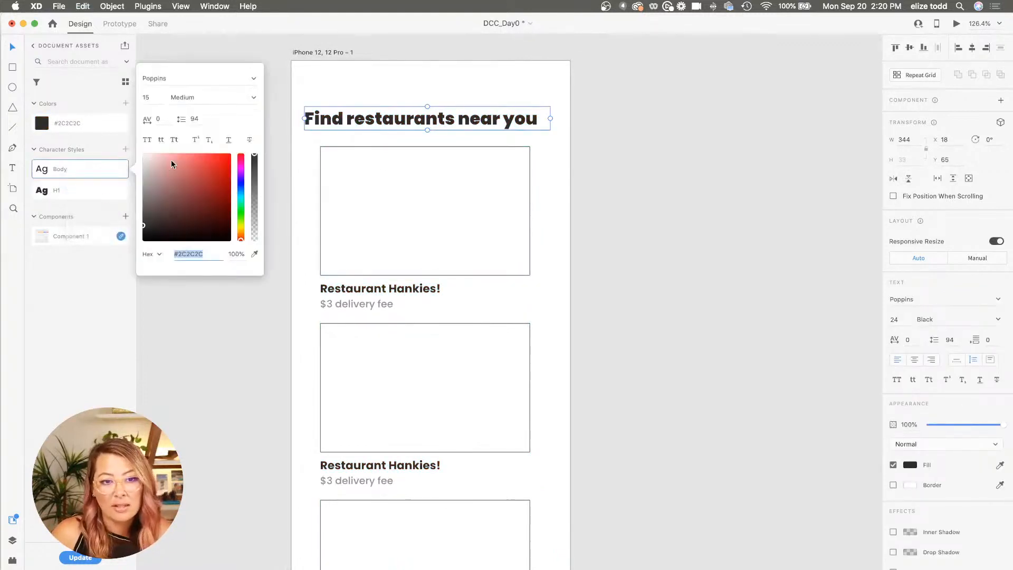
left_click(255, 78)
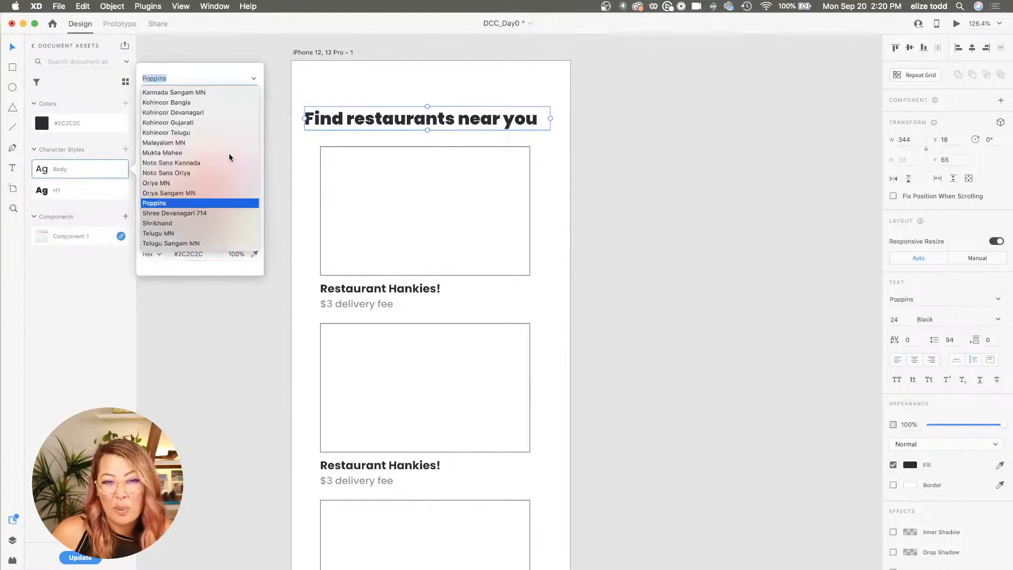
scroll(185, 182, "up", 1)
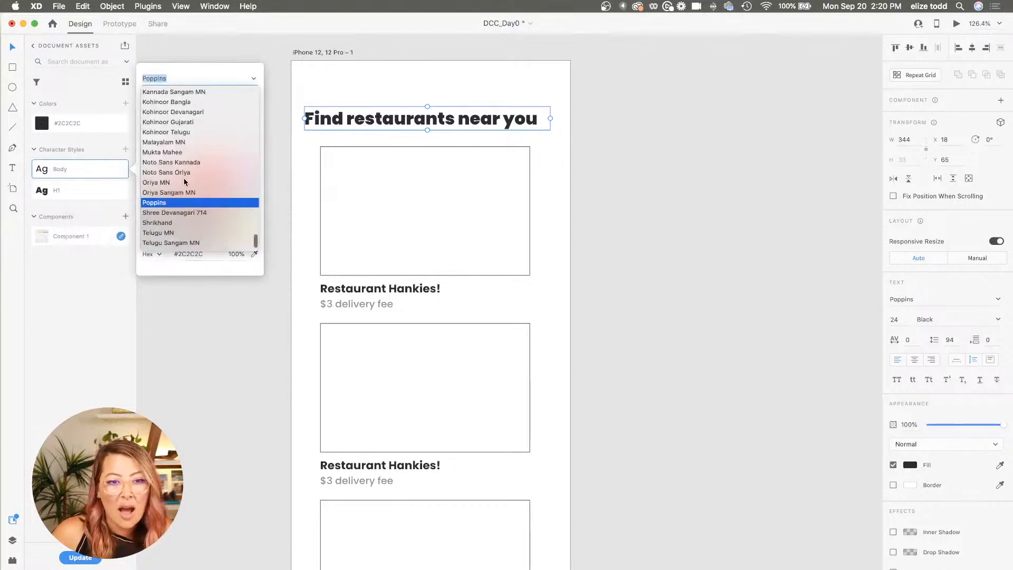
scroll(185, 181, "down", 1)
scroll(177, 180, "up", 5)
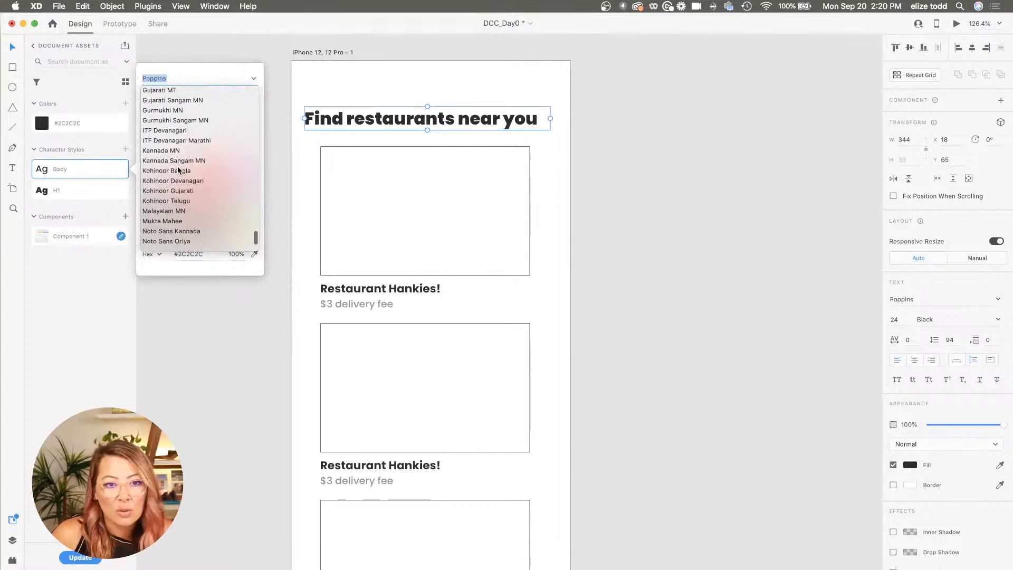
scroll(163, 116, "up", 2)
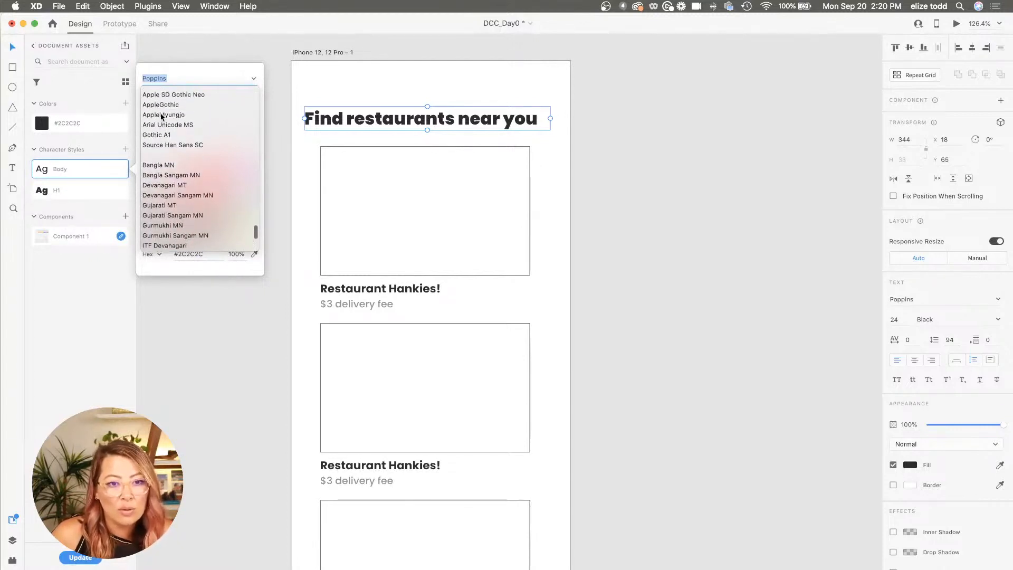
left_click(166, 135)
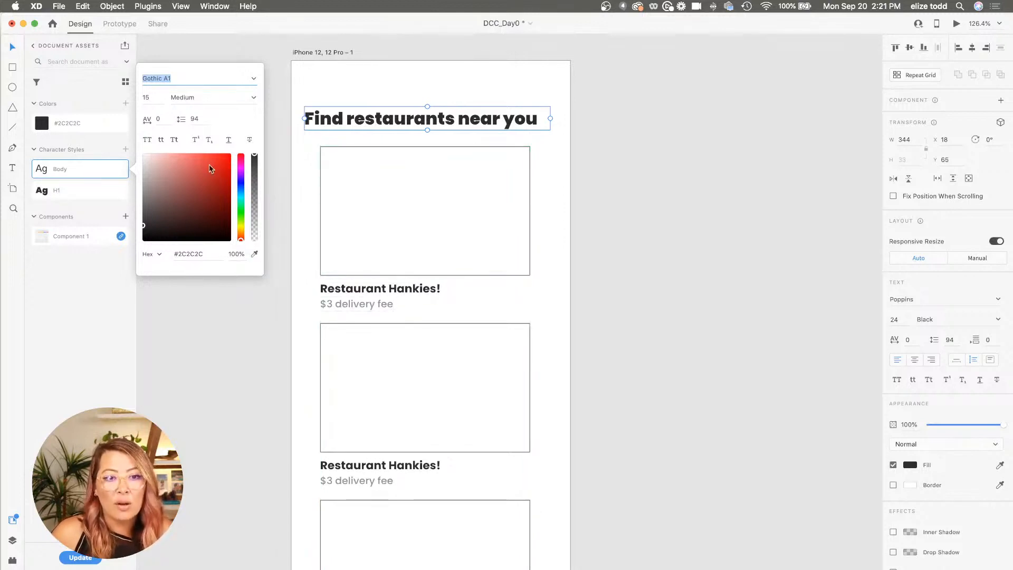
left_click(107, 153)
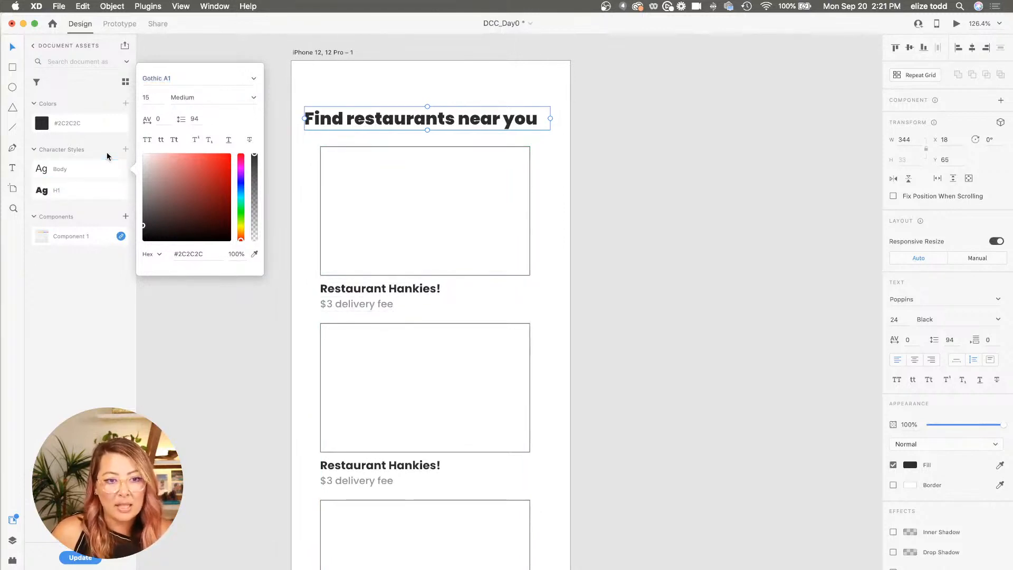
key("Return")
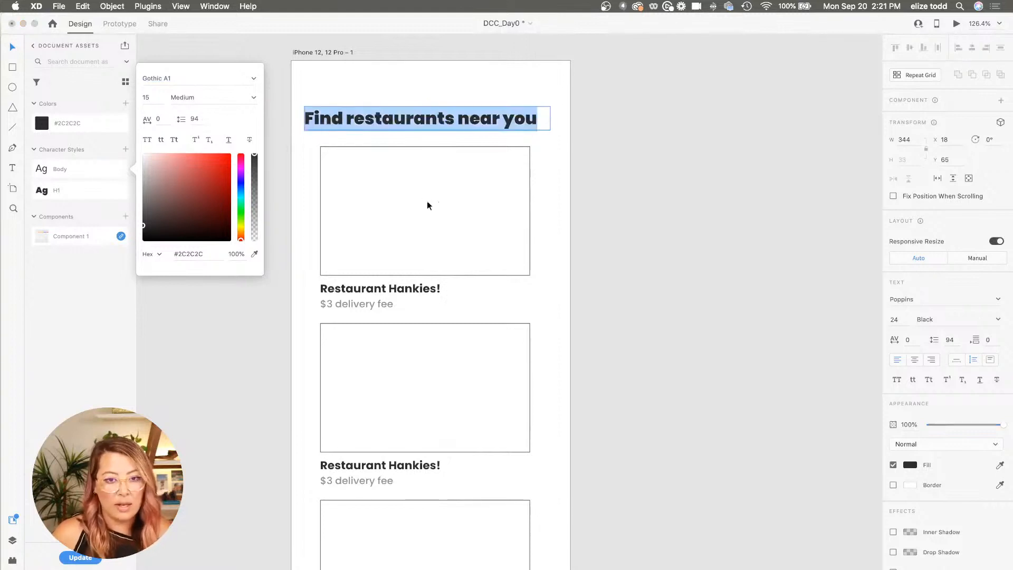
key("Escape")
Select the Repeat Grid and move it slightly to the right, to X 48
left_click(428, 206)
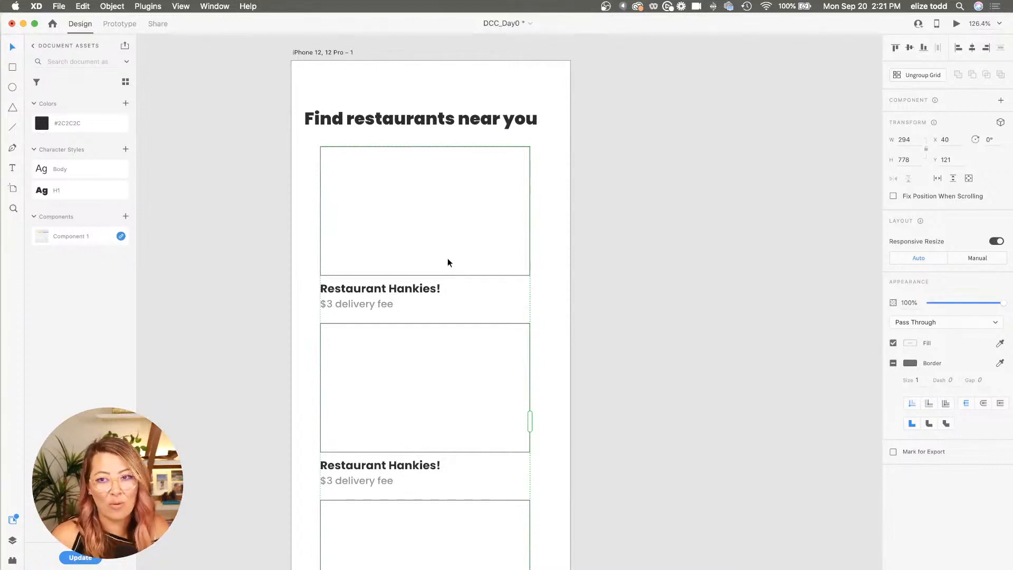
left_click_drag(448, 260, 452, 260)
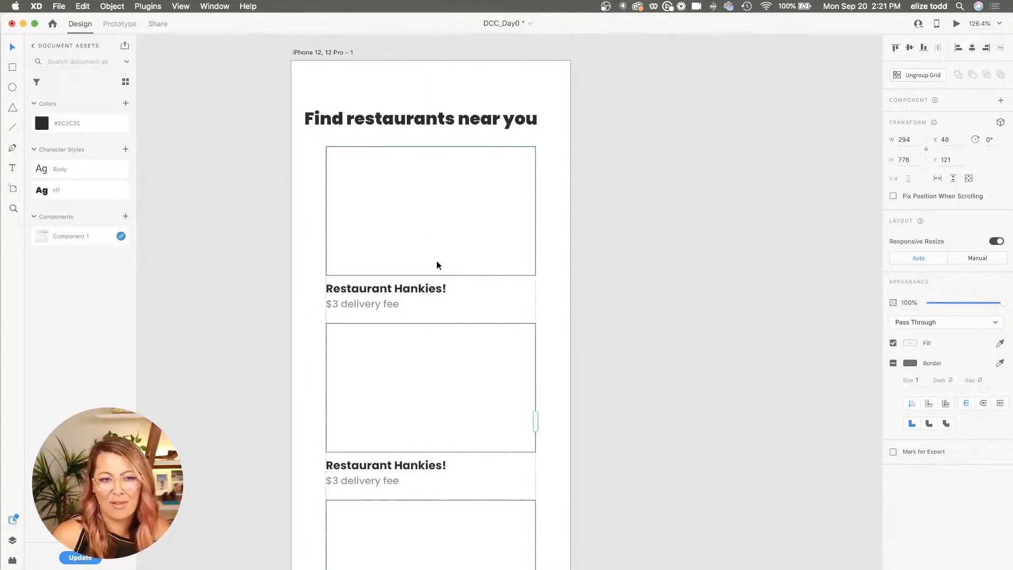
Show the list of installed plugins, view the featured plugins in the Creative Cloud marketplace and return to Adobe XD
left_click(13, 560)
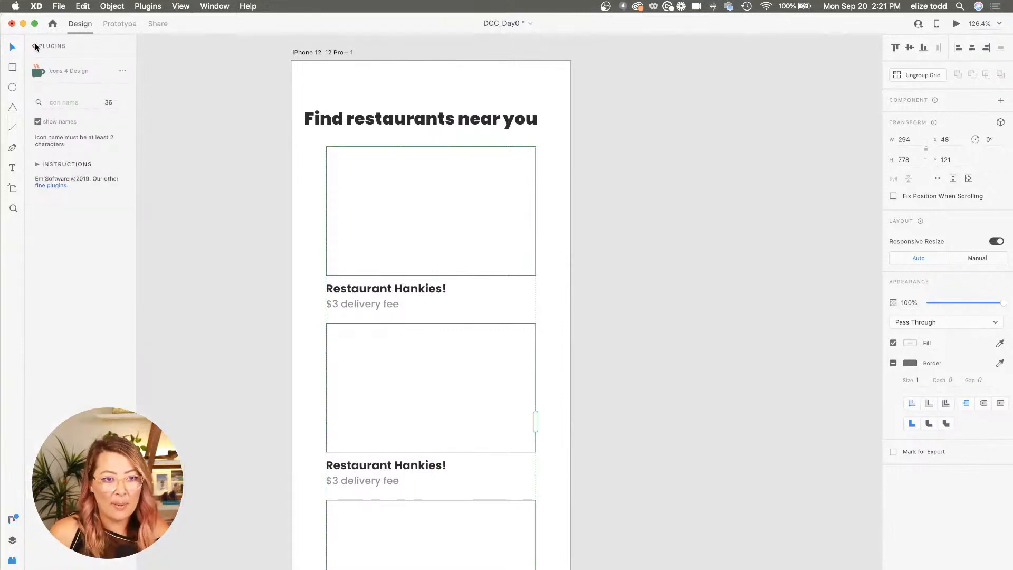
left_click(35, 47)
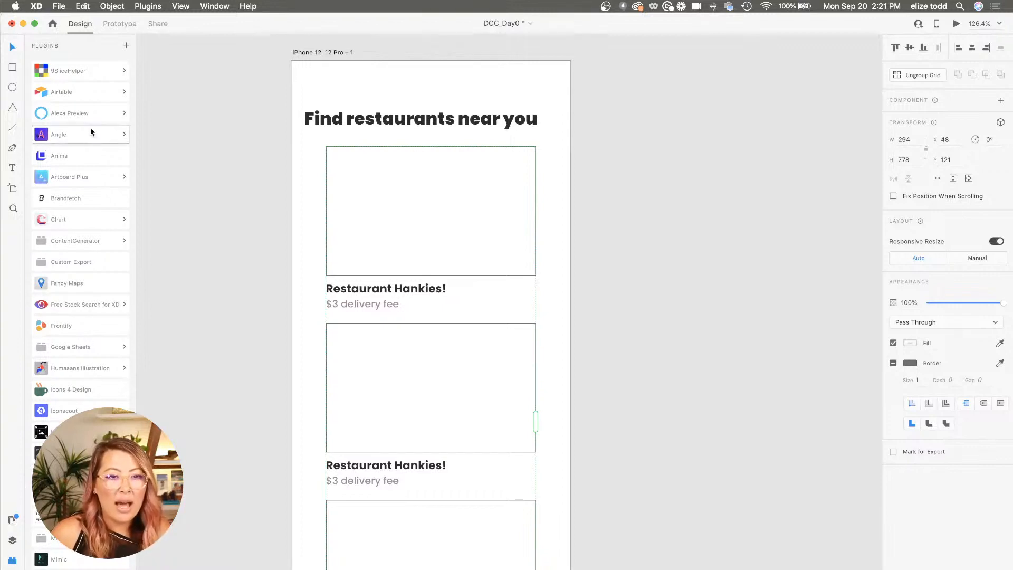
left_click(125, 47)
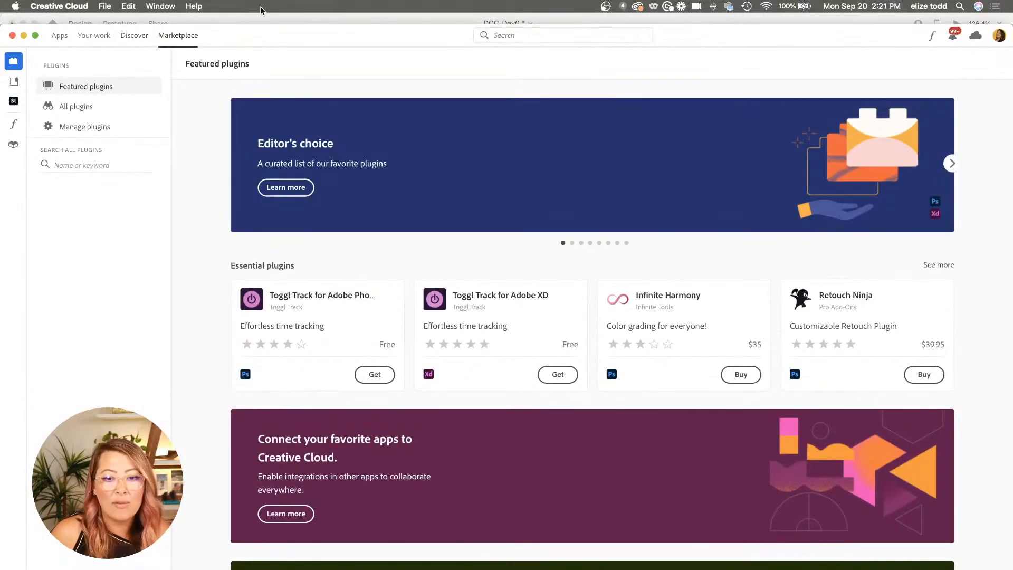
left_click(226, 22)
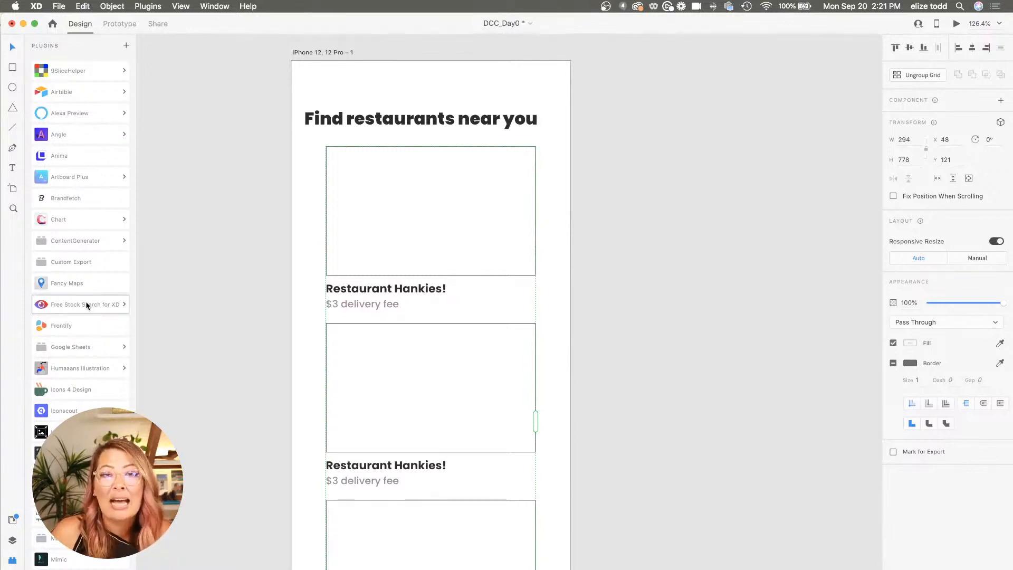
Launch the Free Stock Search plugin and search its photos for "food"
left_click(53, 303)
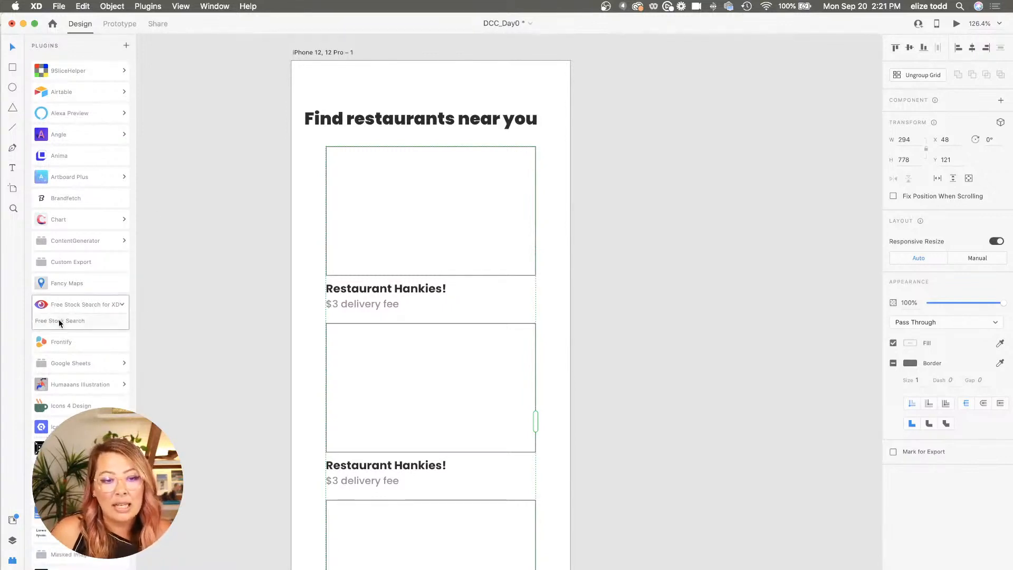
left_click(58, 318)
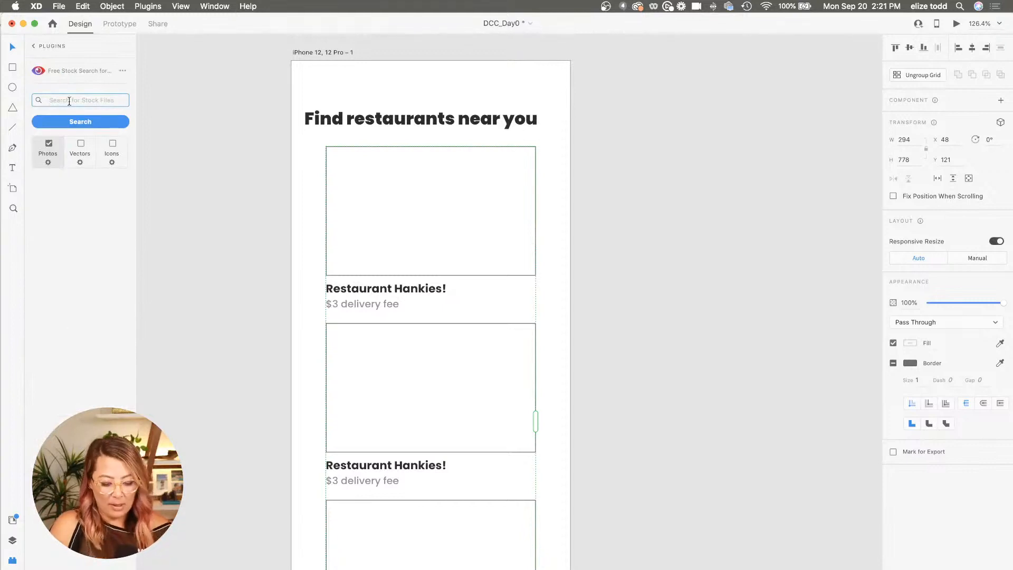
type("foofood")
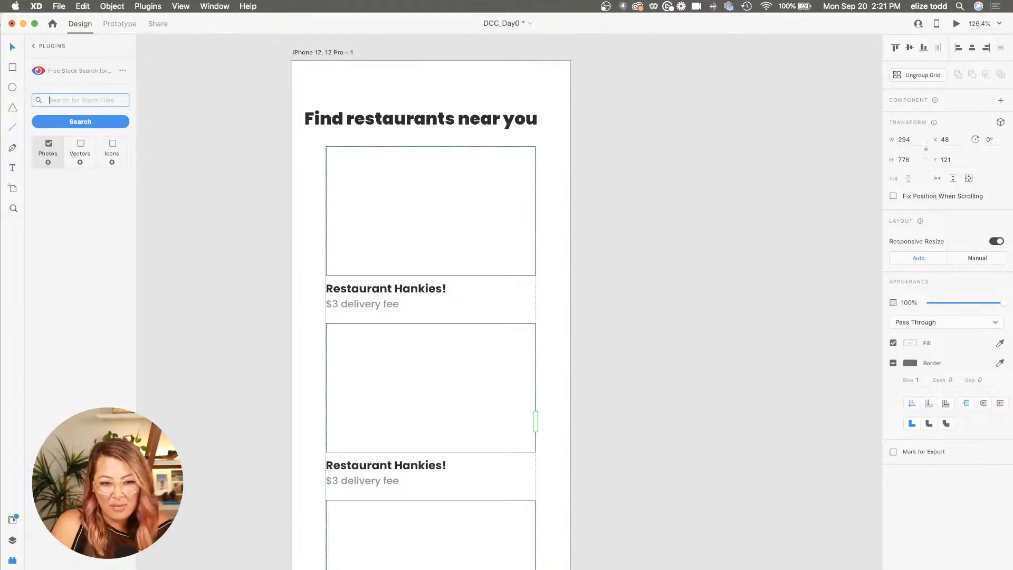
key("Return")
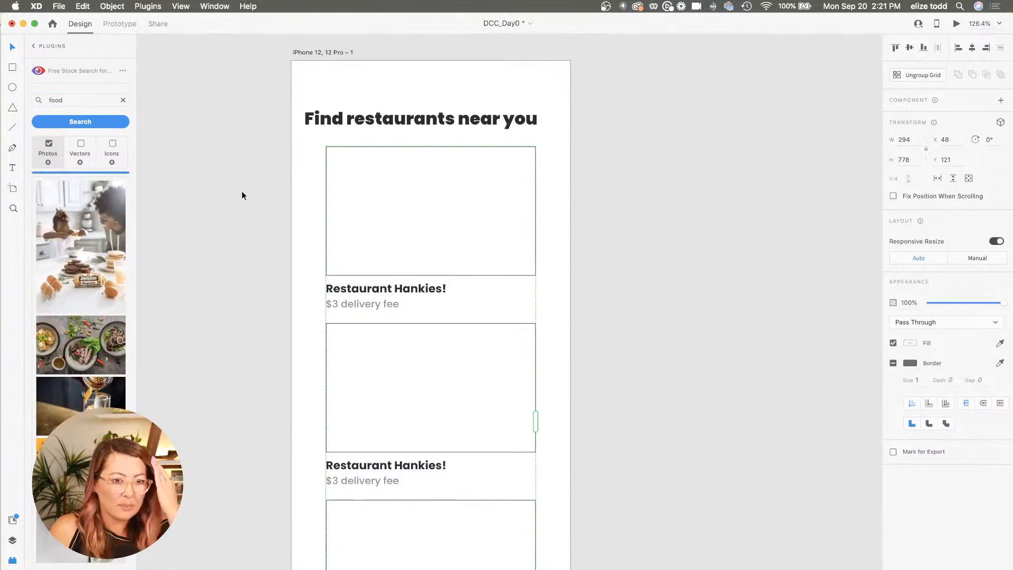
Fill the Repeat Grid's image placeholders with selected food photos, including the plated dishes, the whiskey glass and the orange soup
scroll(240, 200, "down", 2)
scroll(79, 264, "down", 3)
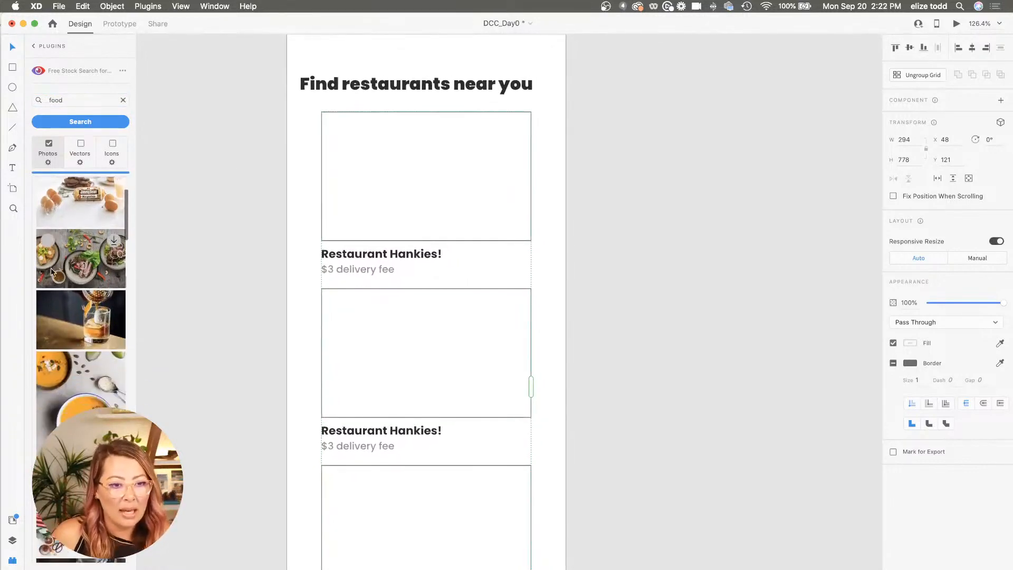
left_click(47, 241)
left_click(48, 301)
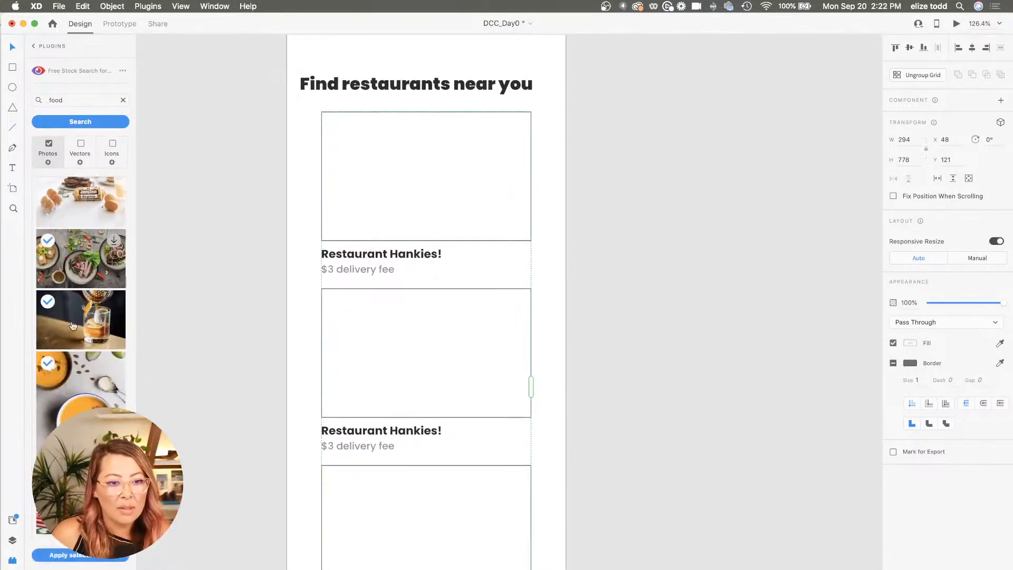
left_click(47, 362)
scroll(74, 362, "down", 1)
scroll(78, 364, "down", 1)
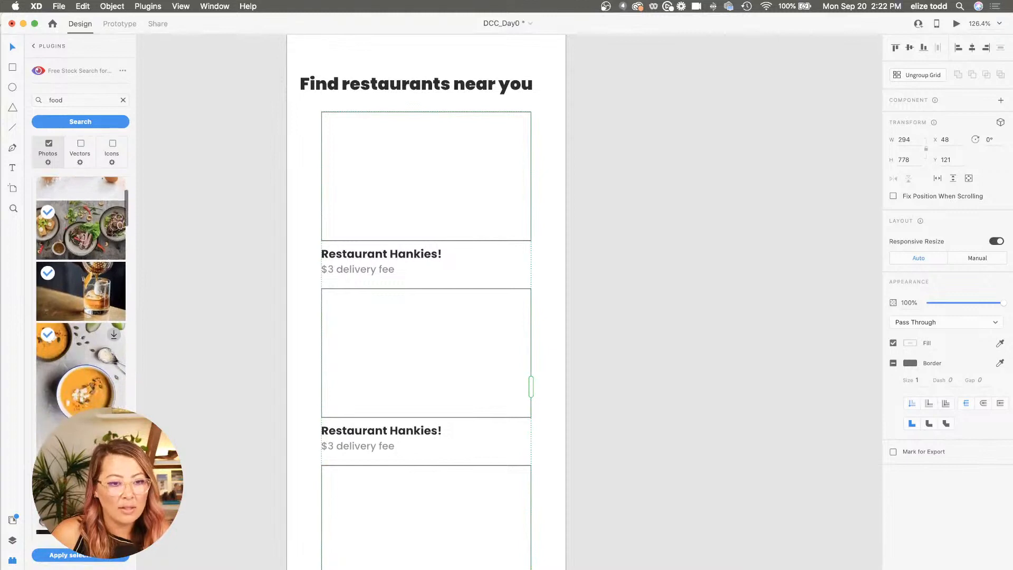
left_click(69, 554)
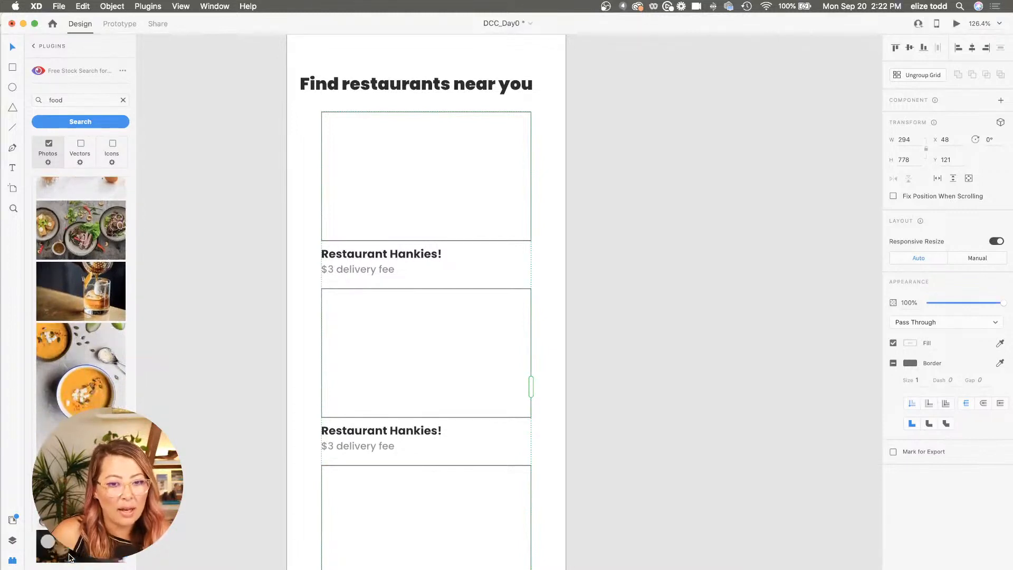
scroll(242, 451, "down", 3)
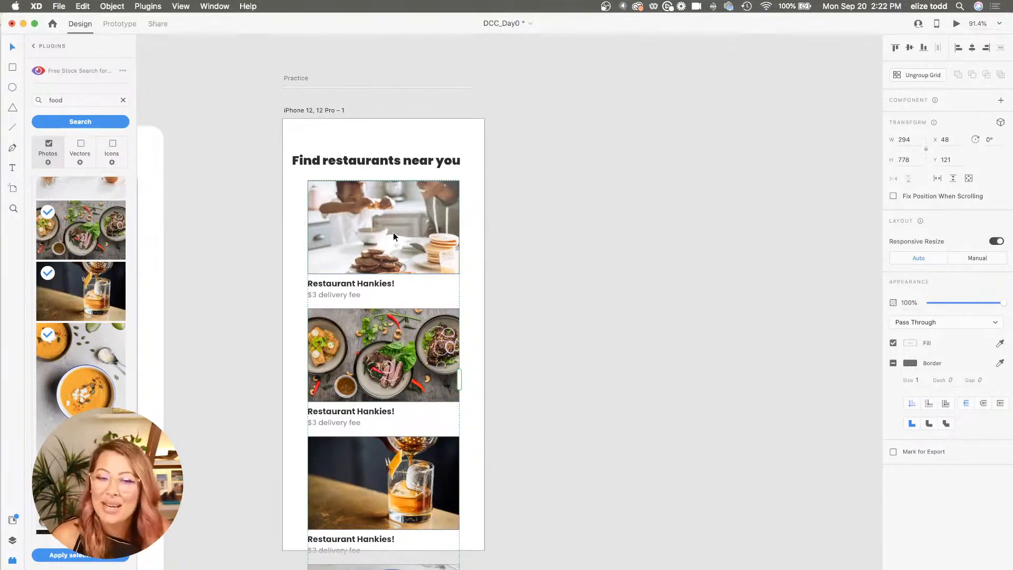
Remove the border from the photo rectangle inside the Repeat Grid and deselect it
scroll(394, 232, "up", 3)
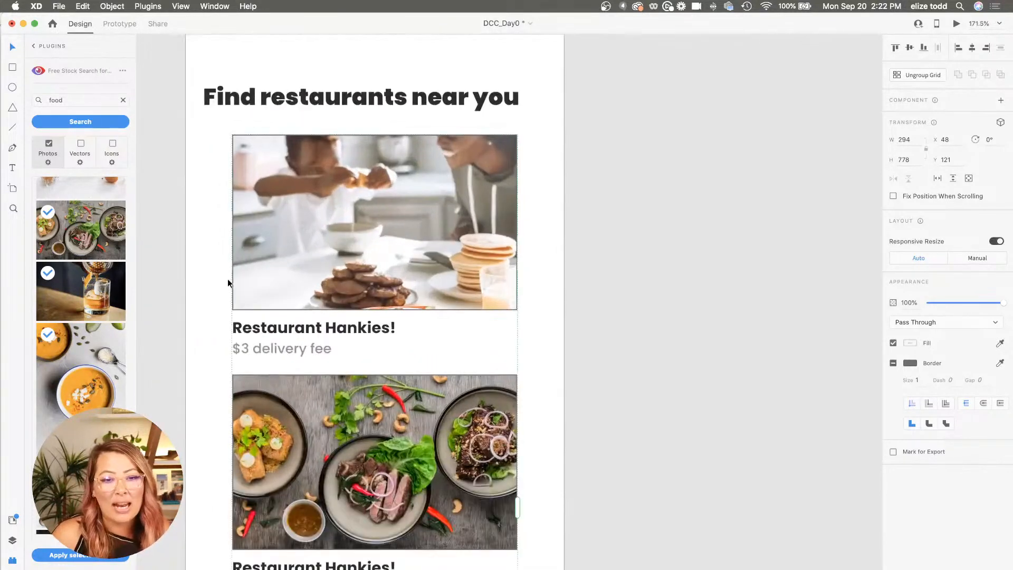
scroll(309, 201, "up", 3)
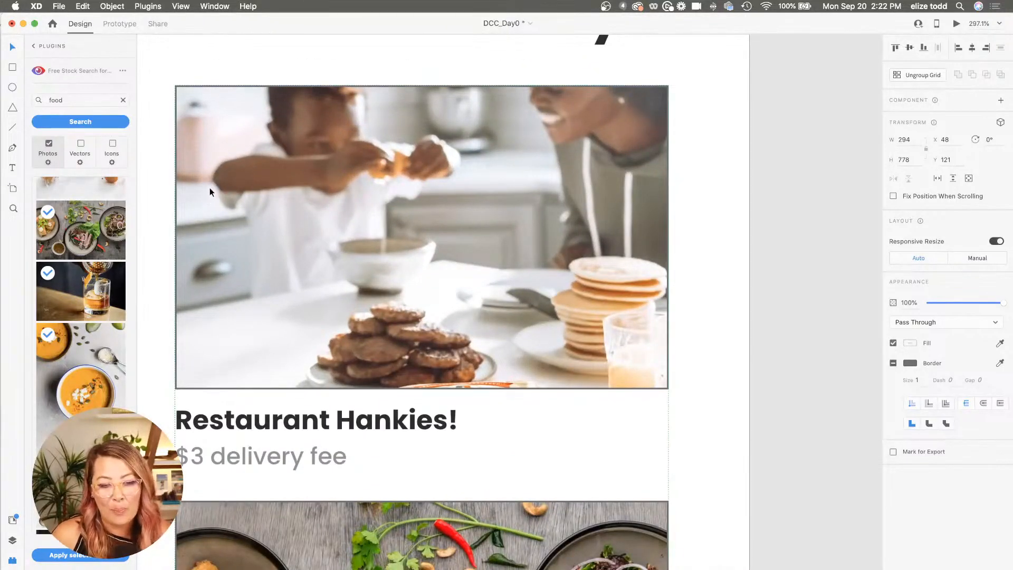
double_click(543, 318)
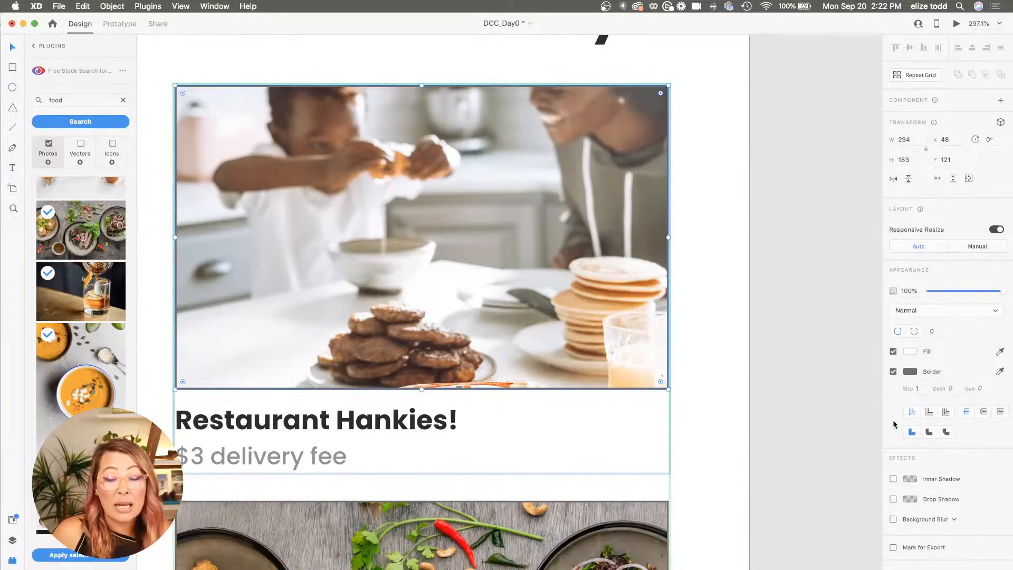
left_click(892, 372)
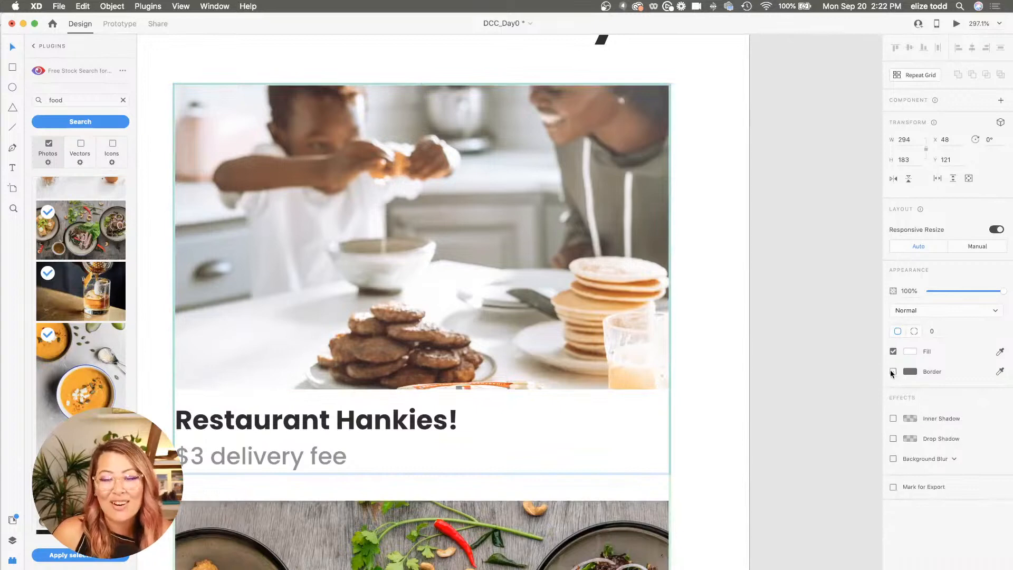
scroll(555, 339, "down", 3)
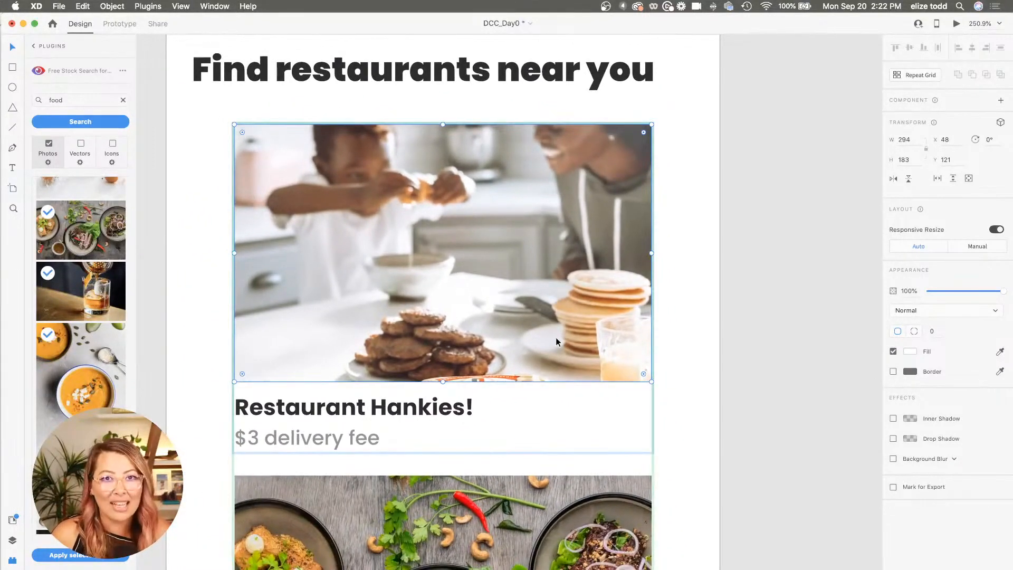
left_click(685, 319)
scroll(685, 319, "down", 5)
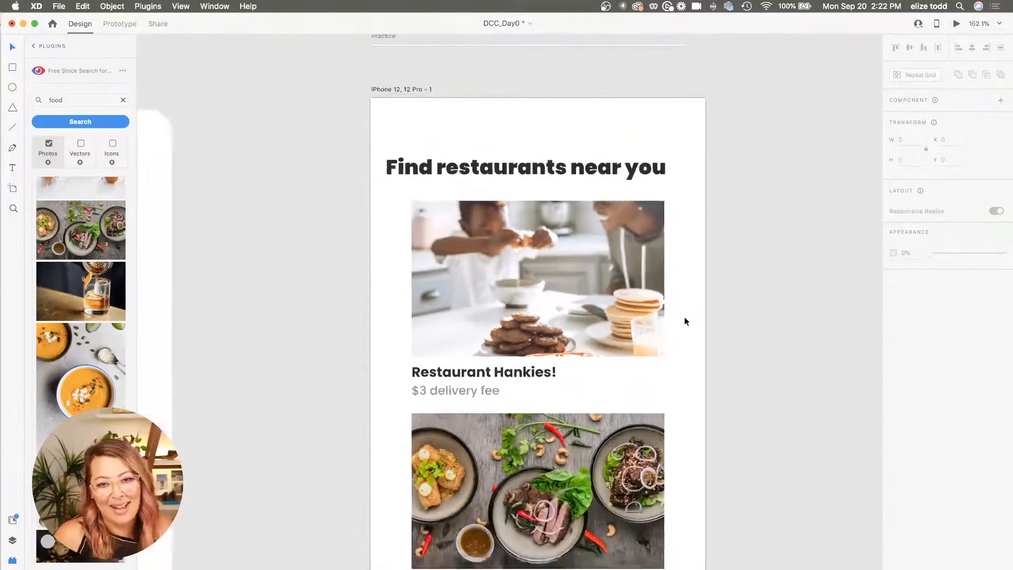
scroll(567, 253, "down", 5)
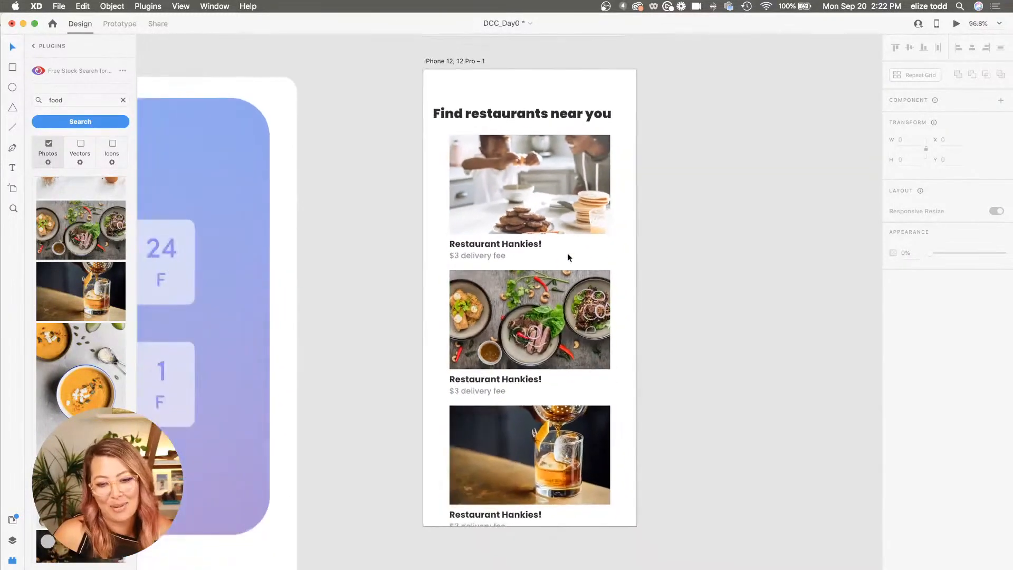
scroll(567, 252, "up", 3)
left_click(528, 196)
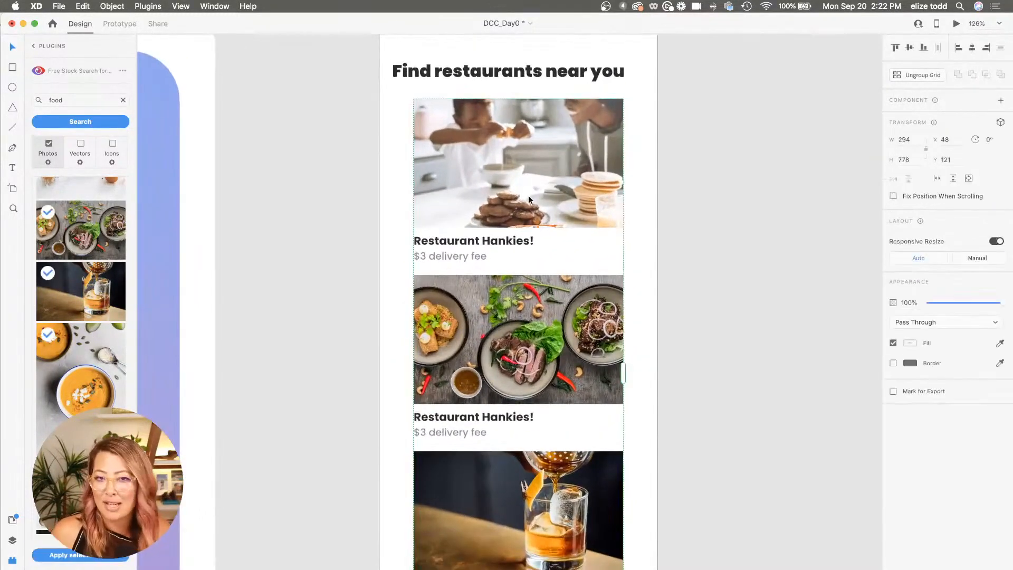
scroll(495, 201, "down", 3)
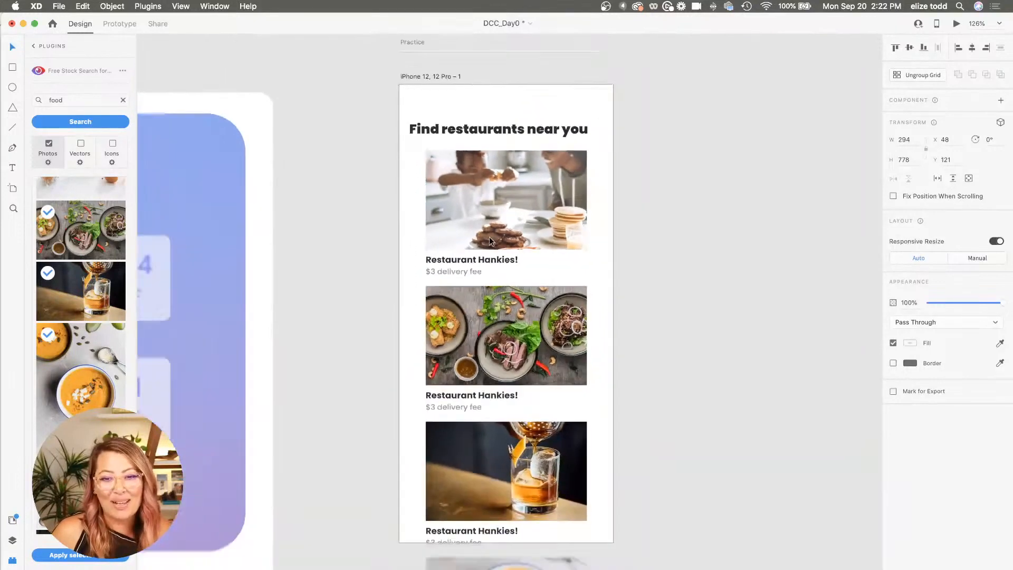
scroll(489, 236, "down", 2)
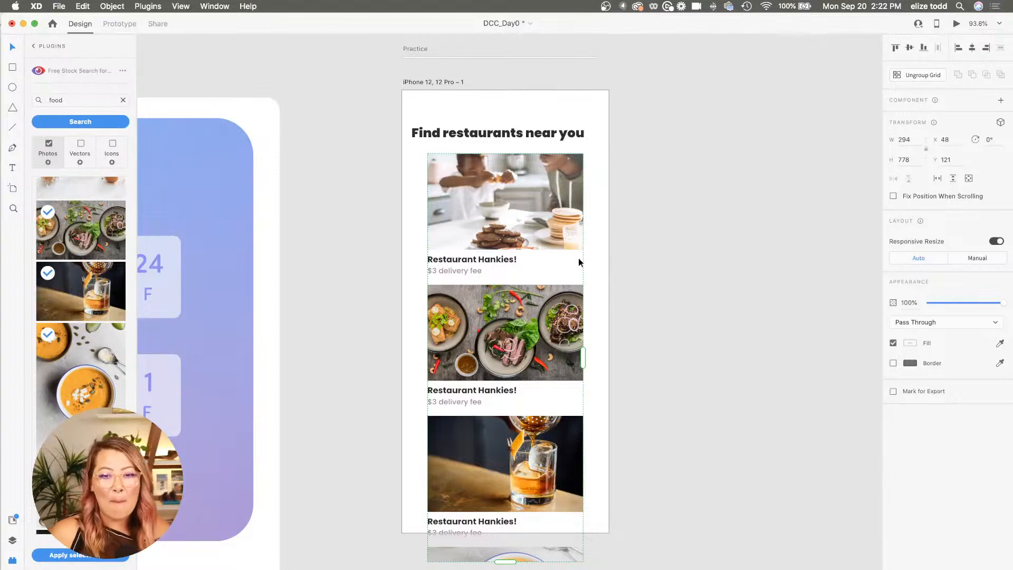
Switch to the Icons 4 Design plugin and look up icons named "search"
left_click(32, 46)
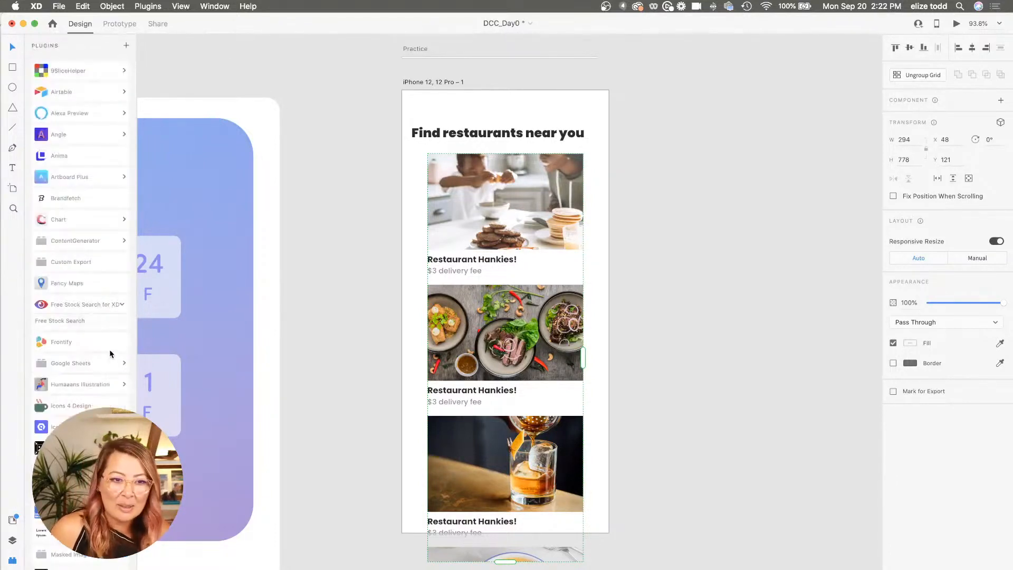
left_click(69, 404)
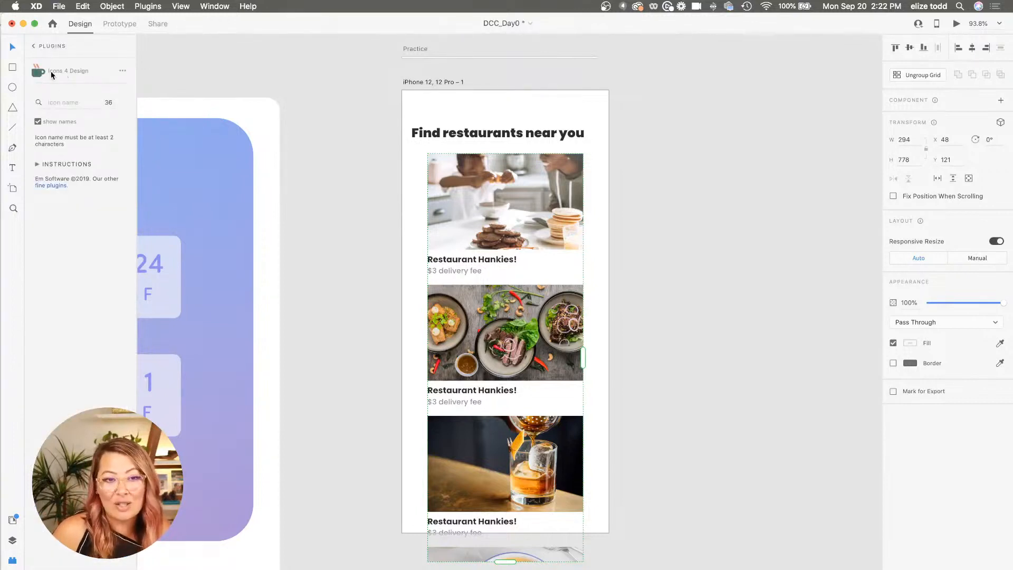
left_click(53, 103)
type("s")
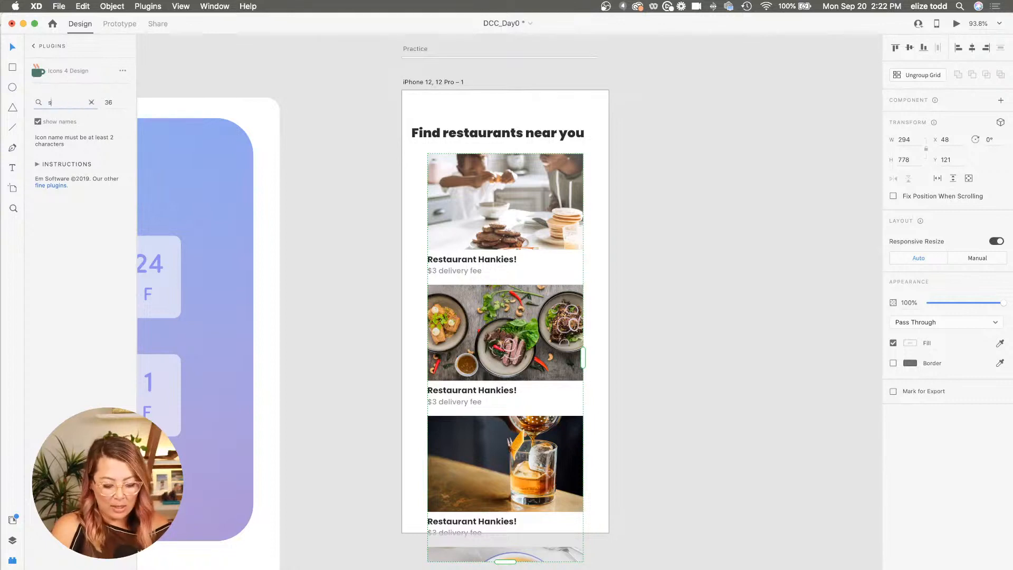
type("earch")
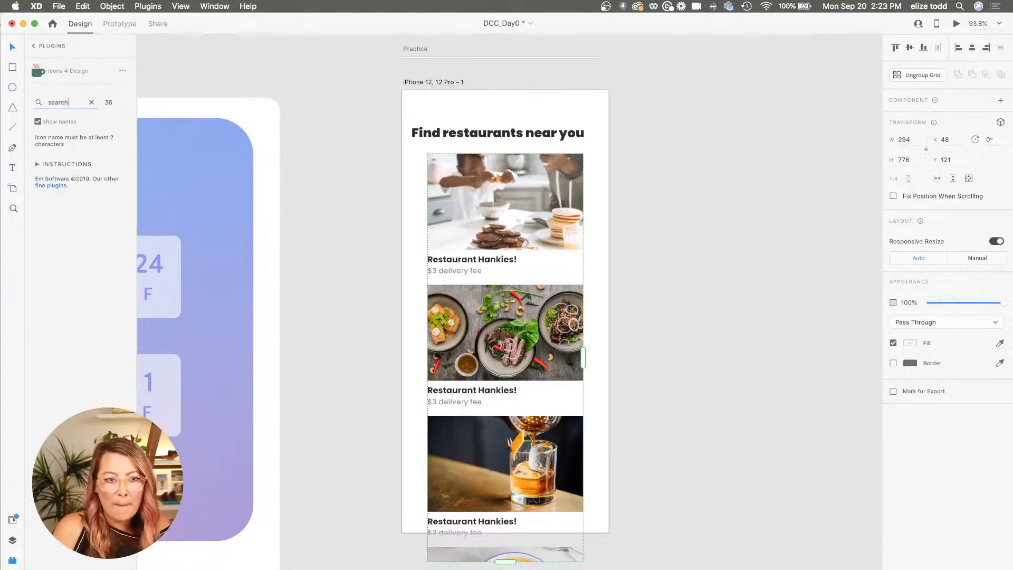
Insert the Feather search icon on the artboard and place it in the upper-right corner above the heading, at about X 333, Y 15
left_click(454, 133)
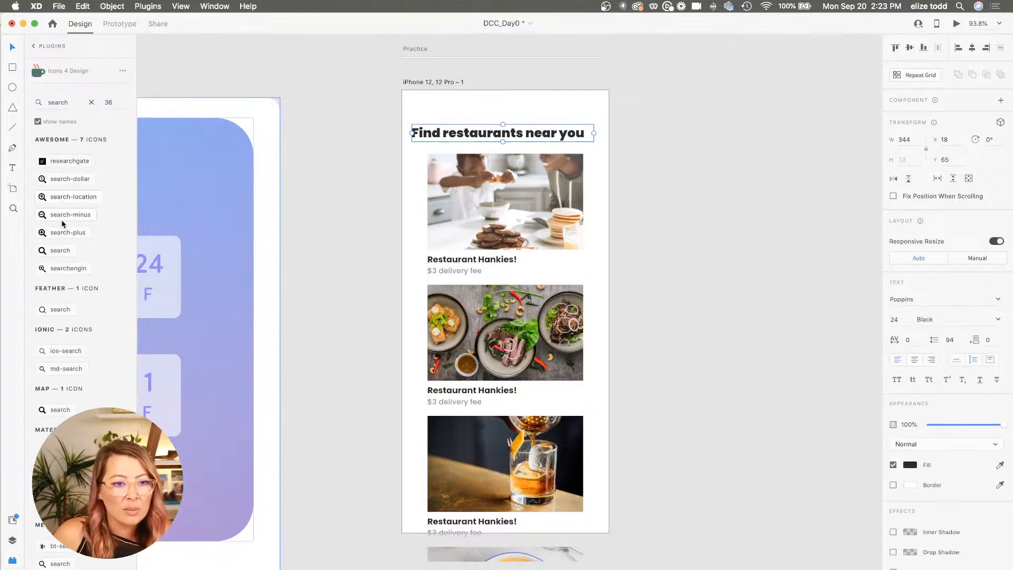
left_click(58, 310)
scroll(420, 89, "up", 3)
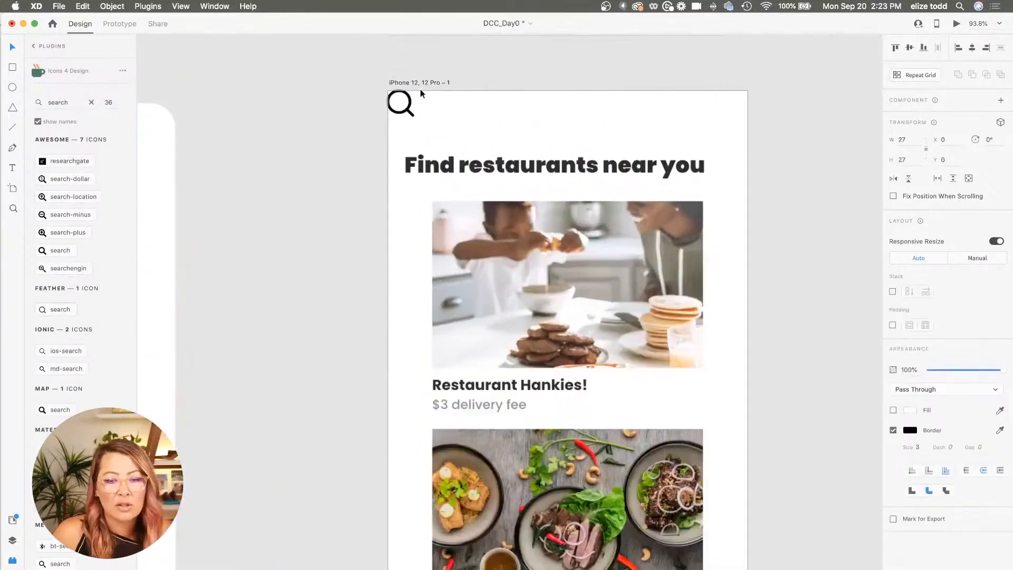
scroll(420, 89, "up", 2)
left_click_drag(410, 123, 784, 130)
Find icons named "menu", insert the Feather one and place it in the artboard's upper-left corner at X 21, Y 15
left_click(74, 104)
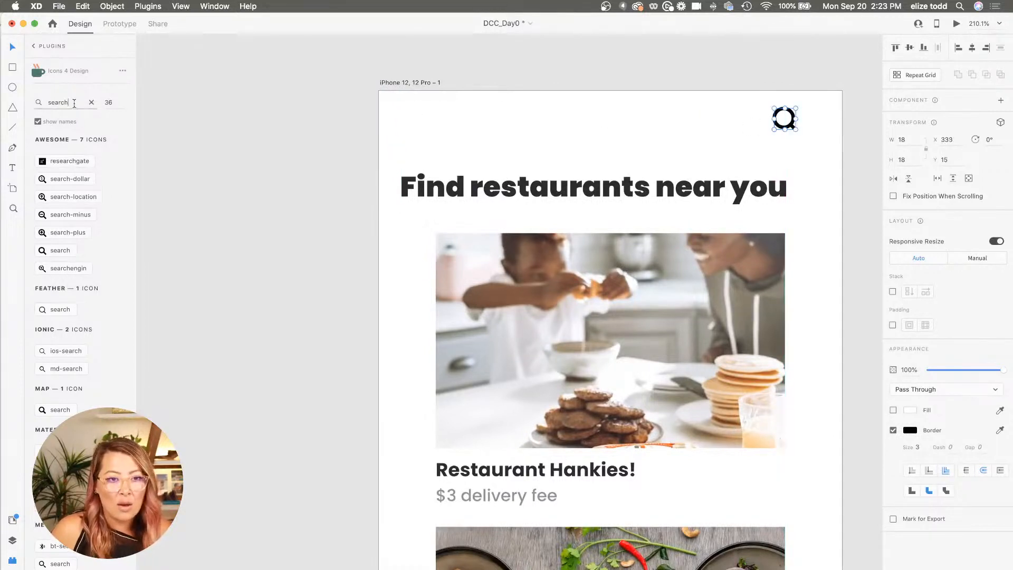
double_click(74, 104)
type("menu")
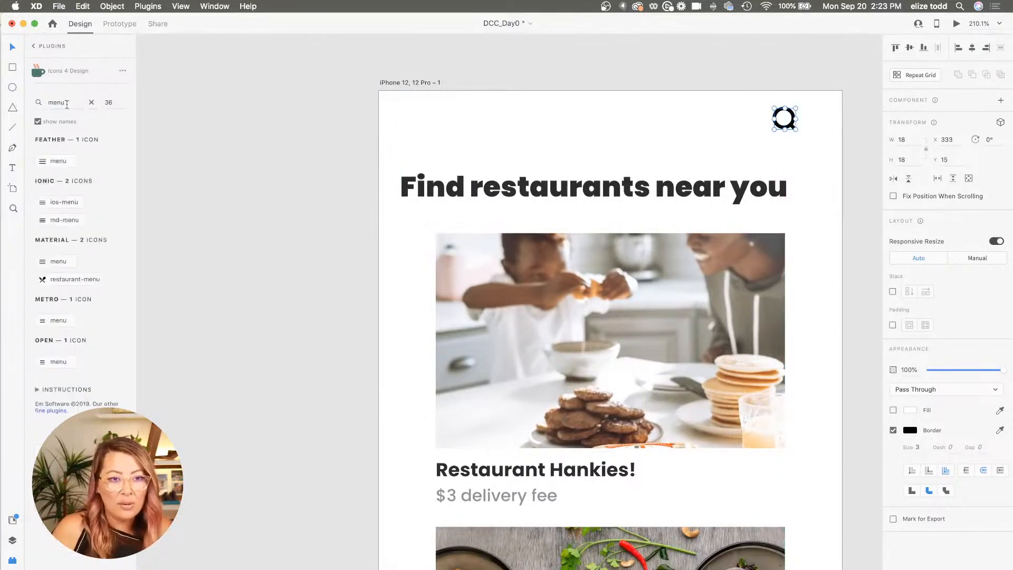
left_click(58, 161)
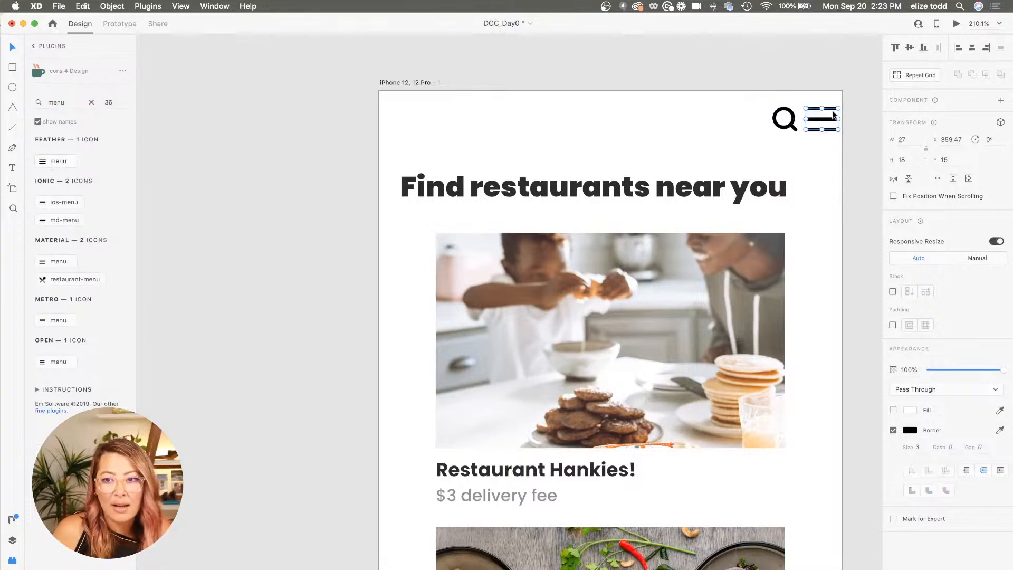
left_click_drag(826, 120, 428, 112)
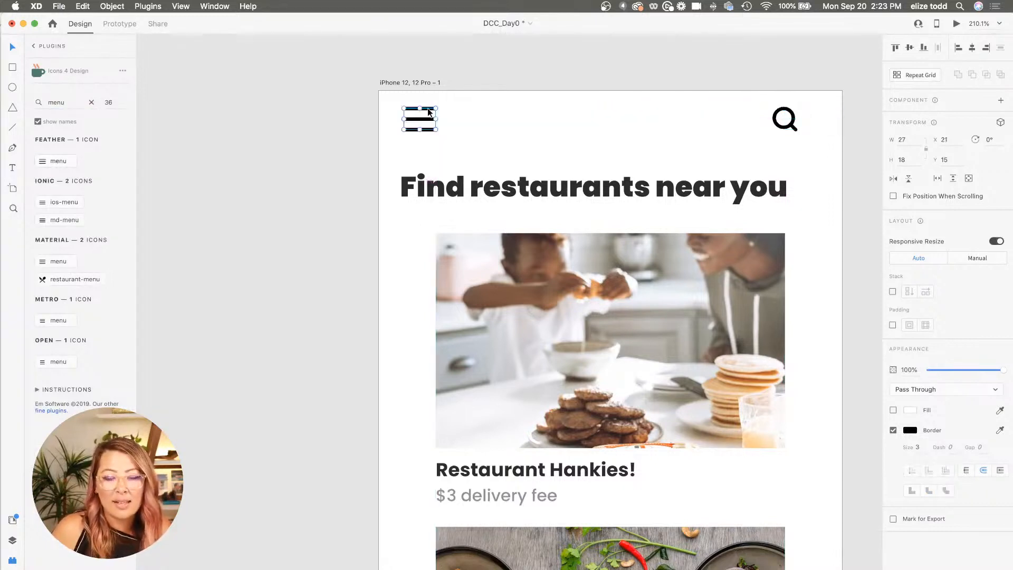
Shift the search icon slightly to the right, to X 335, and select the Repeat Grid
scroll(428, 112, "down", 3)
left_click(726, 123)
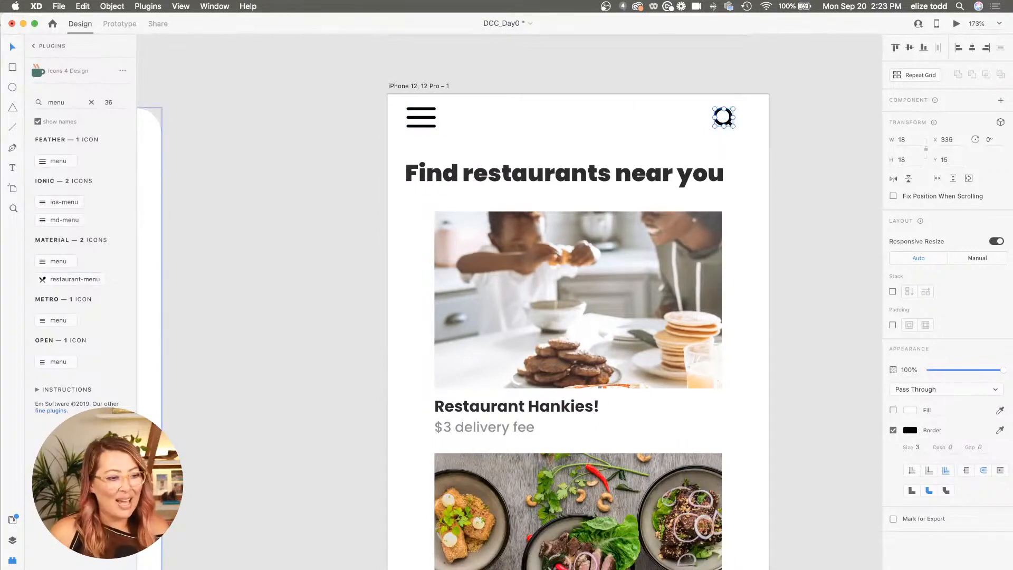
left_click(451, 244)
scroll(452, 244, "down", 5)
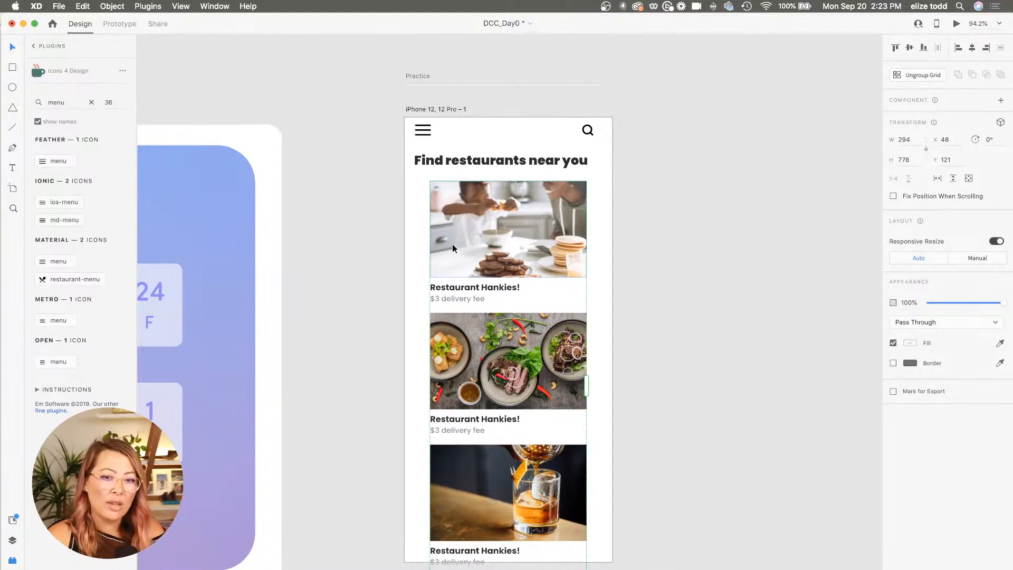
Add all colors used on the iPhone artboard to the document assets, and reselect the artboard
left_click(432, 108)
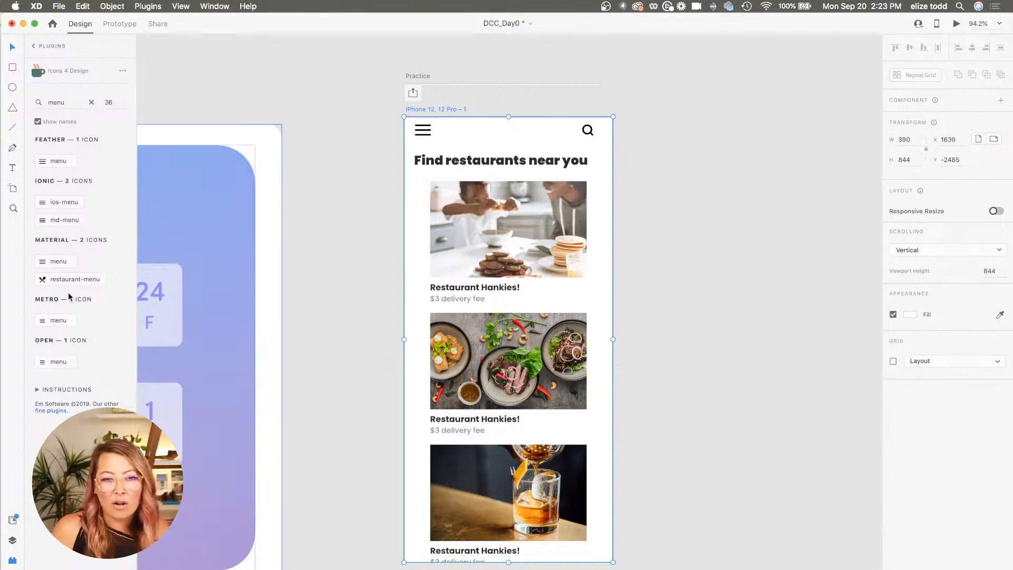
left_click(12, 520)
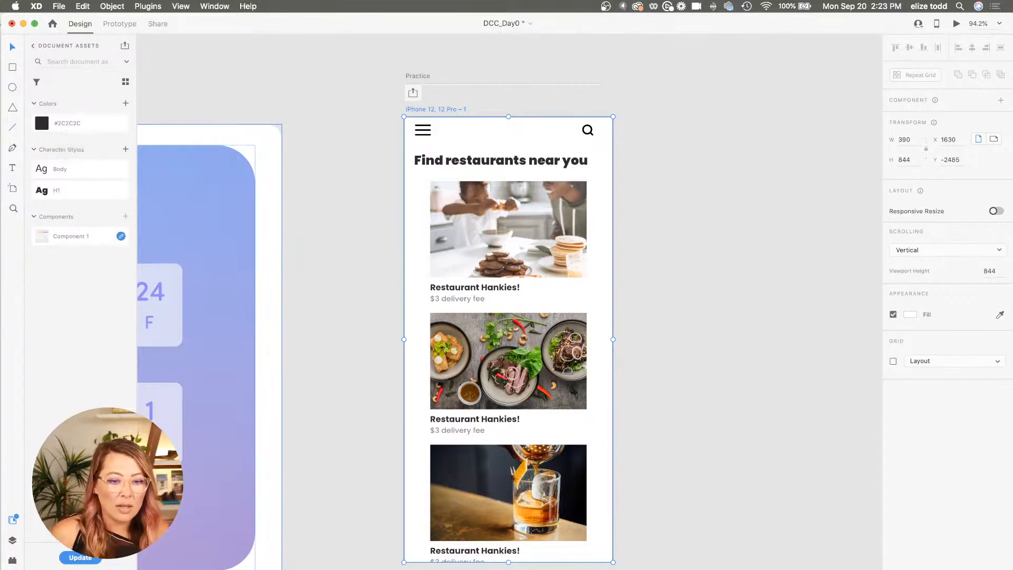
left_click(125, 102)
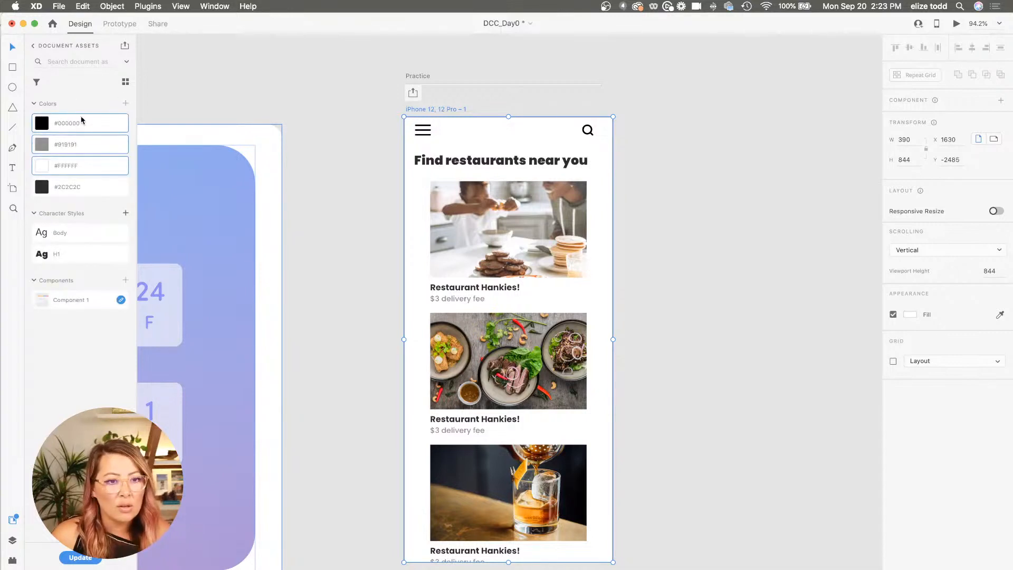
left_click(721, 141)
left_click(435, 111)
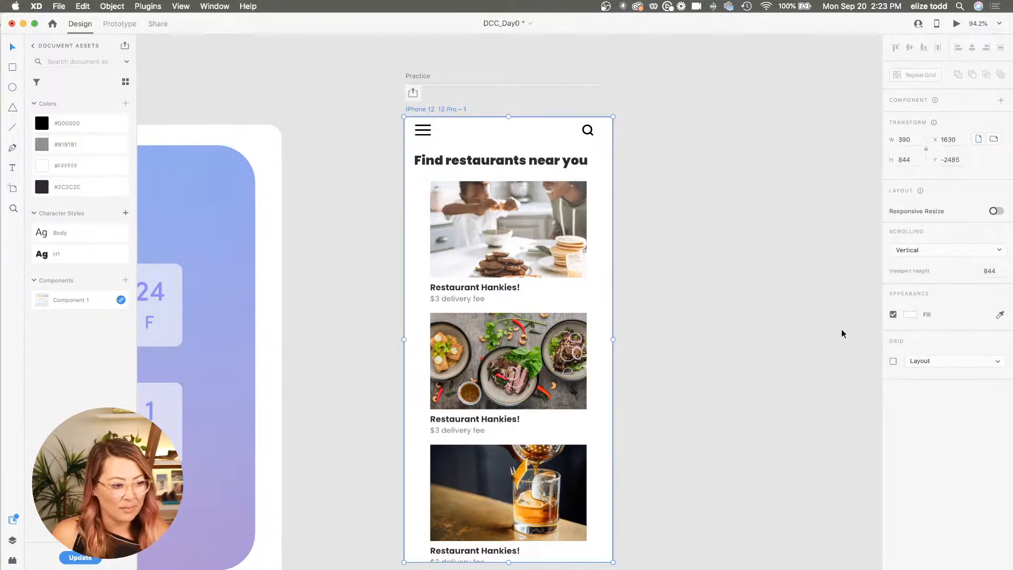
Fill the iPhone 12, 12 Pro – 1 artboard with dark blue #031D64 and add that color to the document assets
left_click(911, 315)
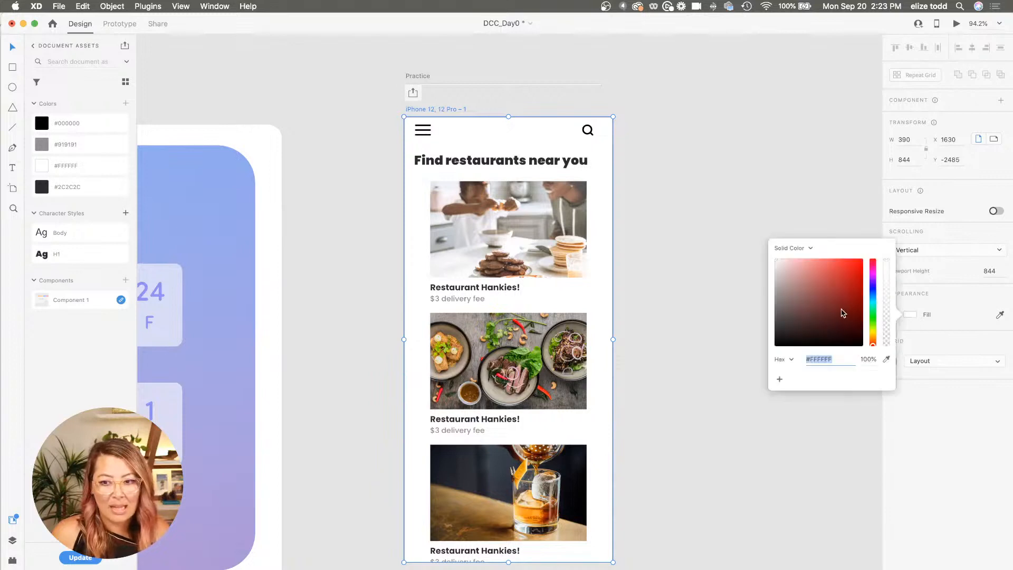
left_click(872, 294)
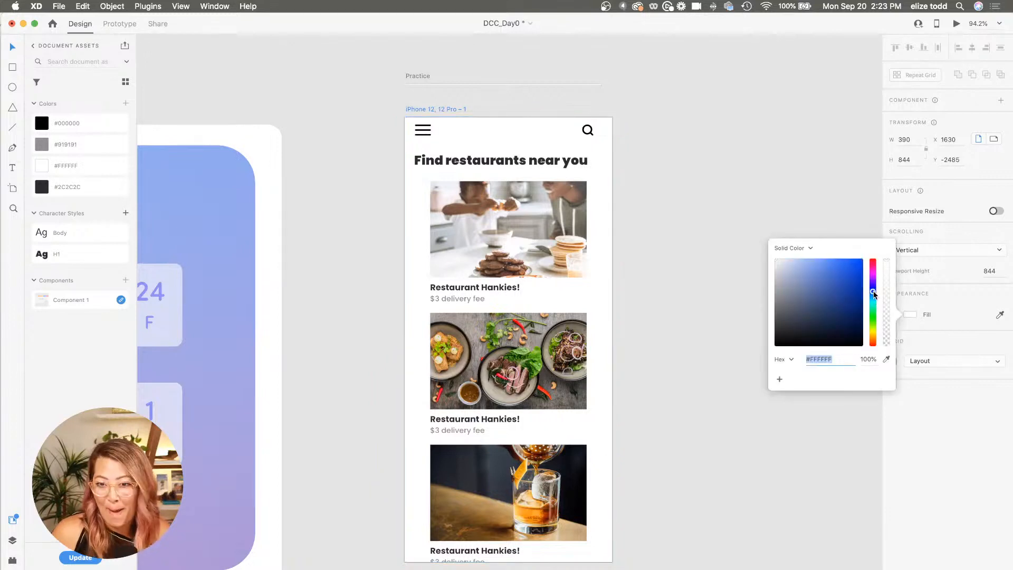
mouse_move(845, 304)
left_mouse_down()
mouse_move(833, 300)
mouse_move(855, 290)
mouse_move(860, 315)
left_mouse_up()
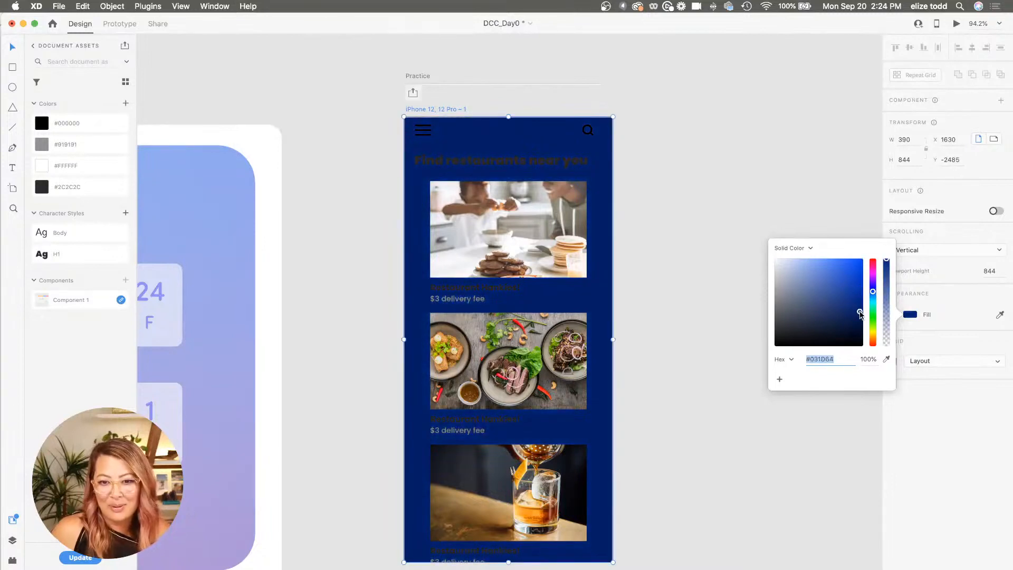
left_click(692, 278)
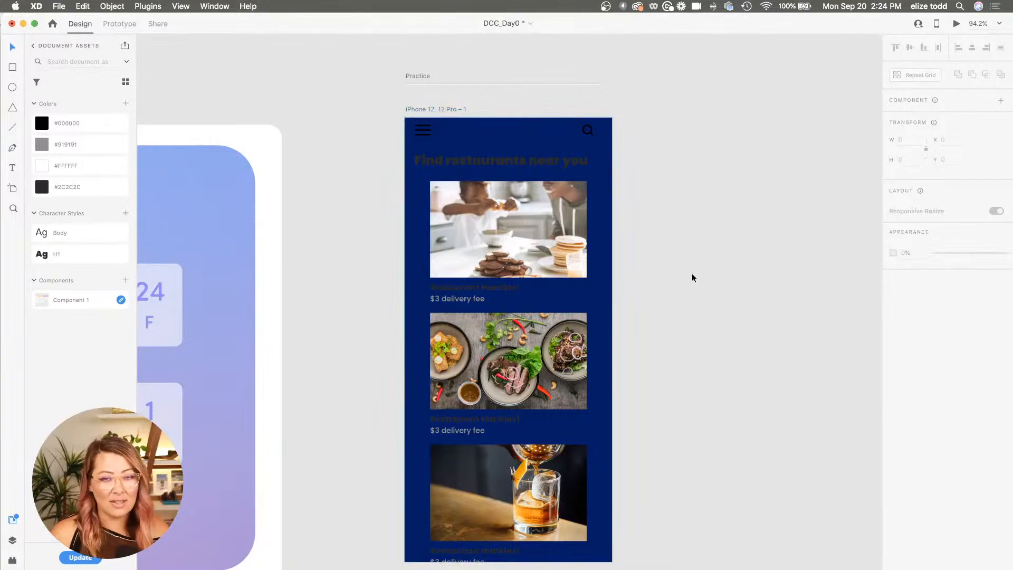
left_click(428, 109)
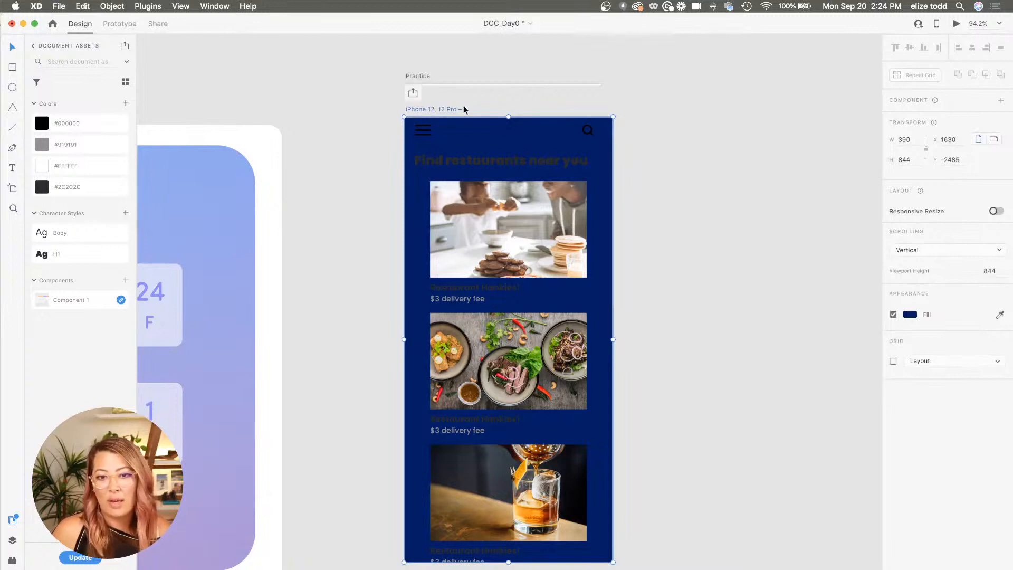
left_click(125, 103)
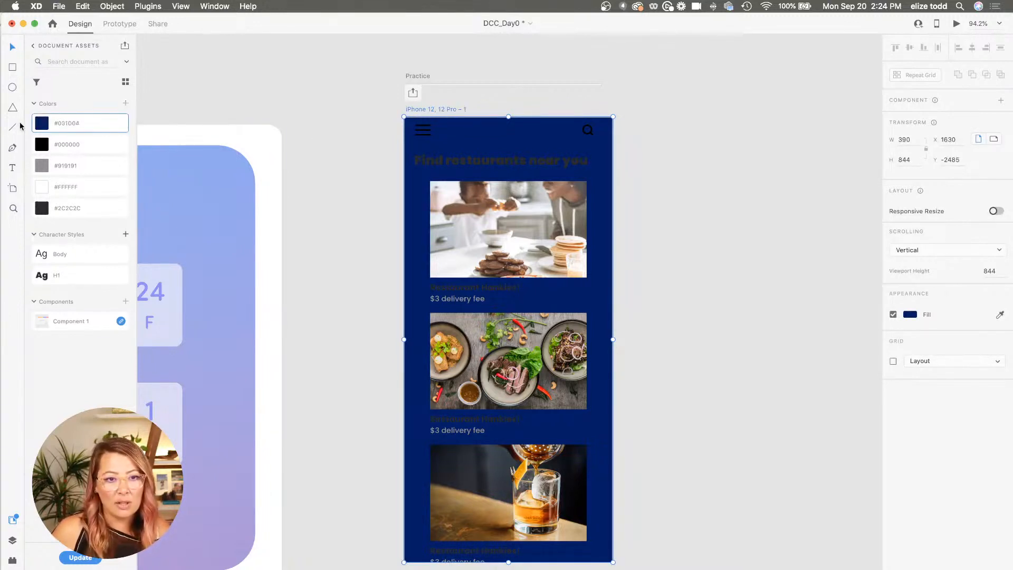
Change the dark gray #2C2C2C color asset to white #FFFFFF so the heading and restaurant names turn white
left_click(467, 163)
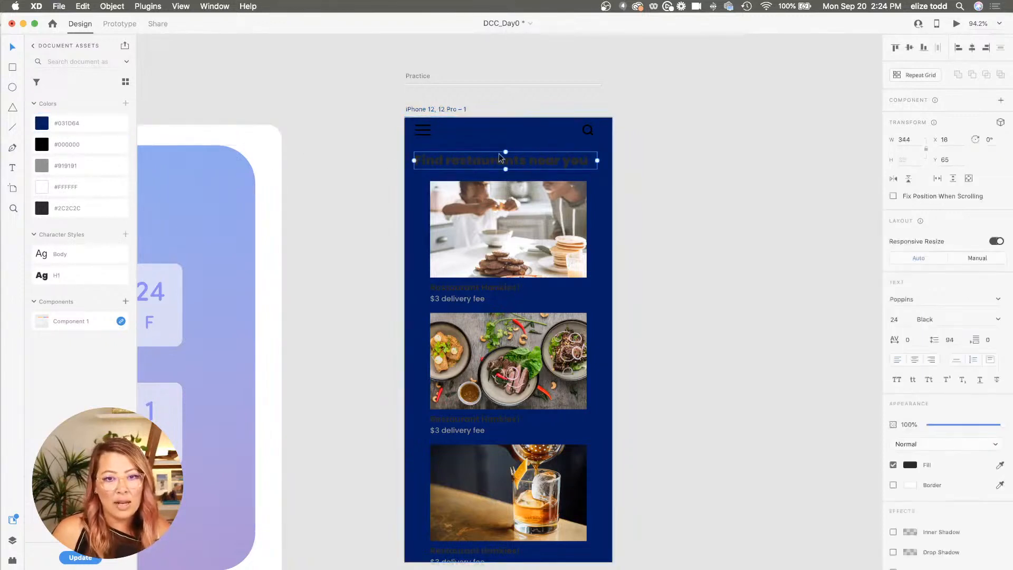
left_click(290, 218)
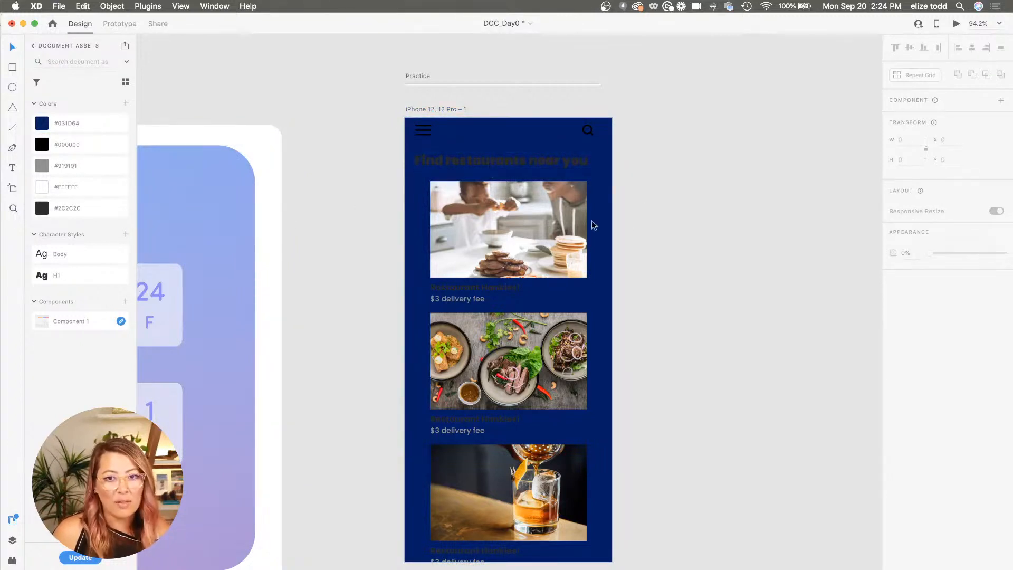
scroll(591, 223, "down", 1)
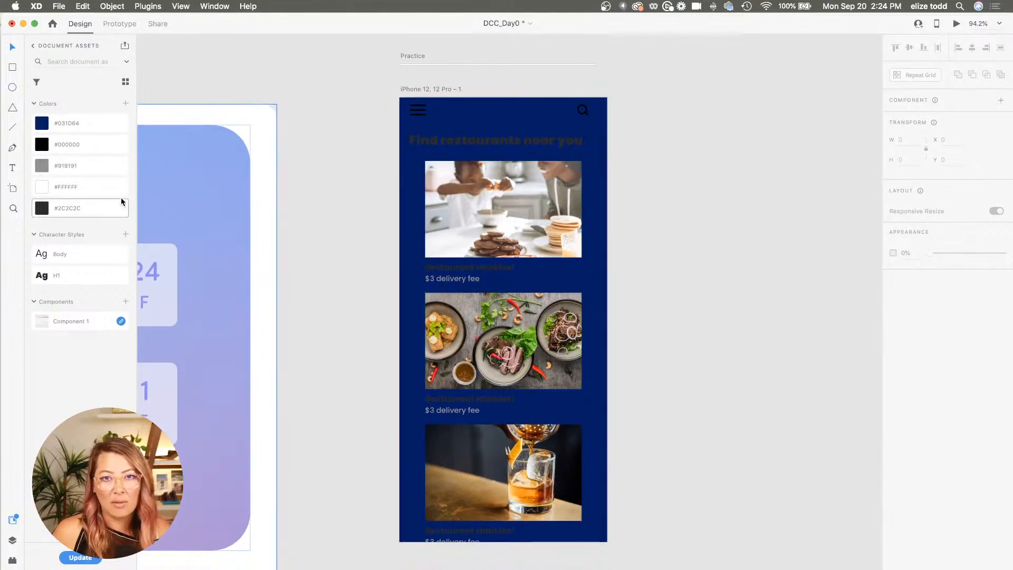
right_click(58, 209)
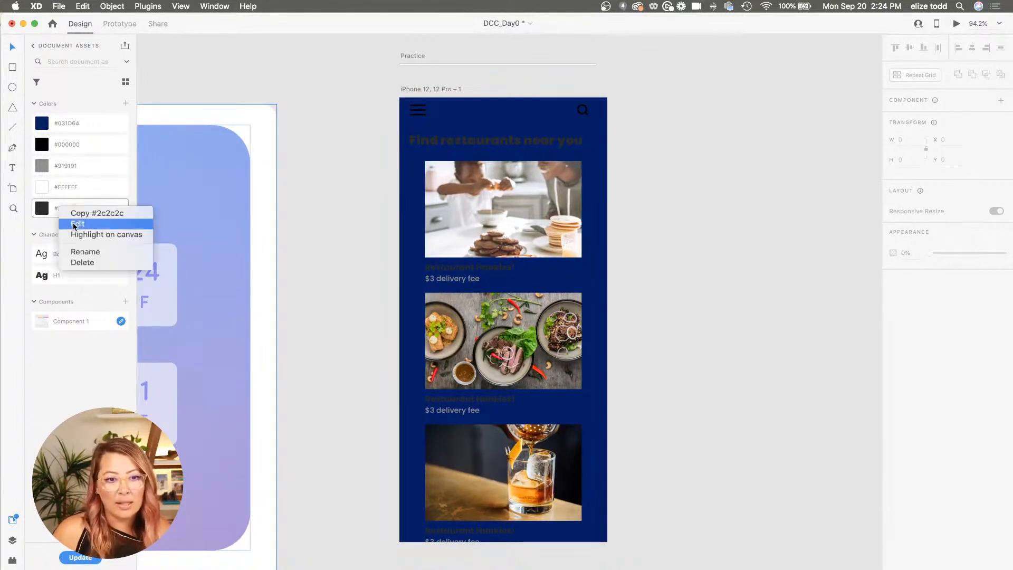
left_click(77, 225)
left_click(153, 209)
left_click_drag(153, 210, 123, 160)
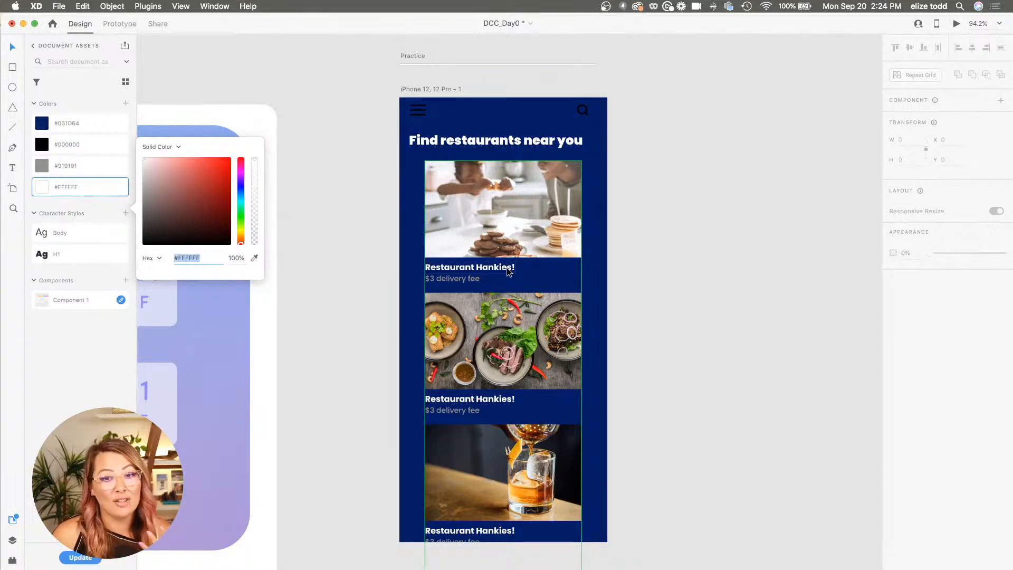
Change the black #000000 color asset to white #FFFFFF so the menu and search icons are recolored
left_click(422, 109)
scroll(422, 109, "up", 5)
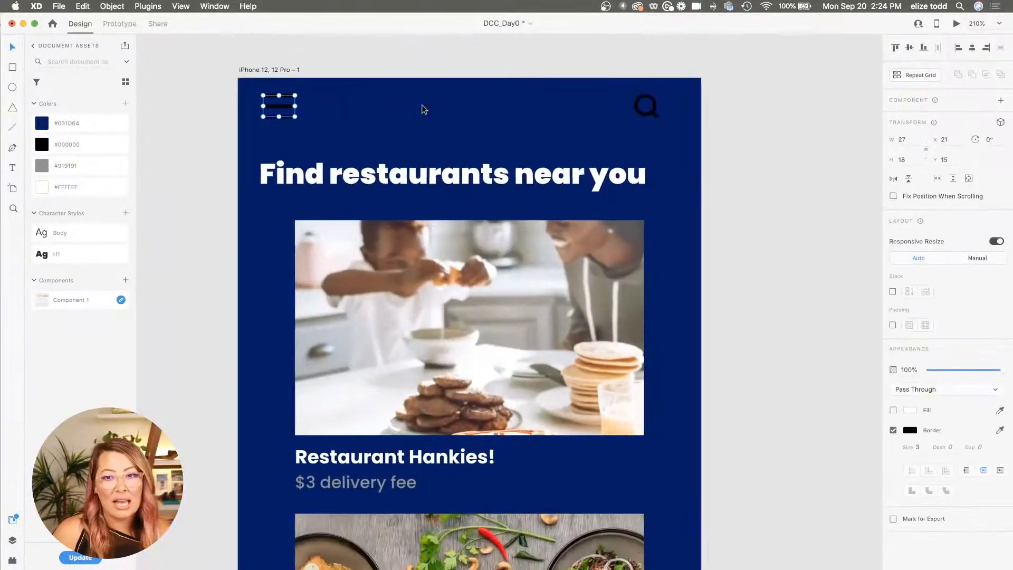
scroll(423, 109, "left", 1)
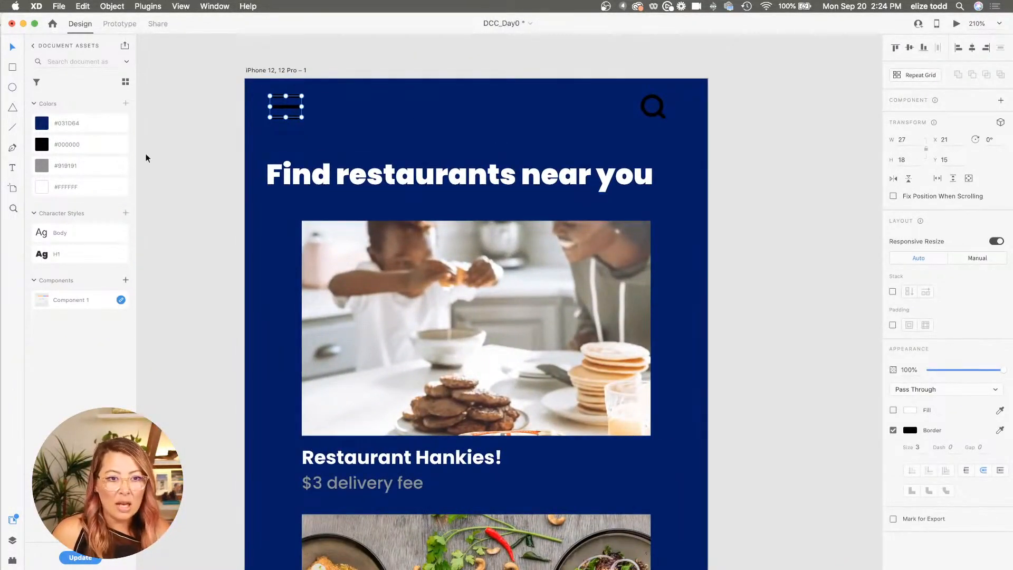
right_click(48, 145)
left_click(84, 185)
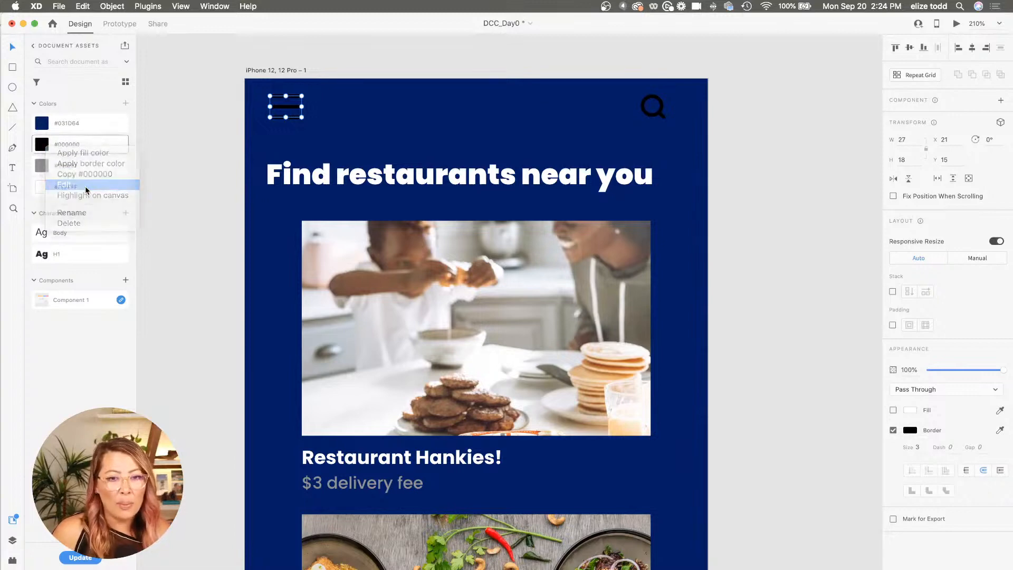
left_click_drag(199, 165, 143, 92)
left_click(236, 53)
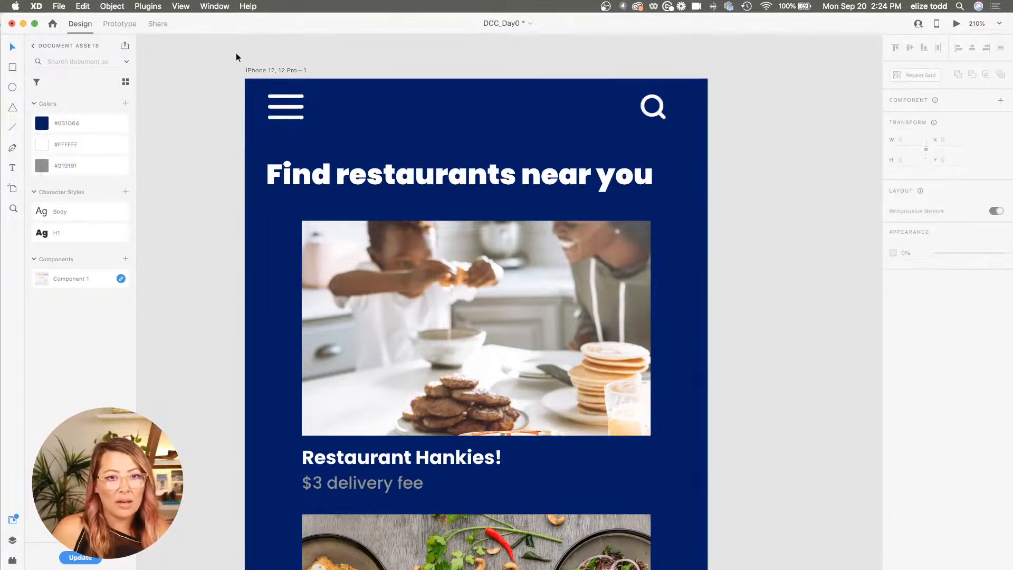
Give the iPhone artboard a linear gradient fill from dark blue #031D64 to purple #4B01B1
scroll(236, 52, "down", 10)
scroll(235, 53, "left", 3)
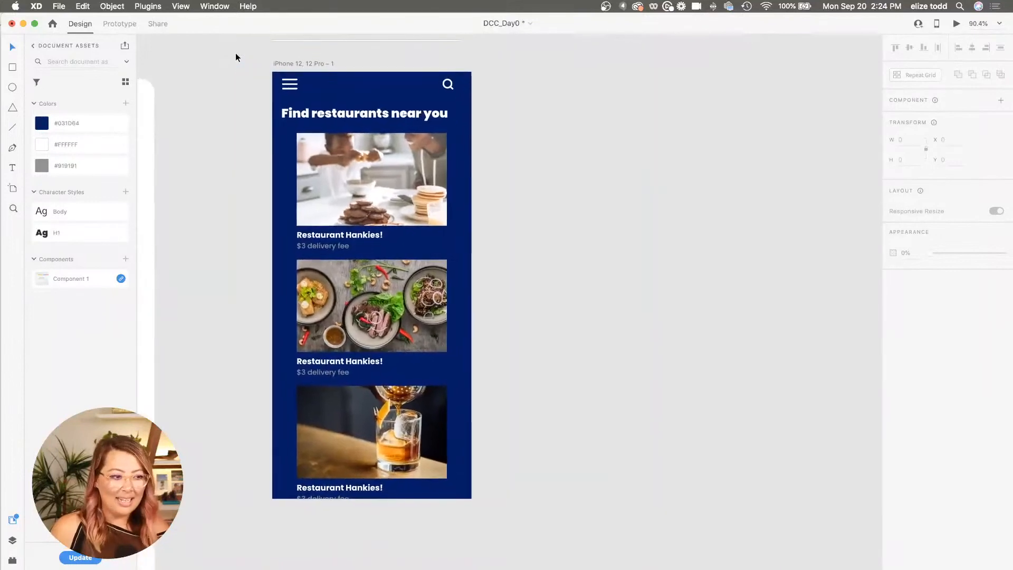
left_click(299, 61)
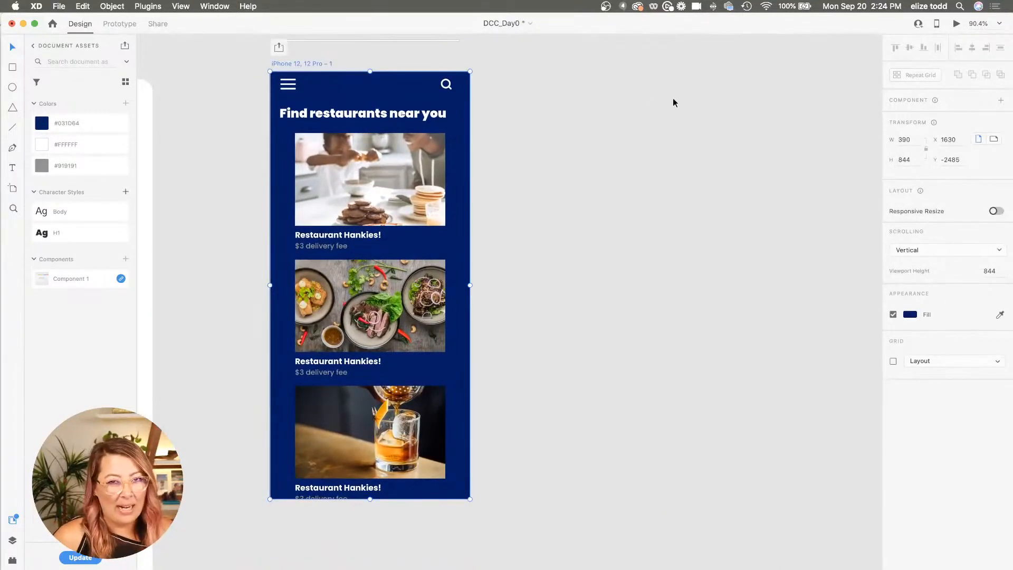
left_click(909, 315)
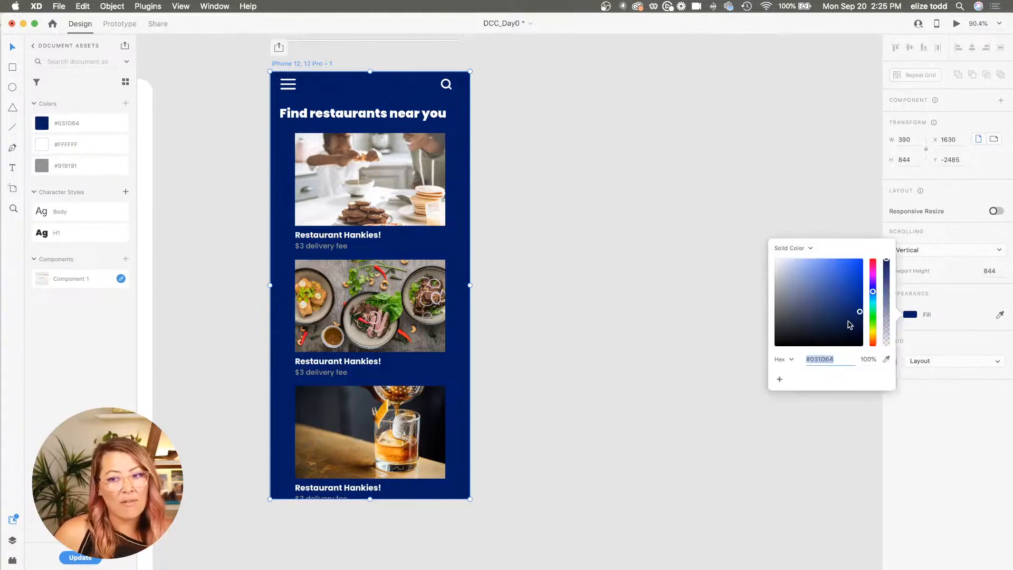
left_click(793, 247)
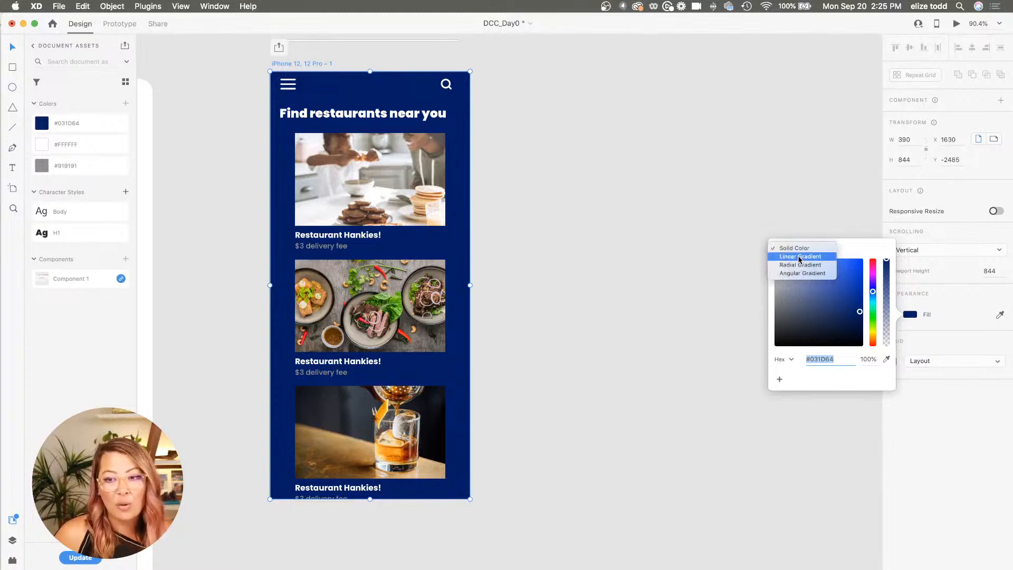
left_click(800, 257)
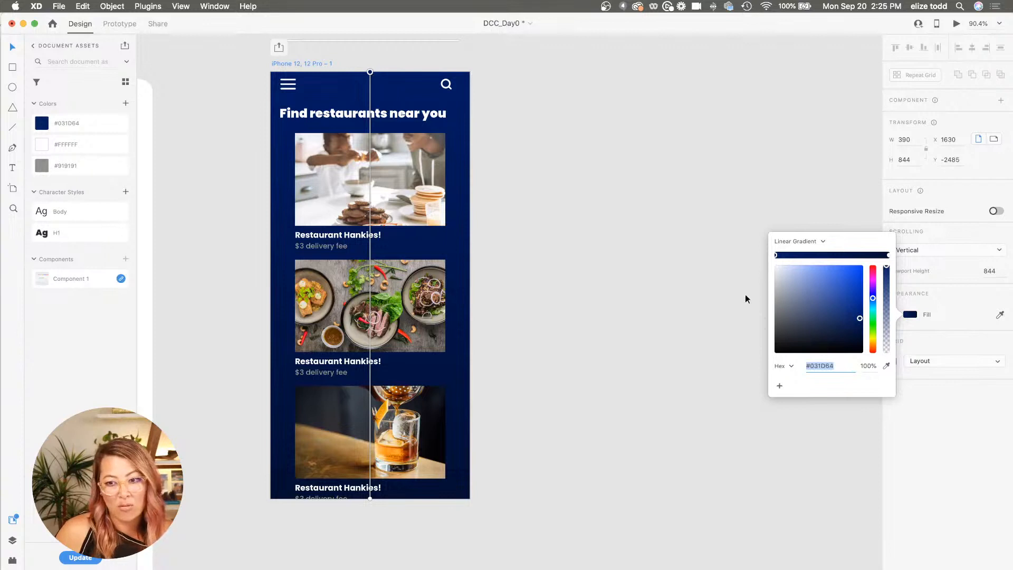
left_click(888, 258)
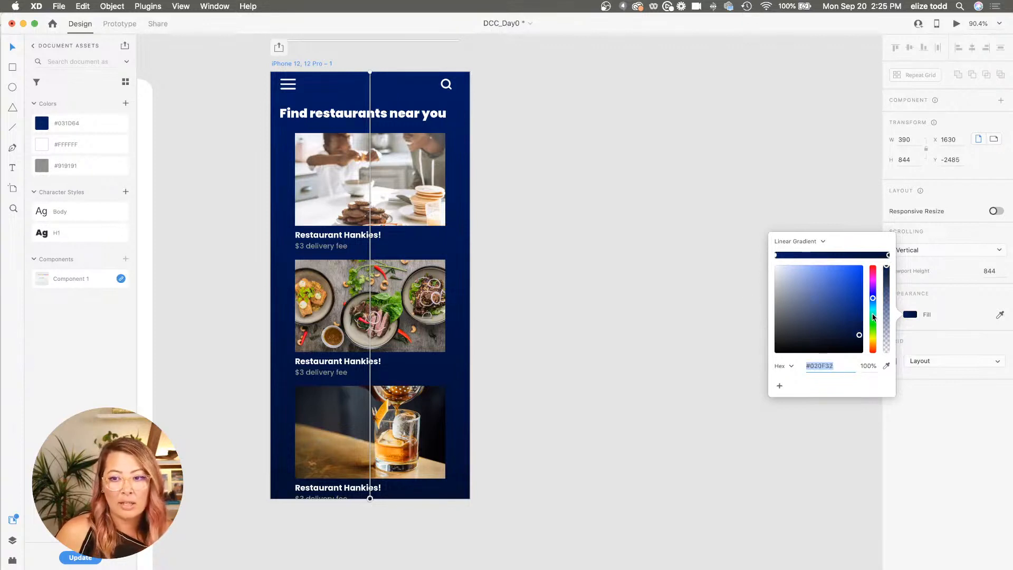
left_click_drag(871, 291, 872, 288)
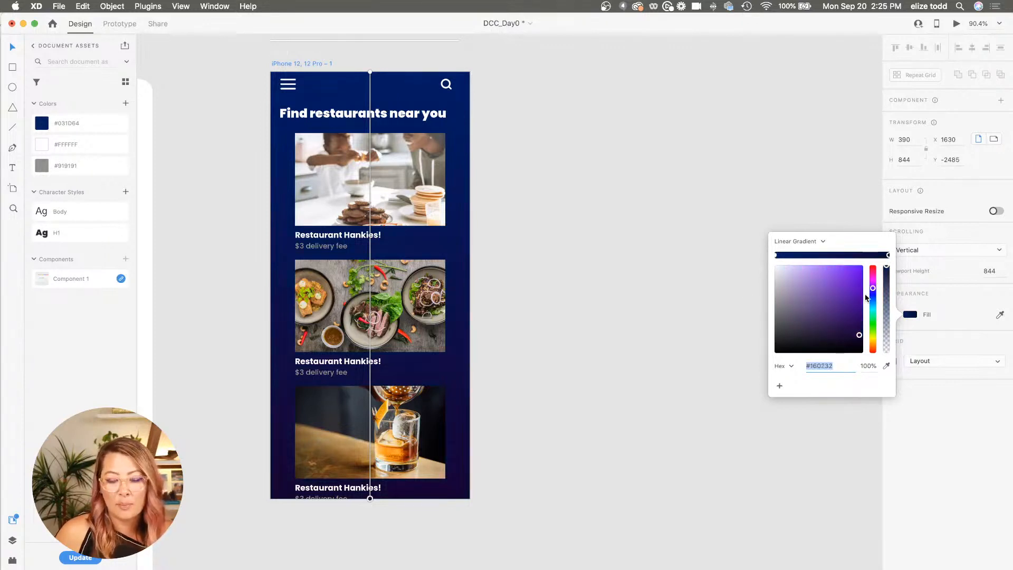
left_click_drag(858, 334, 861, 292)
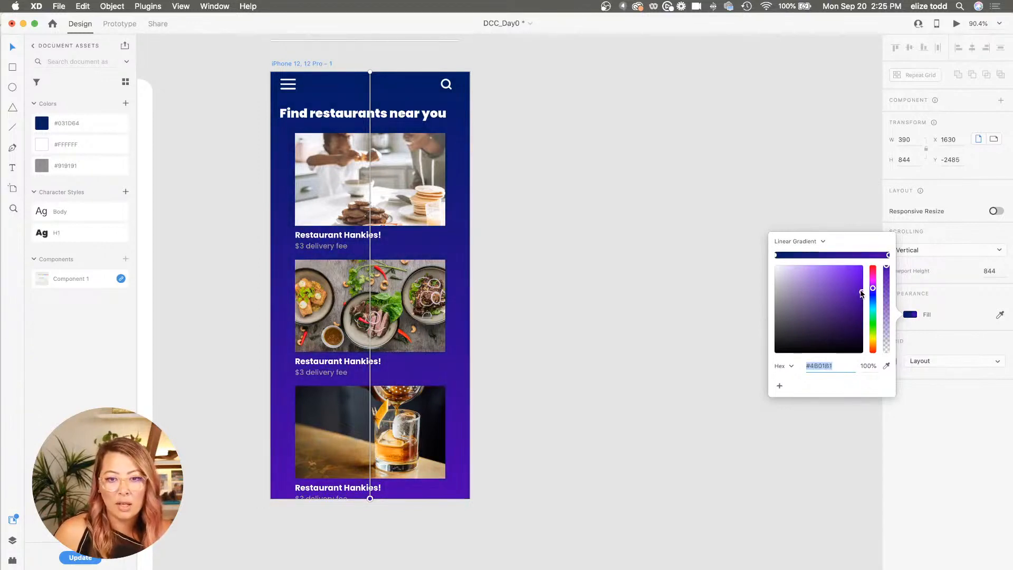
Switch the artboard fill to a radial gradient with outer color #038CB5 and extend its radius well beyond the artboard's edge
left_click(804, 242)
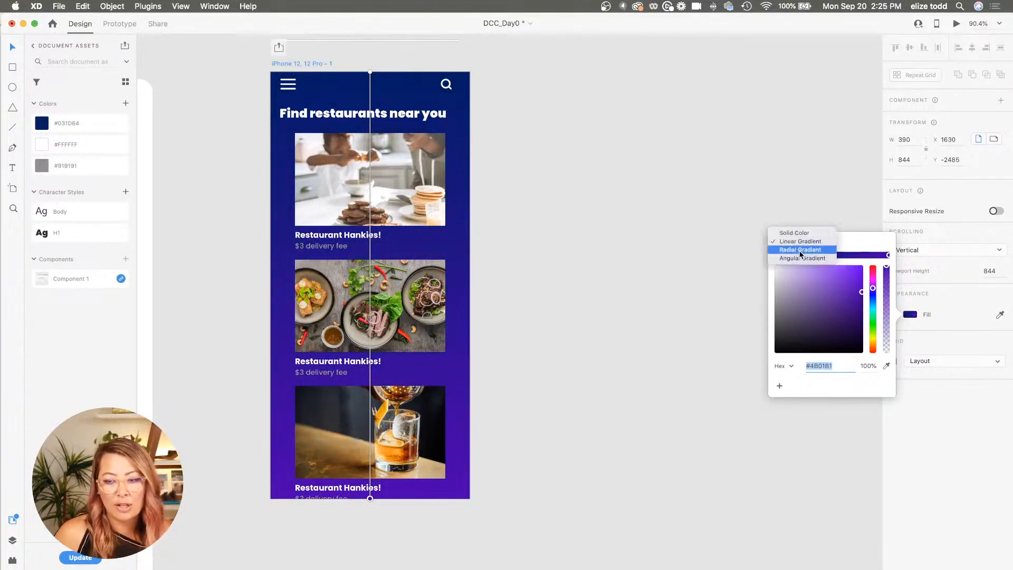
left_click(800, 250)
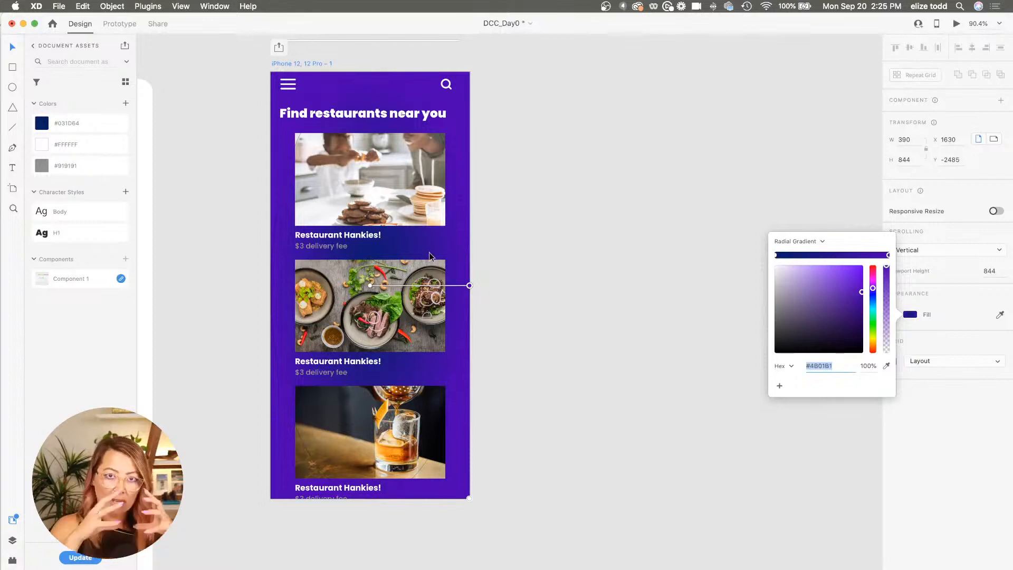
left_click(860, 290)
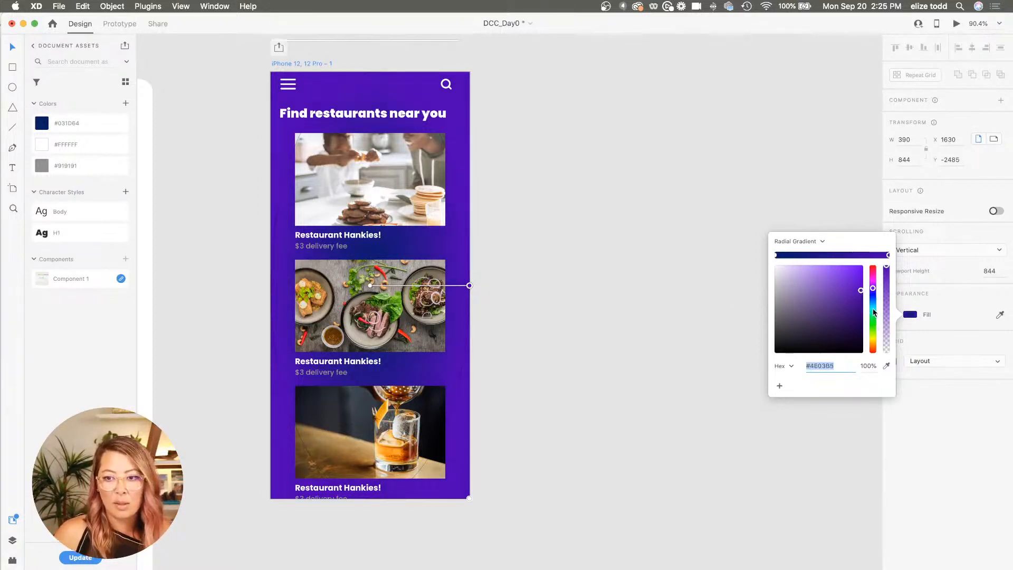
left_click(872, 307)
left_click_drag(873, 309, 872, 305)
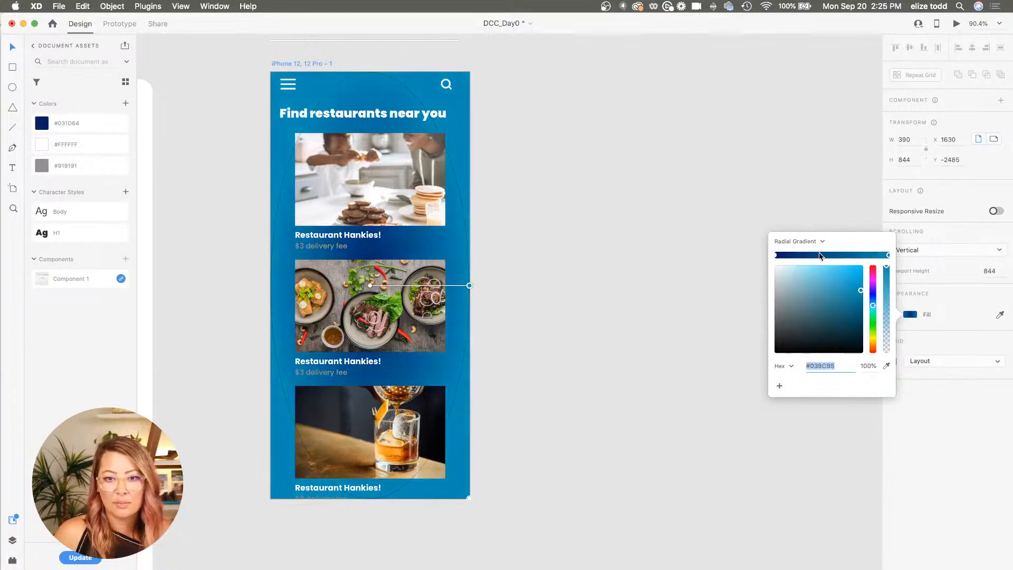
left_click_drag(468, 285, 659, 286)
left_click(686, 206)
scroll(686, 207, "down", 3)
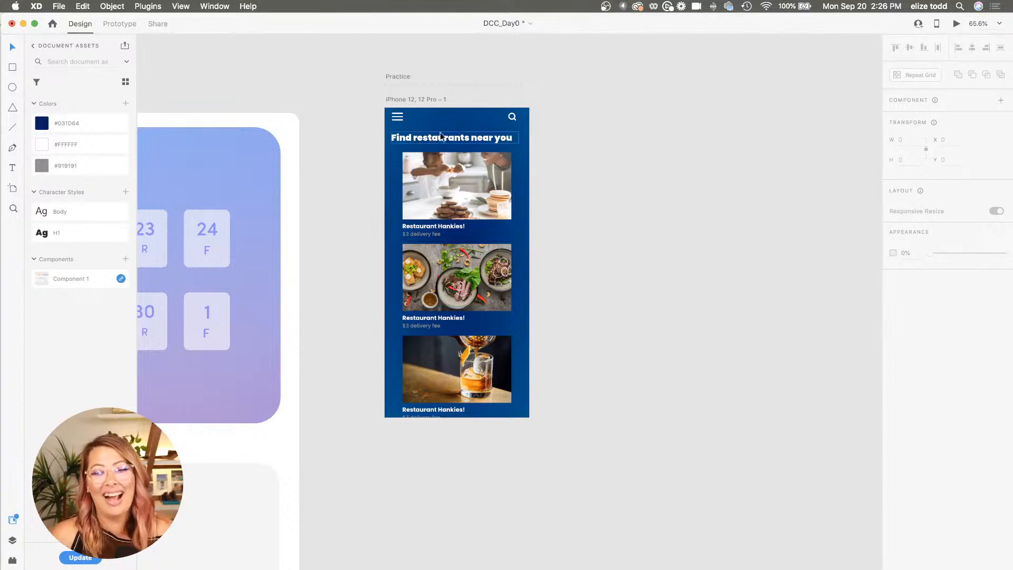
Recolor the artboard's radial gradient with purple #8503B5 at the outer stop and blue #1338B5 at the center stop
scroll(480, 141, "down", 3)
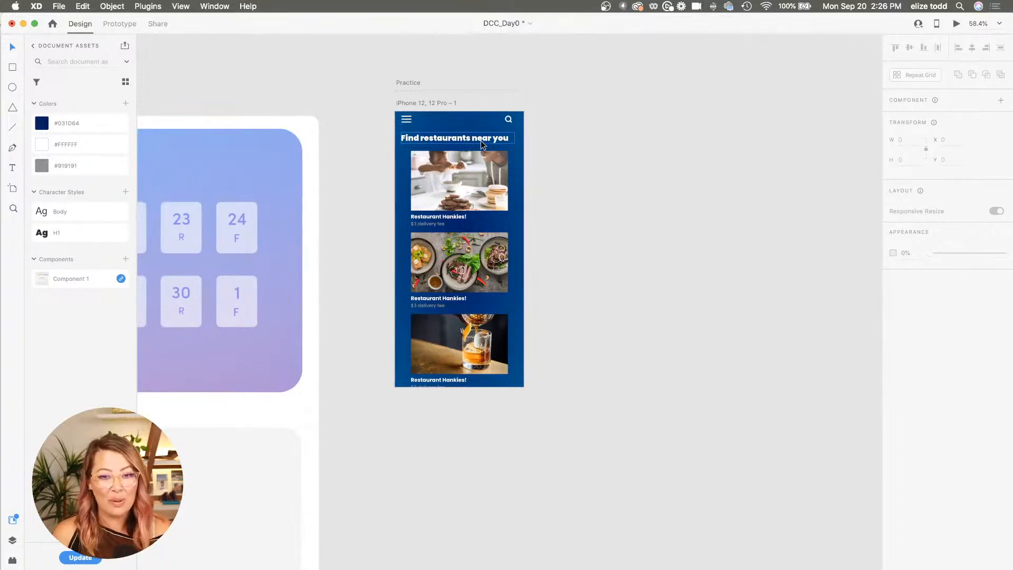
scroll(480, 140, "up", 5)
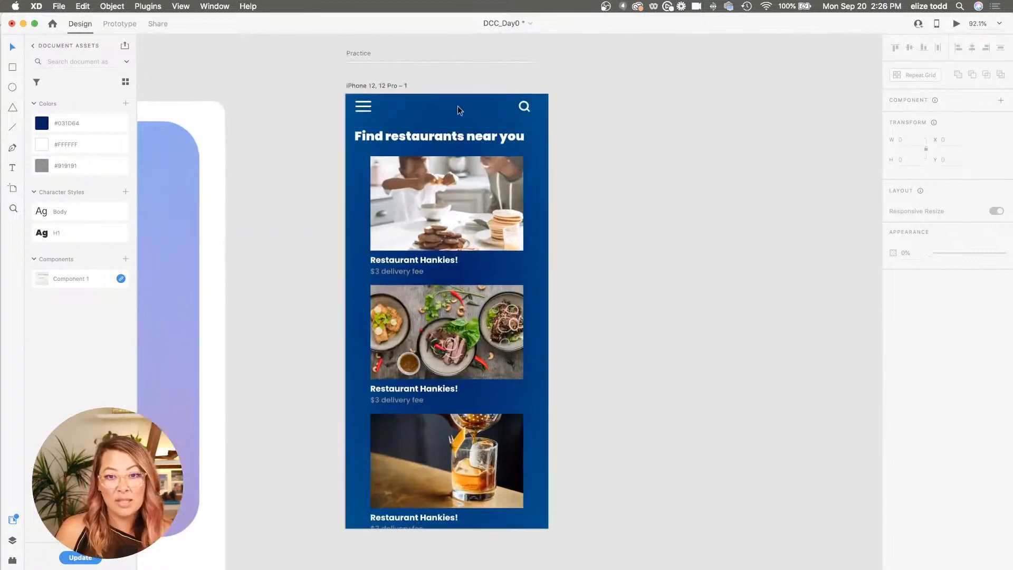
left_click(358, 85)
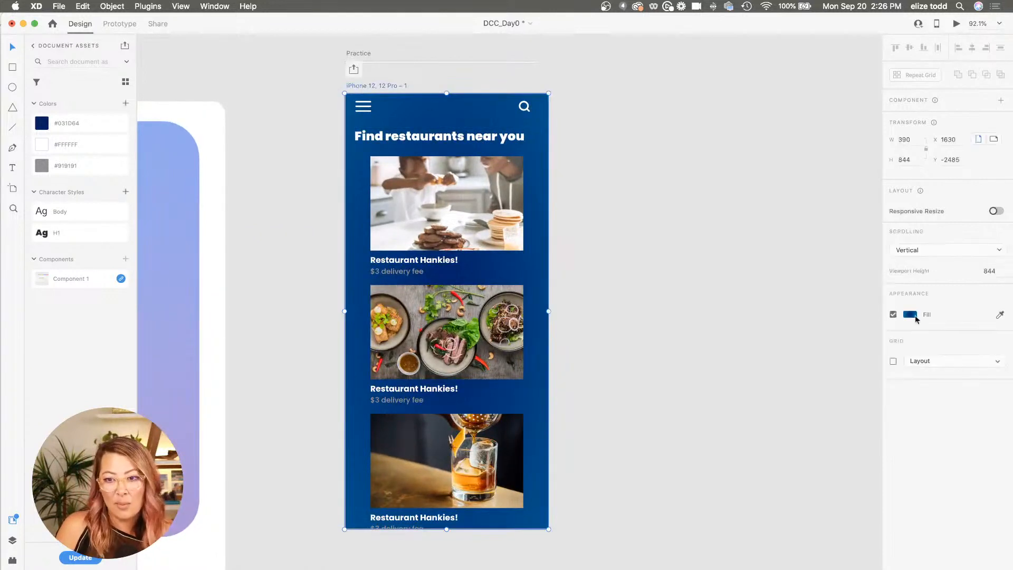
left_click(911, 316)
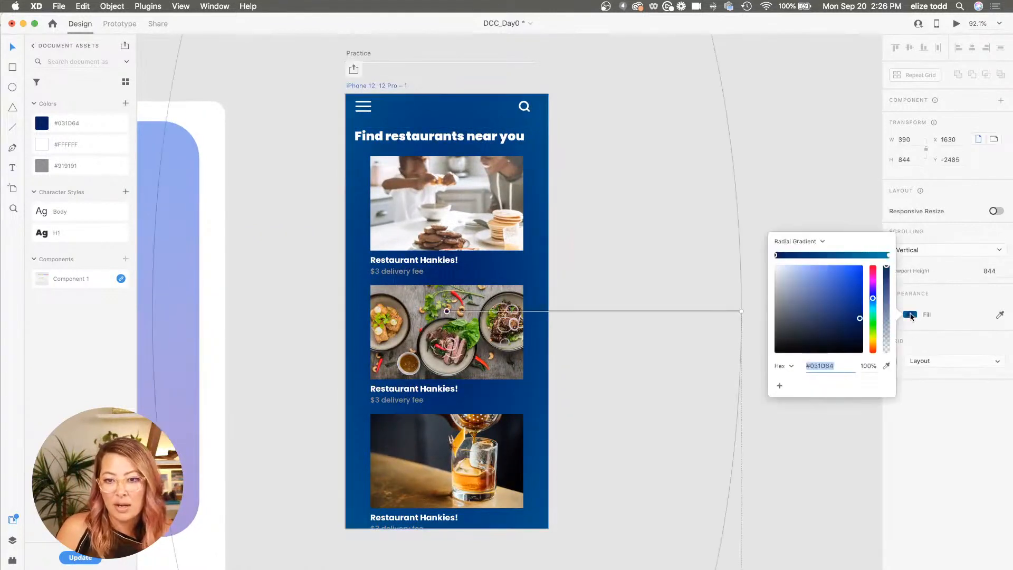
left_click(888, 255)
left_click_drag(873, 307, 874, 287)
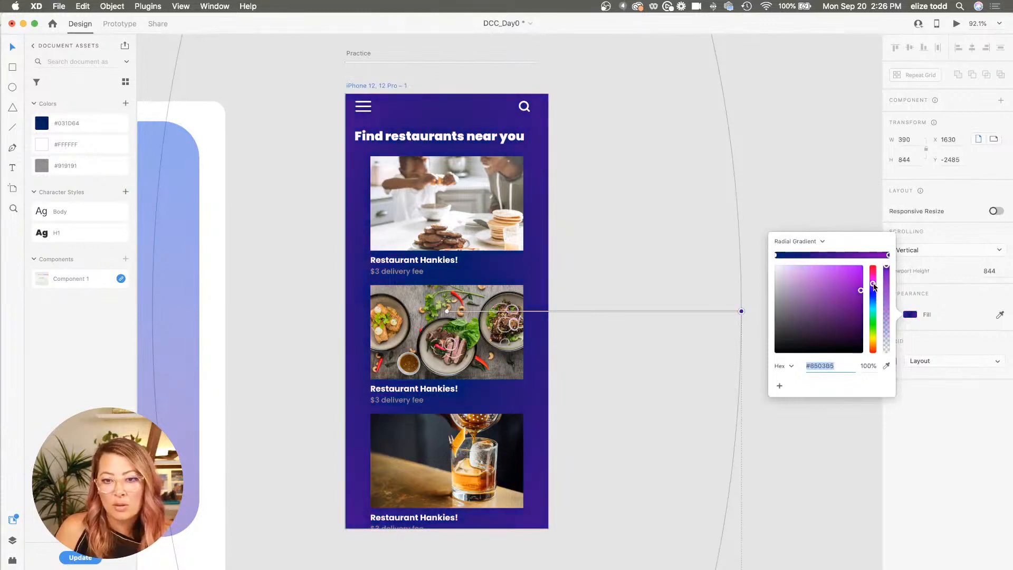
left_click(774, 255)
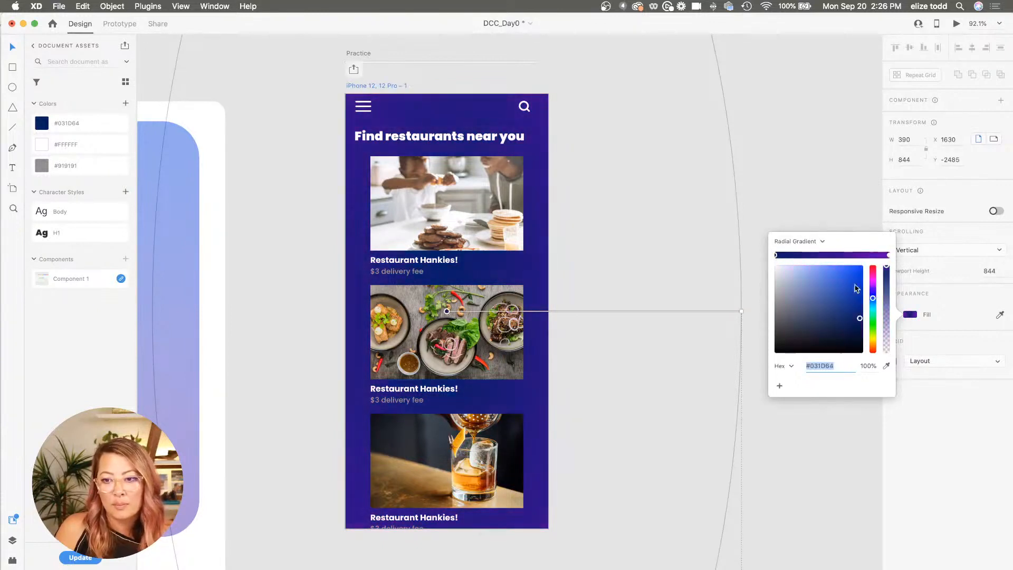
left_click(854, 290)
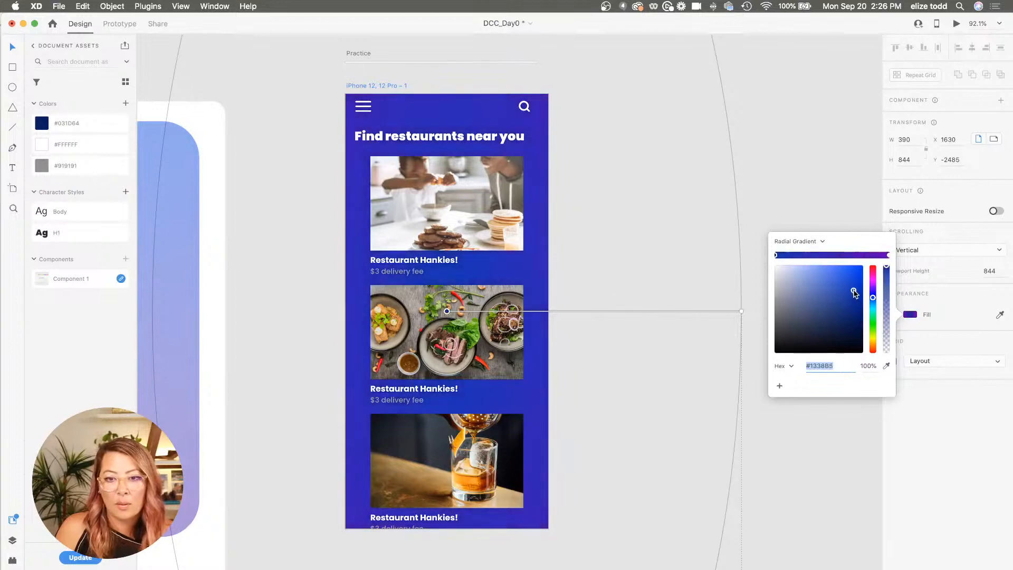
Shrink the radius of the artboard's radial gradient so its purple outer stop sits just beyond the artboard's right edge
left_click(742, 312)
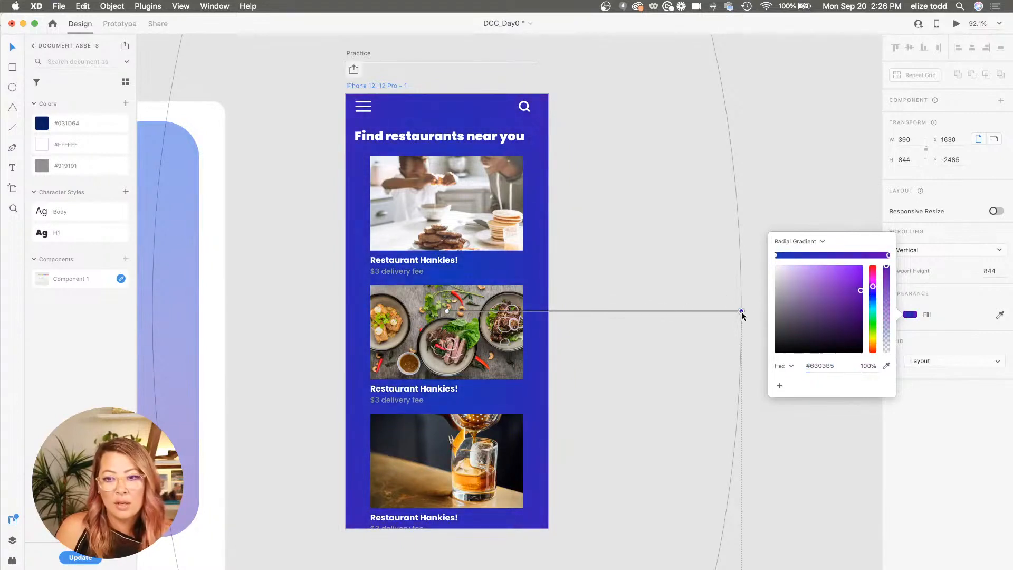
left_click_drag(741, 314, 604, 314)
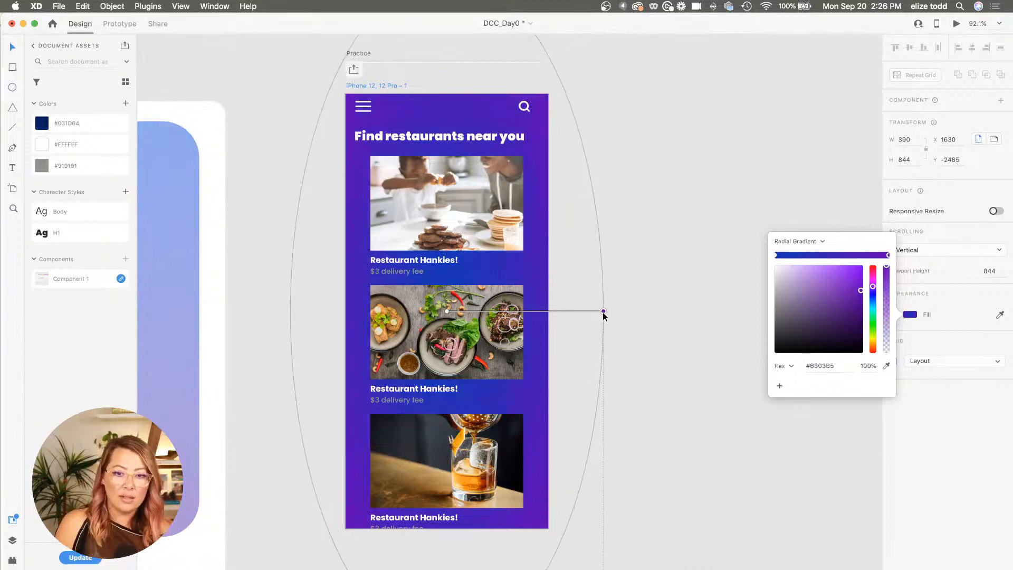
left_click(626, 328)
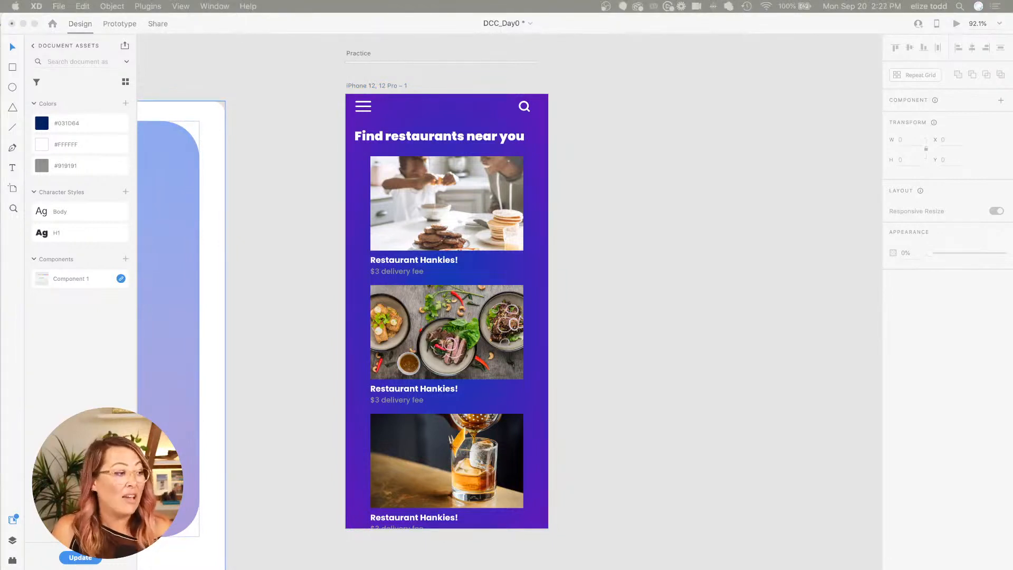
Switch the Resource Booklet component on the challenge page to its Tutorials Page state
scroll(405, 446, "down", 10)
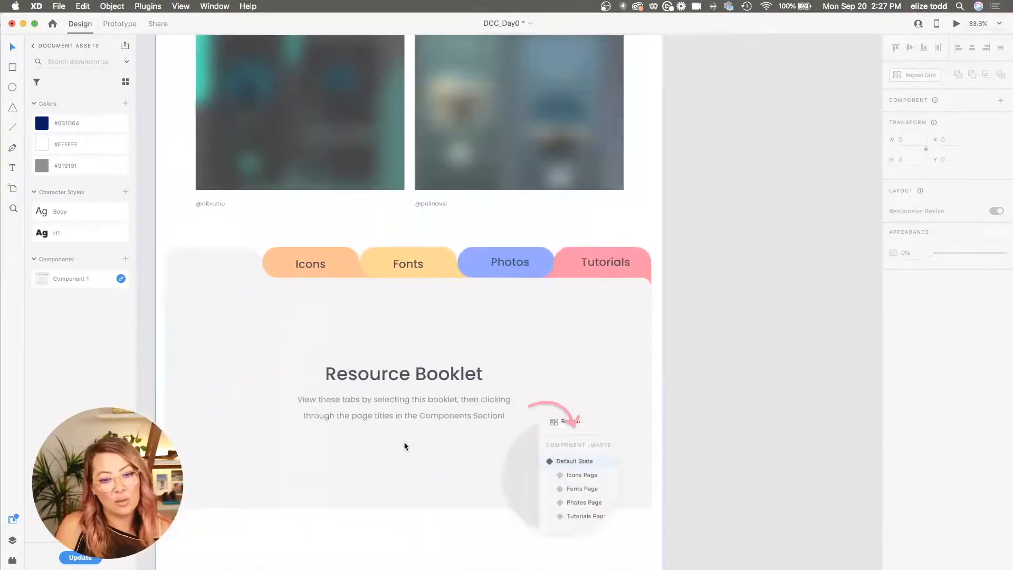
scroll(405, 446, "down", 5)
left_click(420, 317)
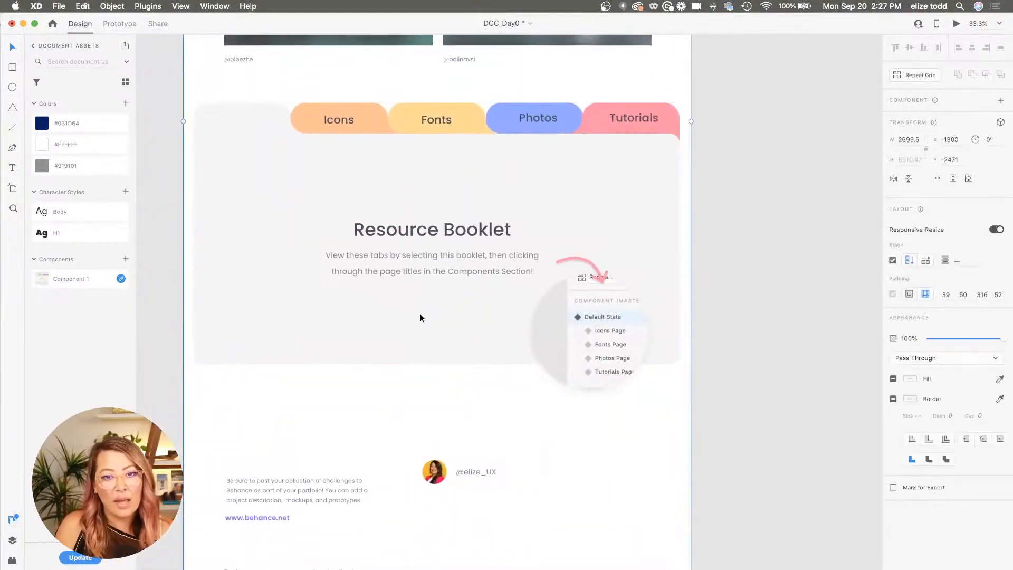
left_click(928, 170)
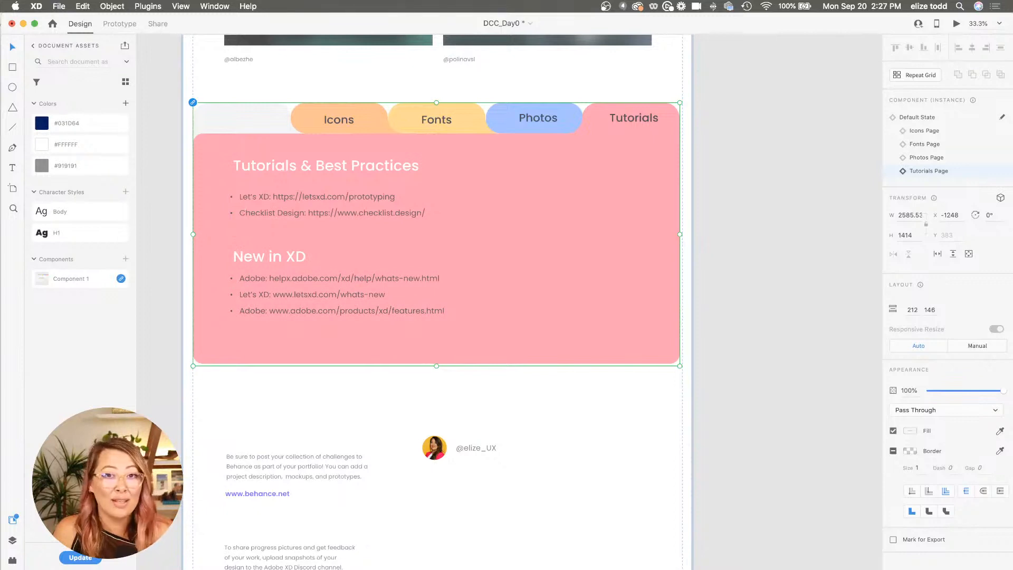
Examine the music player screen under the Day 1 Preview heading
left_click(190, 406)
scroll(191, 407, "down", 3)
scroll(191, 407, "right", 10)
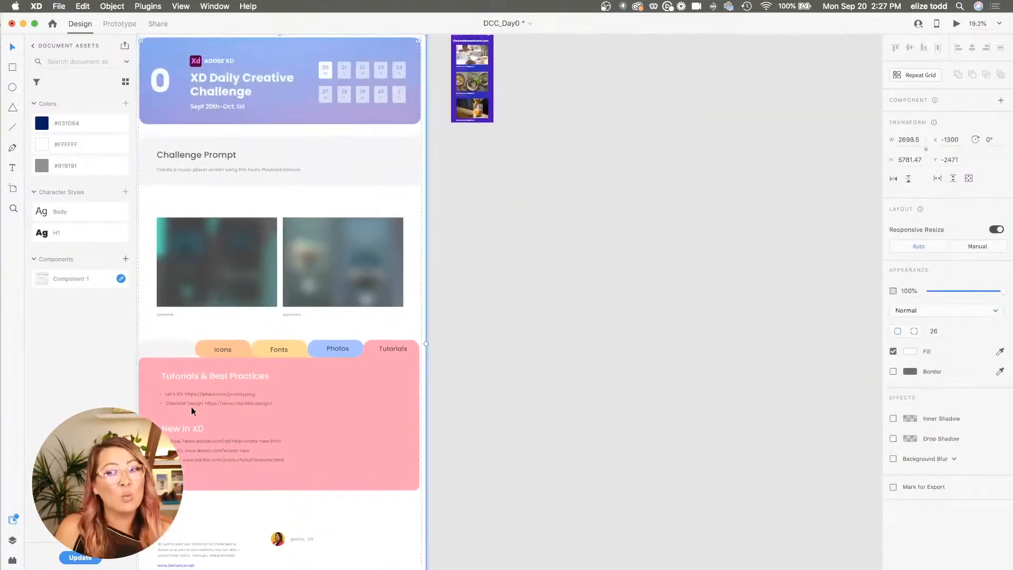
scroll(289, 334, "right", 5)
scroll(289, 333, "up", 5)
scroll(289, 333, "right", 1)
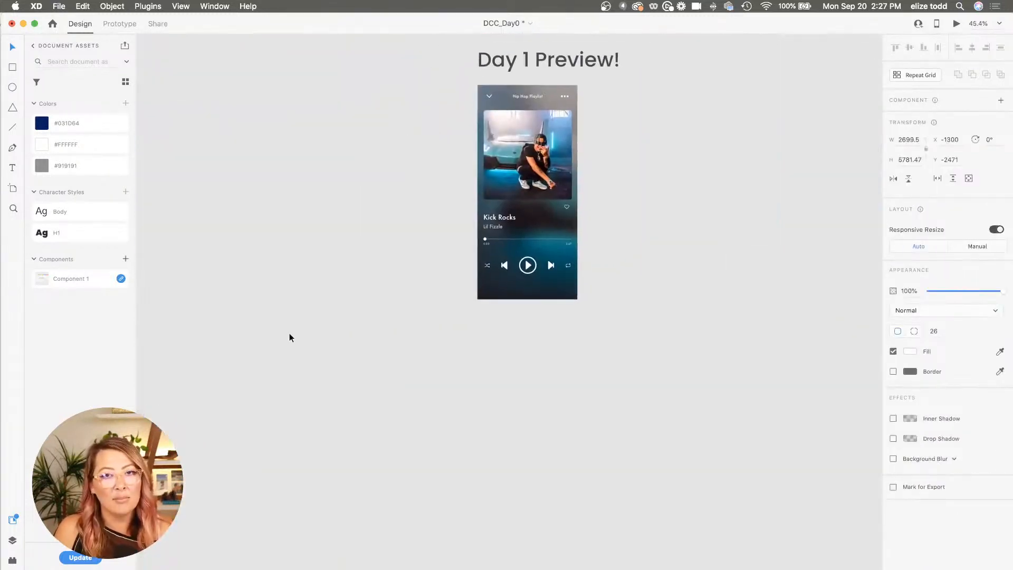
scroll(489, 303, "up", 2)
scroll(489, 302, "up", 4)
scroll(490, 302, "right", 2)
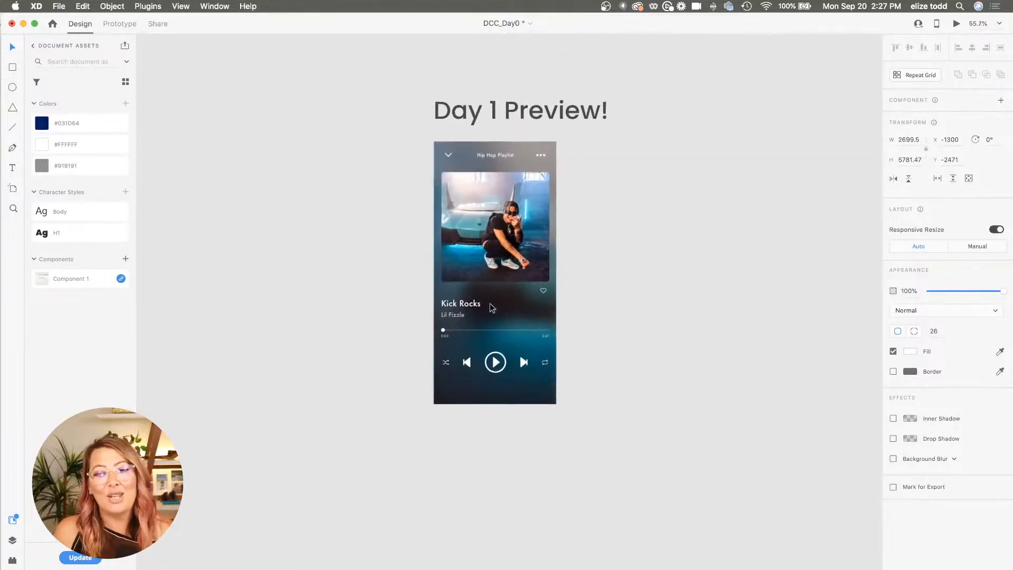
scroll(491, 305, "up", 3)
scroll(491, 308, "down", 2)
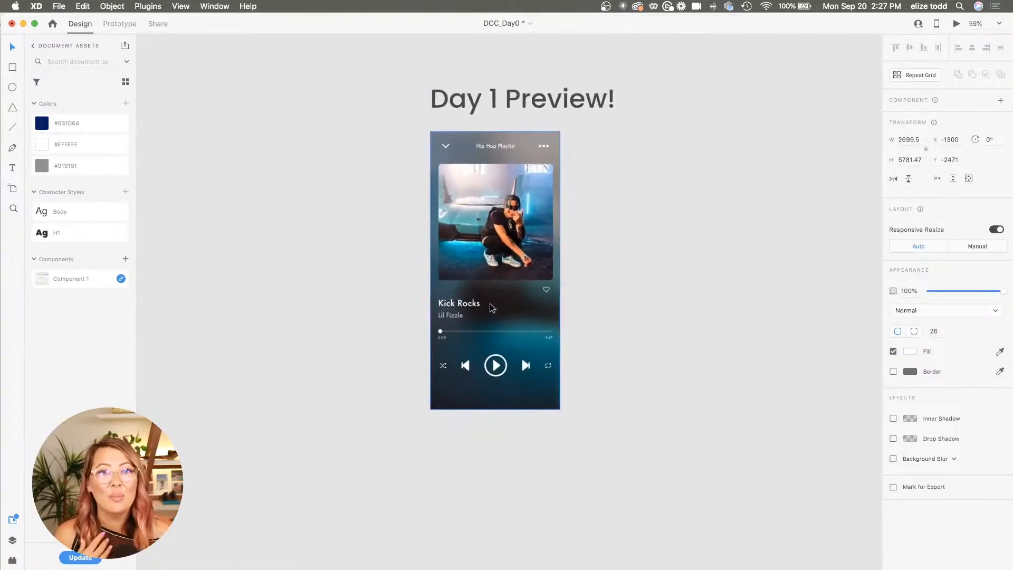